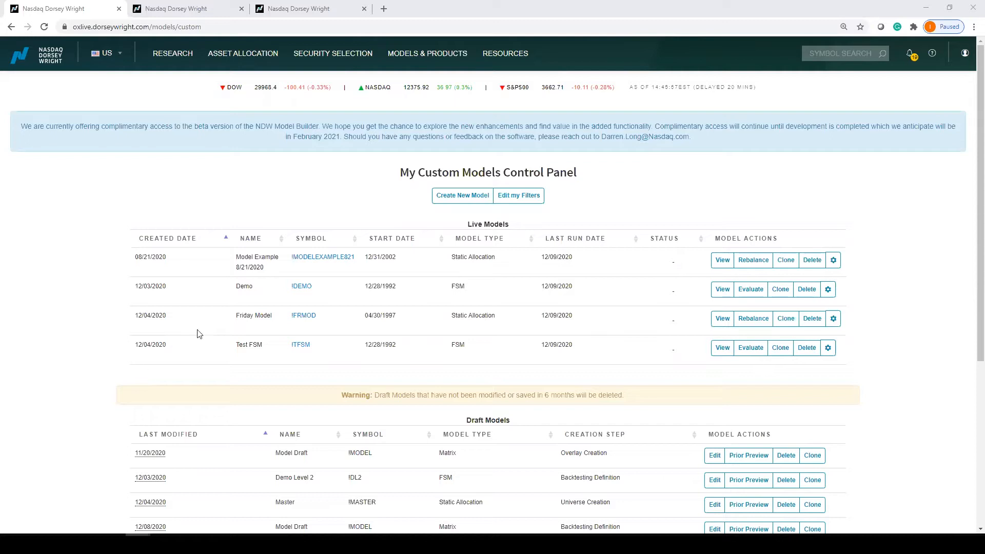
Review the live and draft models listed on the custom models control panel.
{"action": "left_click", "coordinate": [429, 54]}
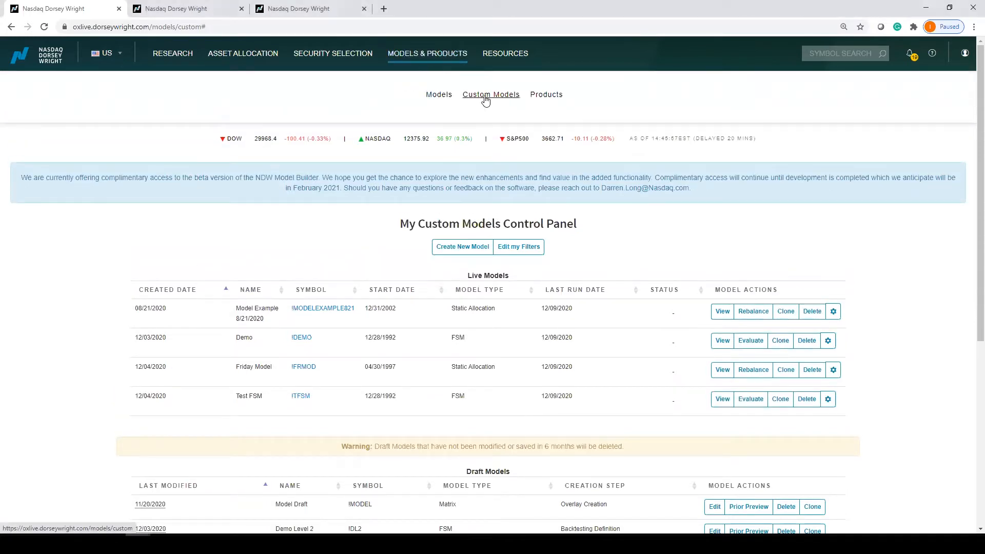
{"action": "left_click", "coordinate": [421, 54]}
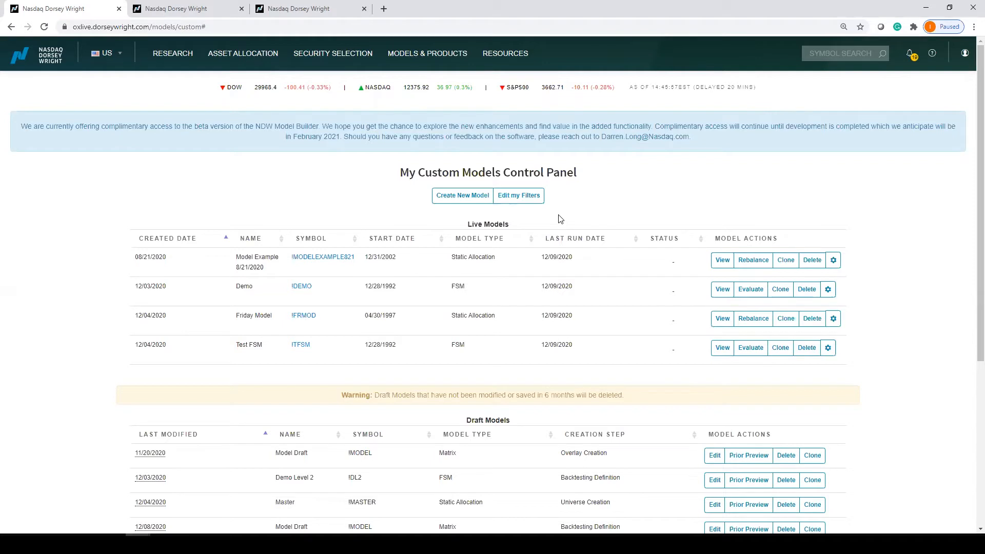
{"action": "scroll", "coordinate": [576, 235], "scroll_direction": "down", "scroll_amount": 2}
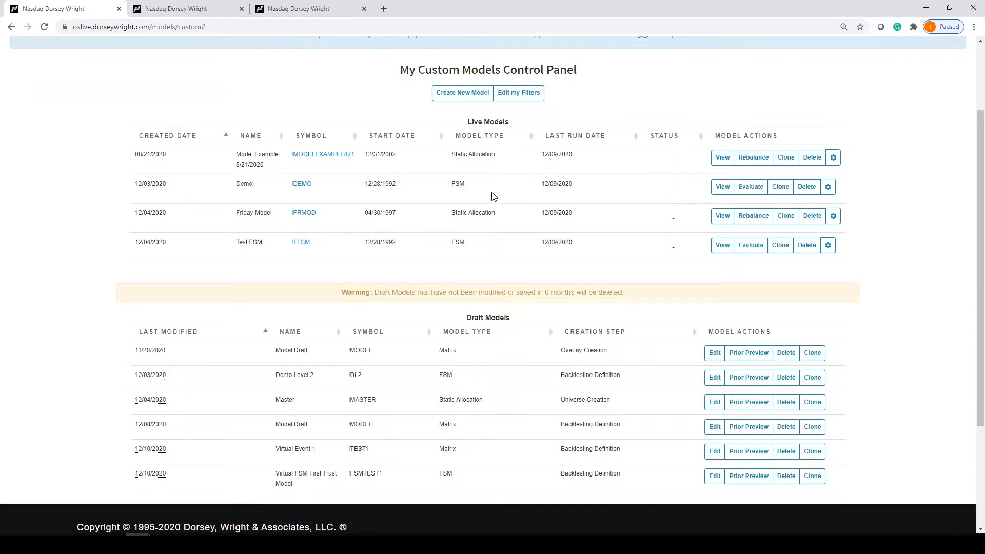
{"action": "scroll", "coordinate": [490, 211], "scroll_direction": "up", "scroll_amount": 2}
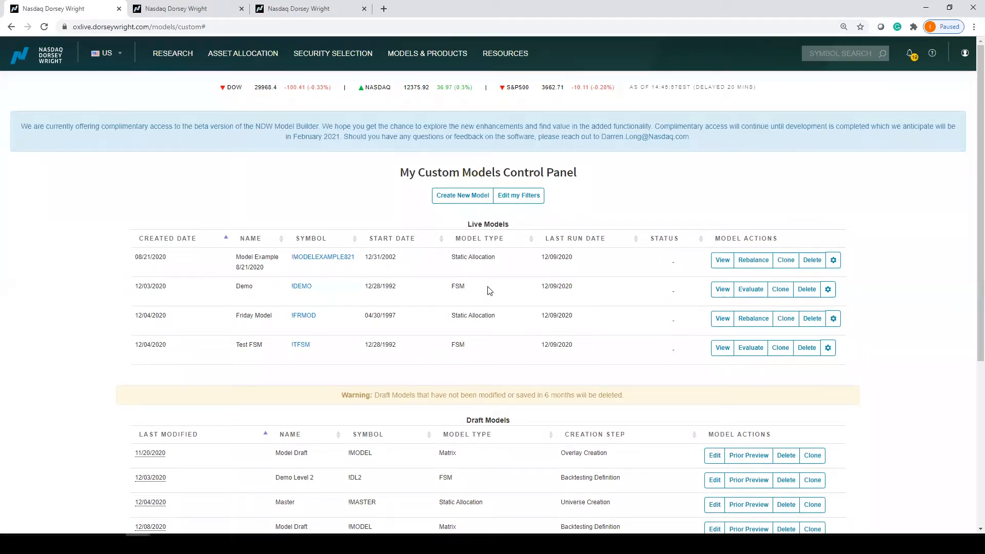
{"action": "mouse_move", "coordinate": [436, 54]}
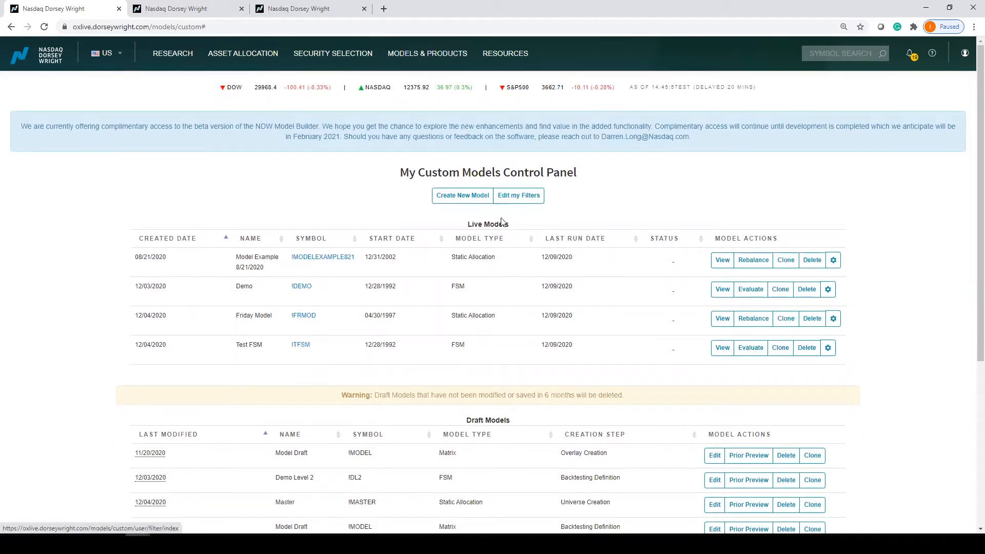
{"action": "scroll", "coordinate": [501, 220], "scroll_direction": "down", "scroll_amount": 4}
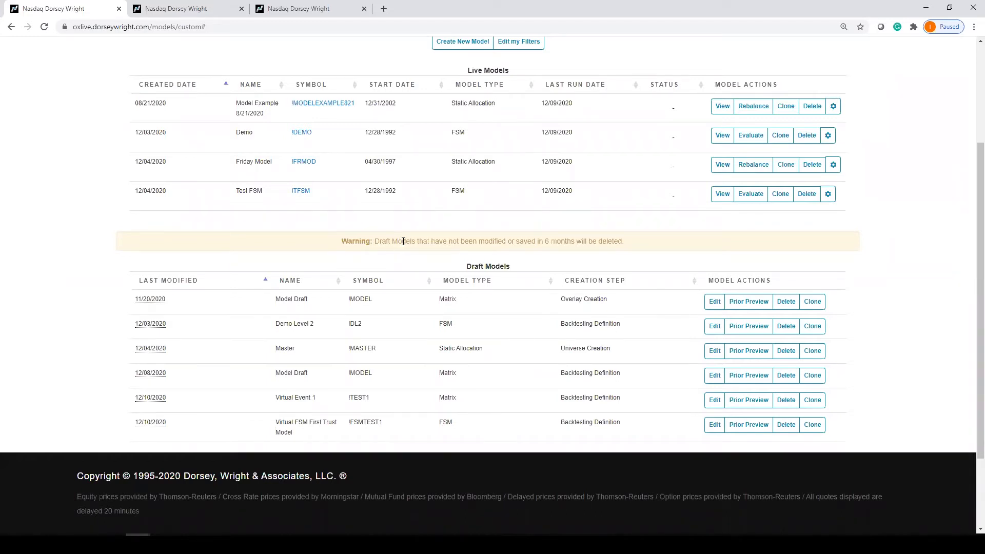
{"action": "scroll", "coordinate": [404, 240], "scroll_direction": "up", "scroll_amount": 3}
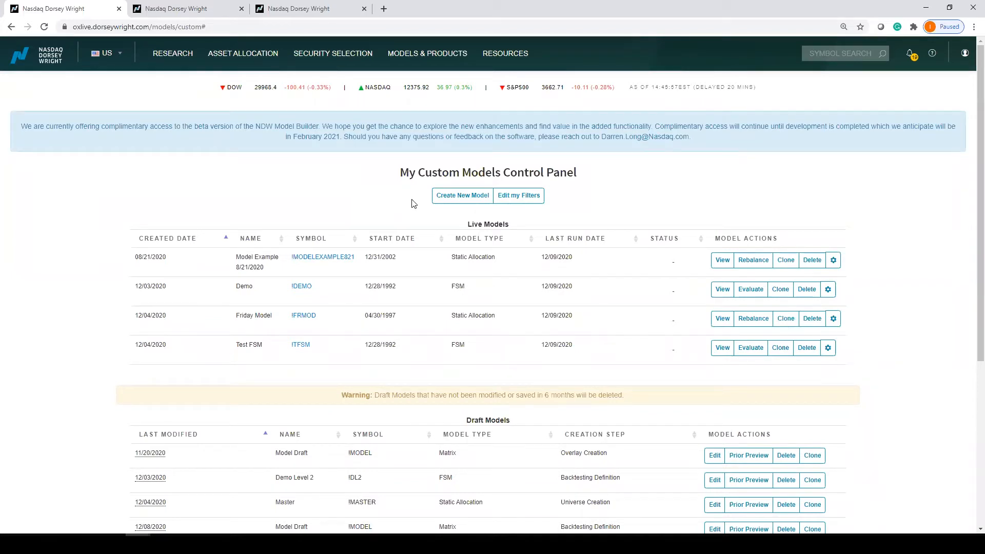
Create a new custom model with the Matrix strategy type and continue to its strategy settings.
{"action": "left_click", "coordinate": [464, 198]}
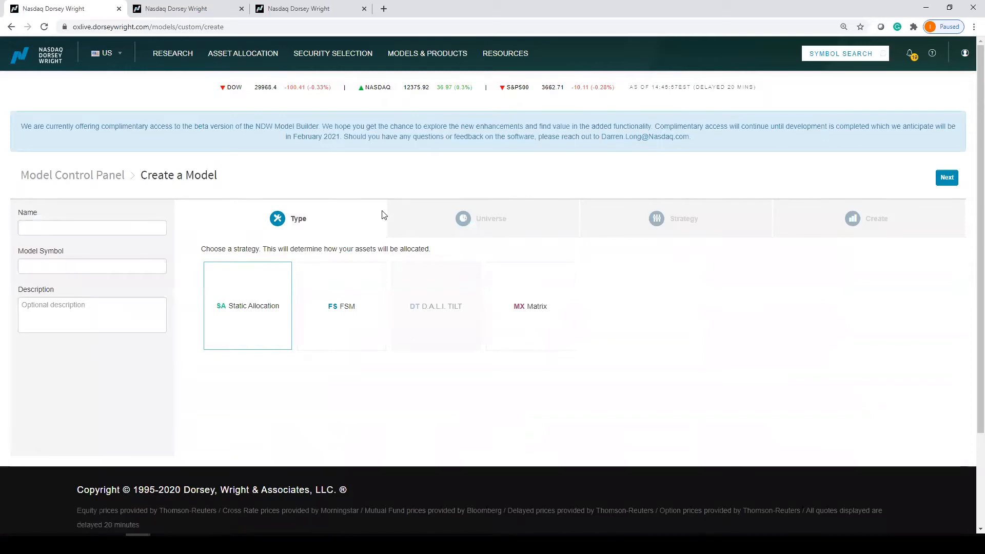
{"action": "mouse_move", "coordinate": [259, 314]}
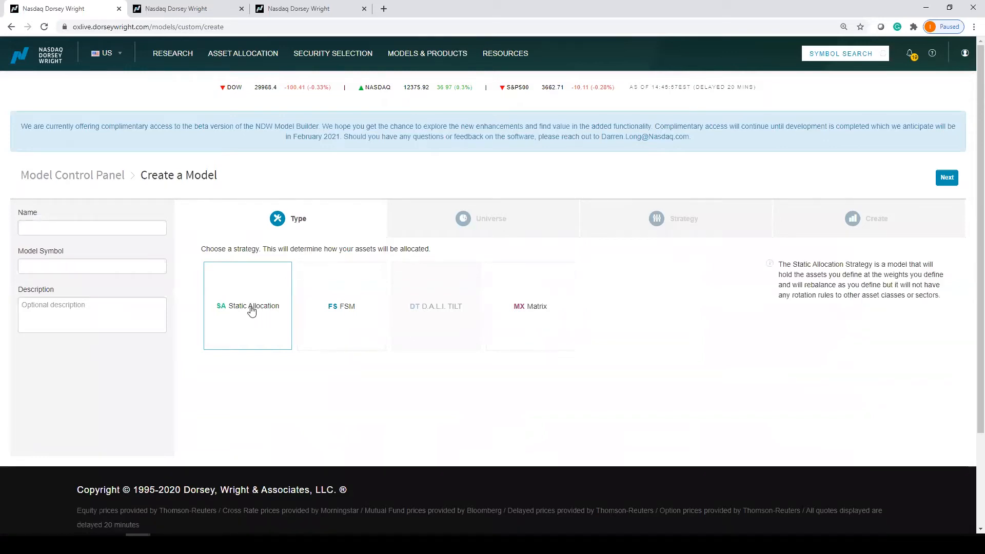
{"action": "mouse_move", "coordinate": [331, 310]}
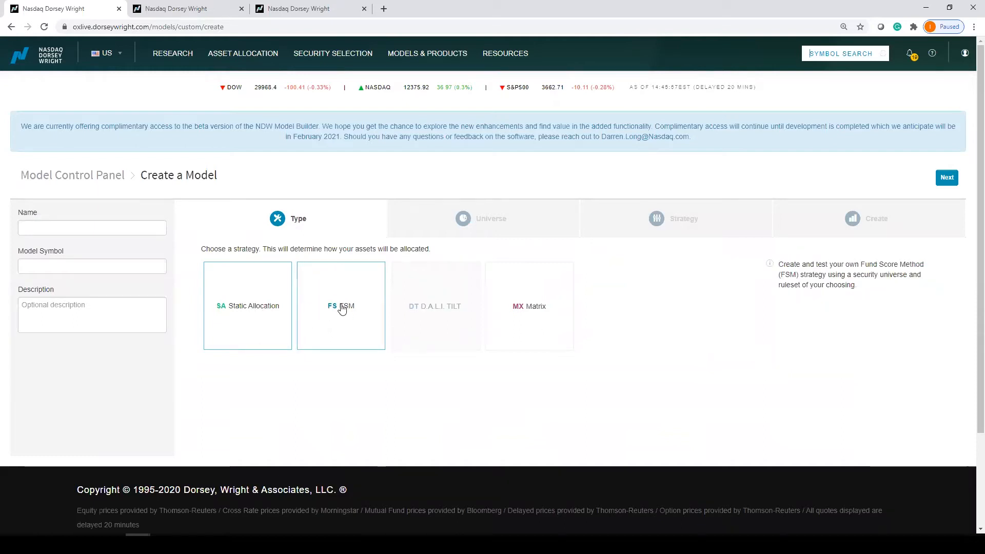
{"action": "mouse_move", "coordinate": [501, 292]}
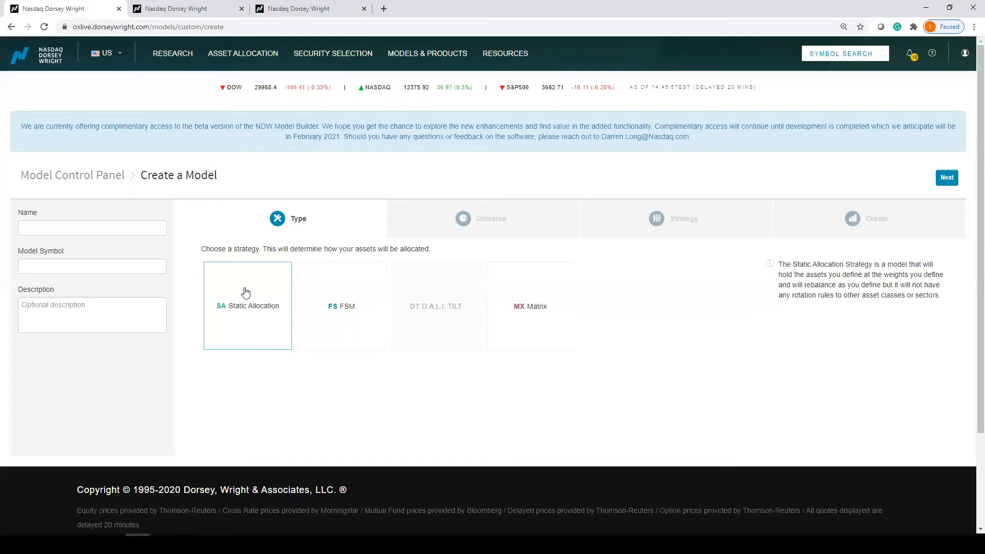
{"action": "left_click", "coordinate": [528, 289]}
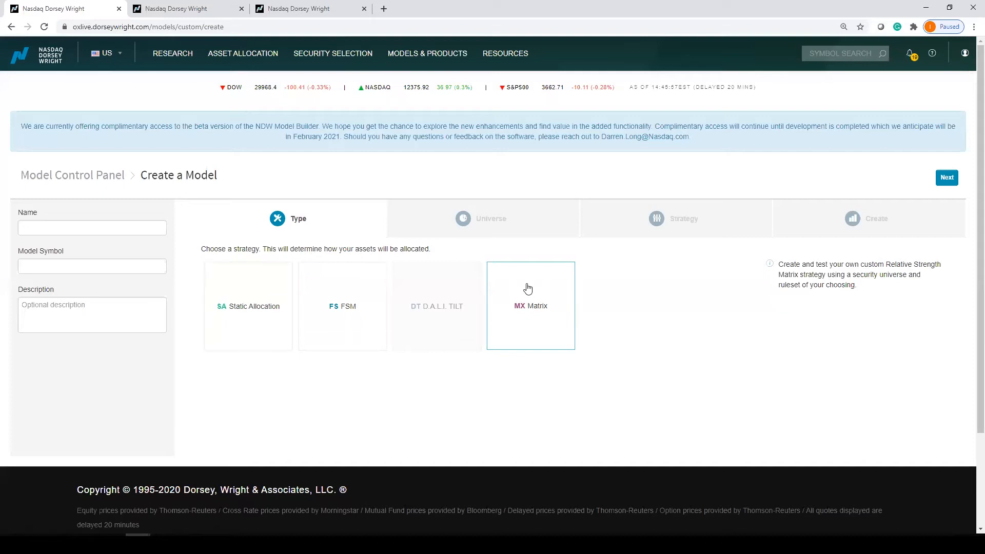
{"action": "left_click", "coordinate": [949, 180]}
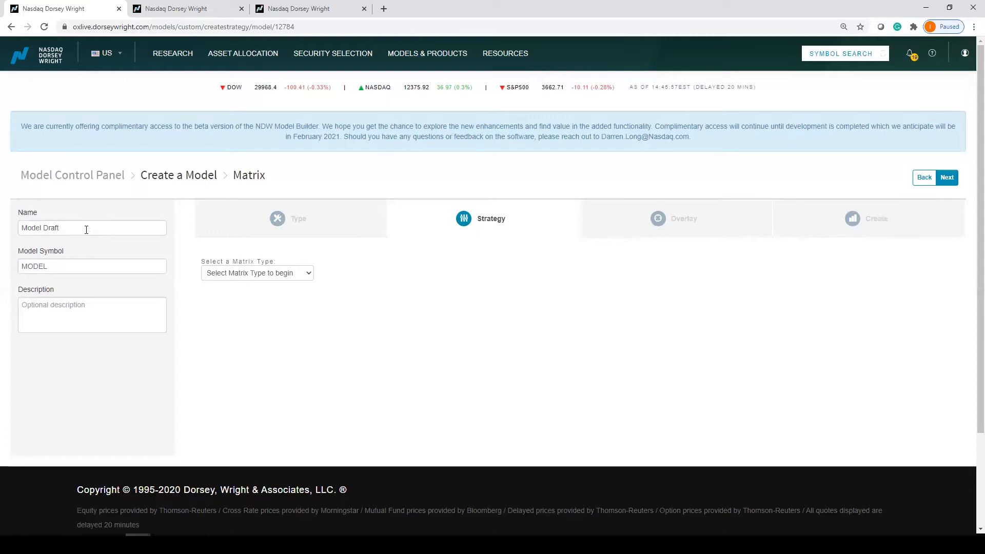
Base the model on the system matrix "OEX Matrix with MNYMKT and SPXEWI" from the Popular Premades category.
{"action": "left_click", "coordinate": [253, 276]}
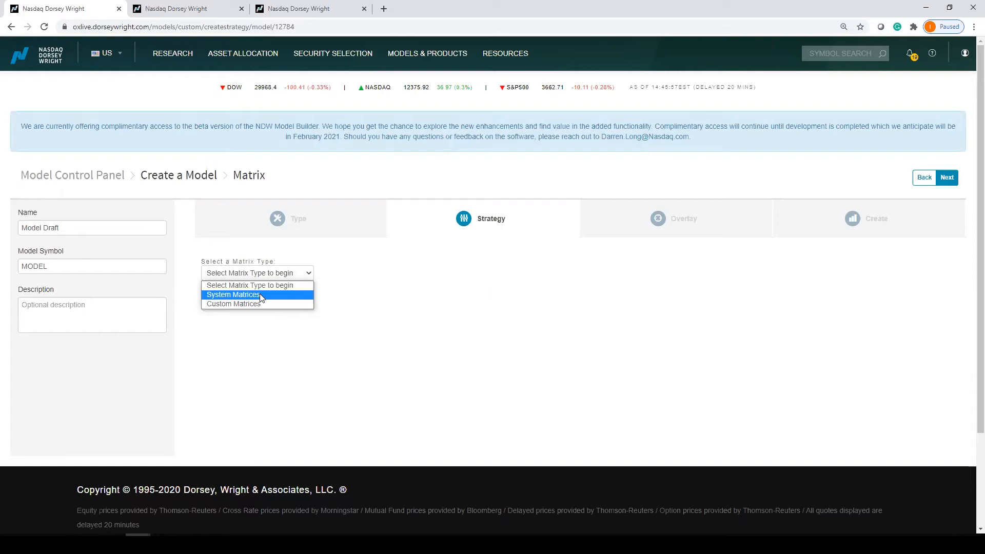
{"action": "left_click", "coordinate": [260, 294]}
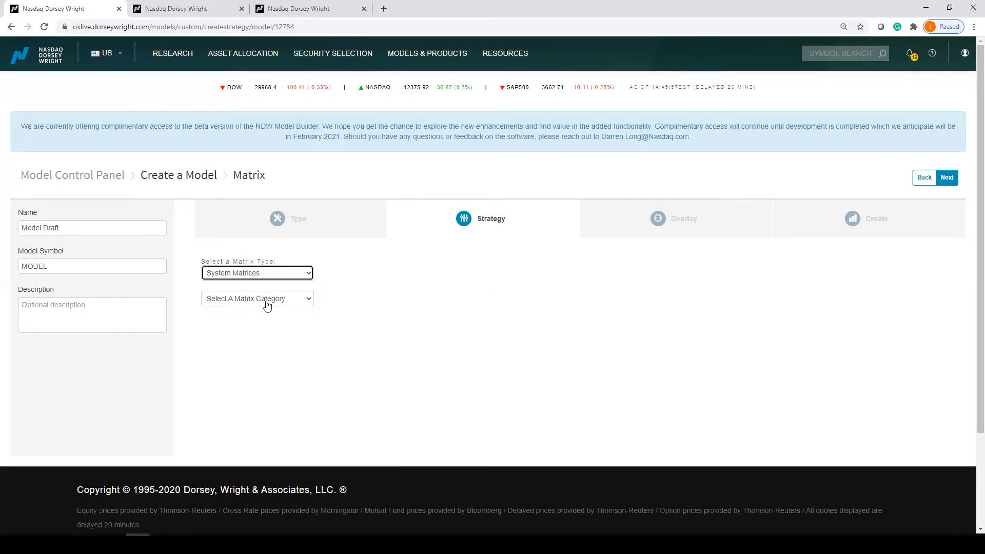
{"action": "left_click", "coordinate": [266, 302]}
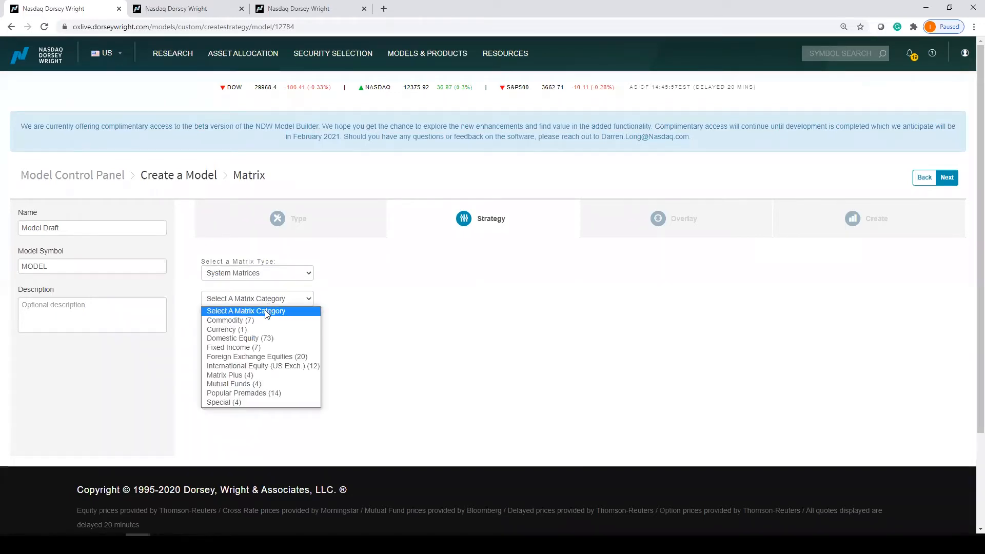
{"action": "left_click", "coordinate": [261, 393]}
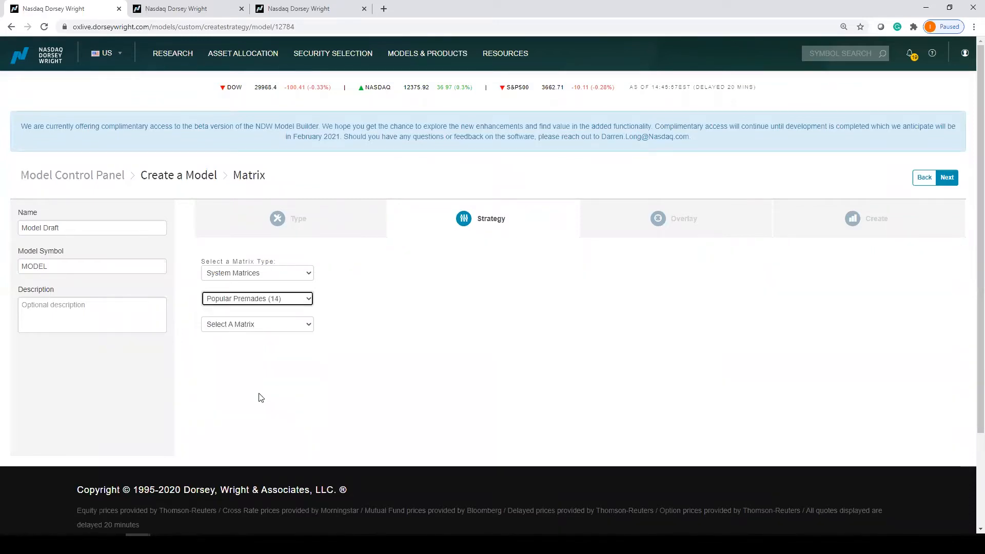
{"action": "left_click", "coordinate": [264, 325]}
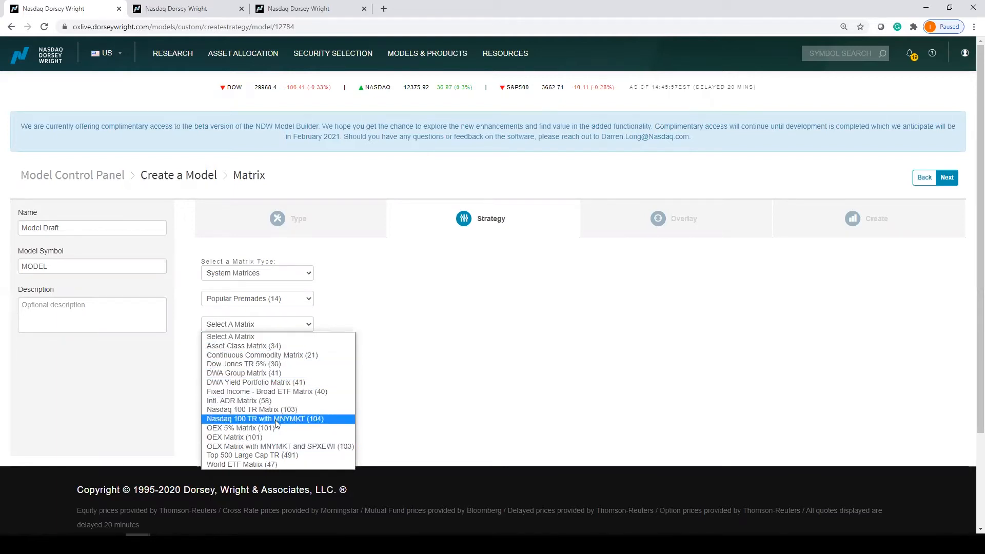
{"action": "left_click", "coordinate": [288, 446]}
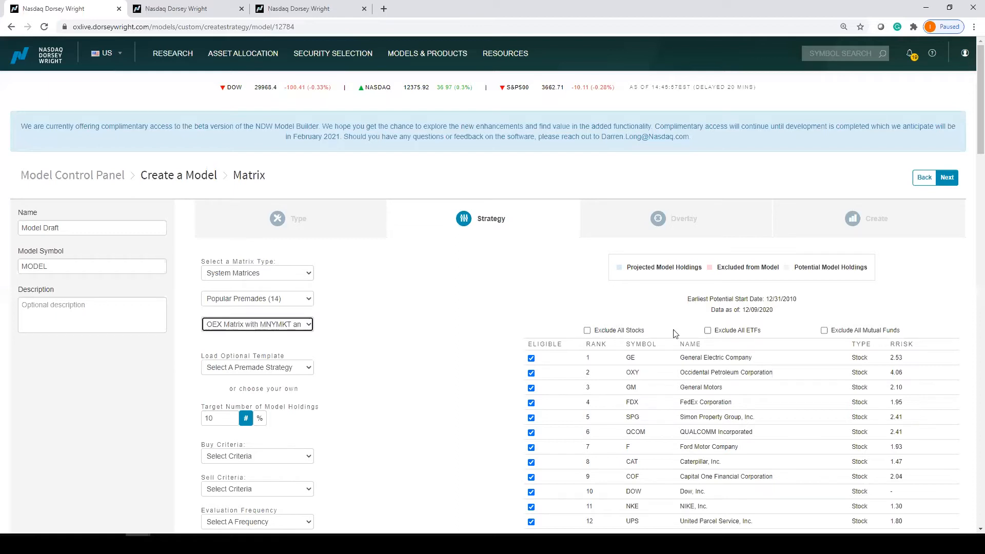
Examine the matrix's full ranked list of securities and the strategy settings beside it.
{"action": "scroll", "coordinate": [738, 315], "scroll_direction": "down", "scroll_amount": 2}
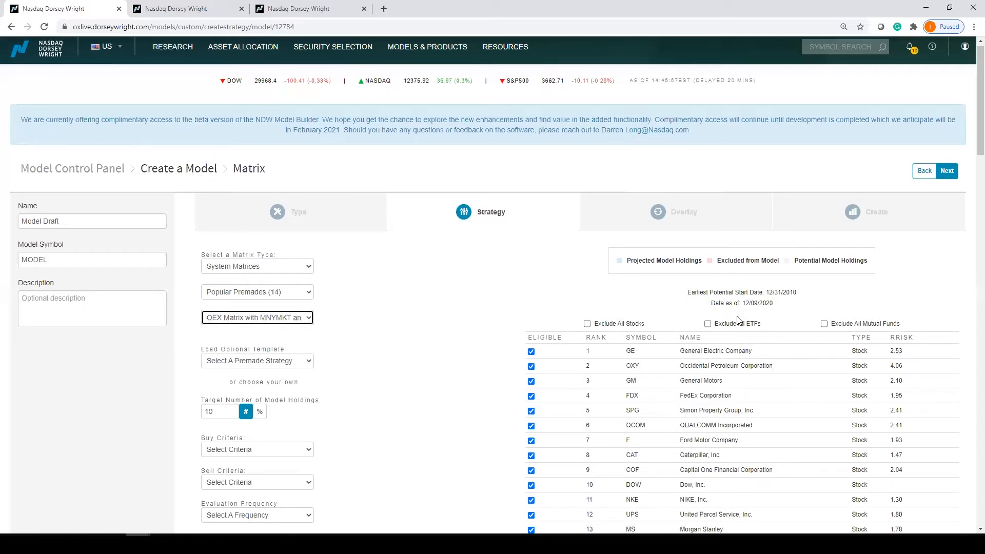
{"action": "scroll", "coordinate": [739, 313], "scroll_direction": "down", "scroll_amount": 1}
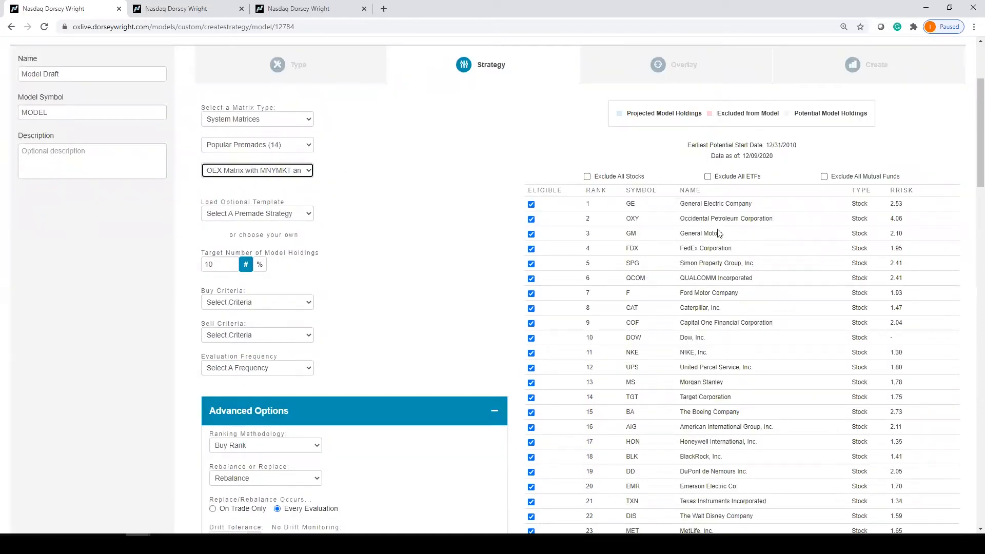
{"action": "scroll", "coordinate": [609, 207], "scroll_direction": "down", "scroll_amount": 20}
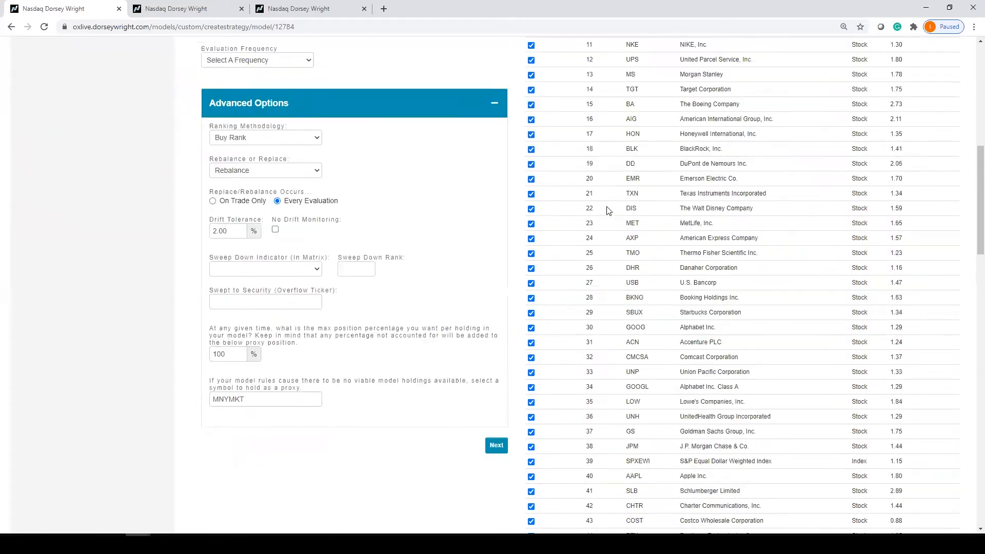
{"action": "scroll", "coordinate": [613, 207], "scroll_direction": "down", "scroll_amount": 7}
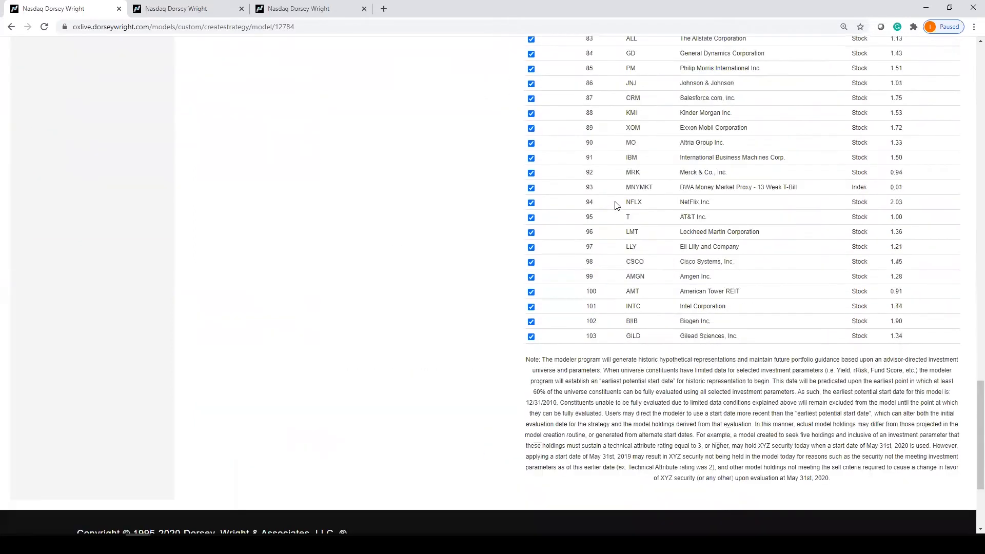
{"action": "scroll", "coordinate": [646, 211], "scroll_direction": "up", "scroll_amount": 14}
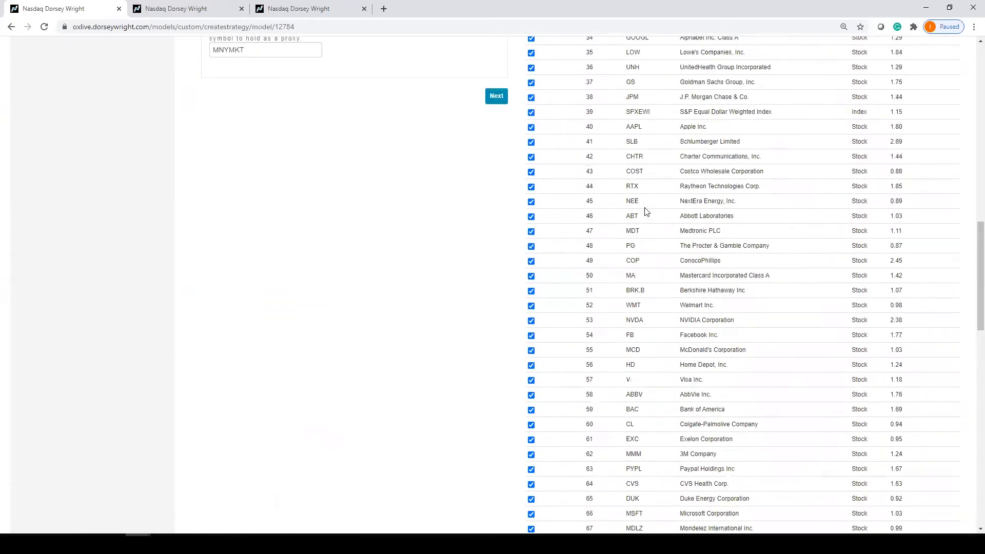
{"action": "scroll", "coordinate": [646, 212], "scroll_direction": "up", "scroll_amount": 7}
{"action": "scroll", "coordinate": [646, 212], "scroll_direction": "up", "scroll_amount": 7}
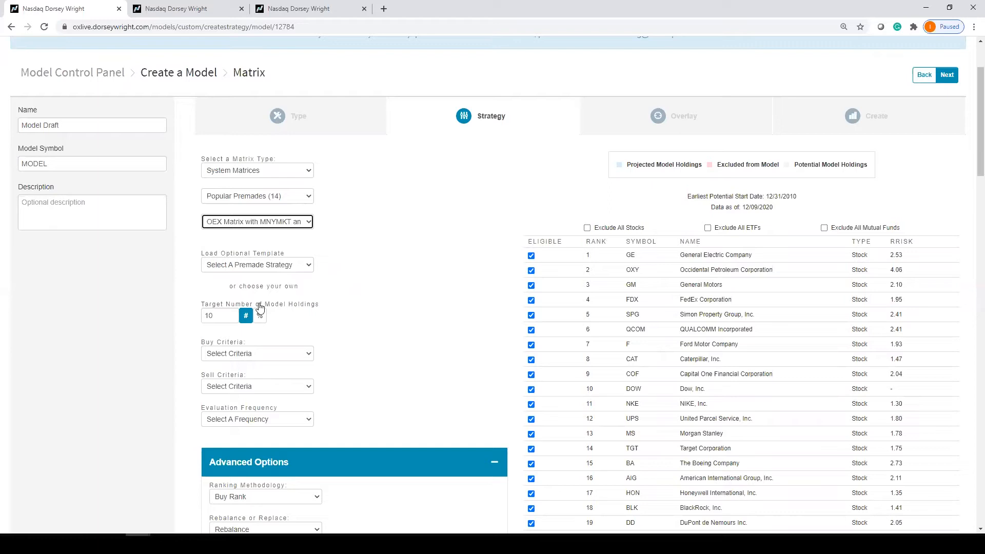
{"action": "scroll", "coordinate": [641, 288], "scroll_direction": "down", "scroll_amount": 3}
{"action": "scroll", "coordinate": [642, 289], "scroll_direction": "up", "scroll_amount": 2}
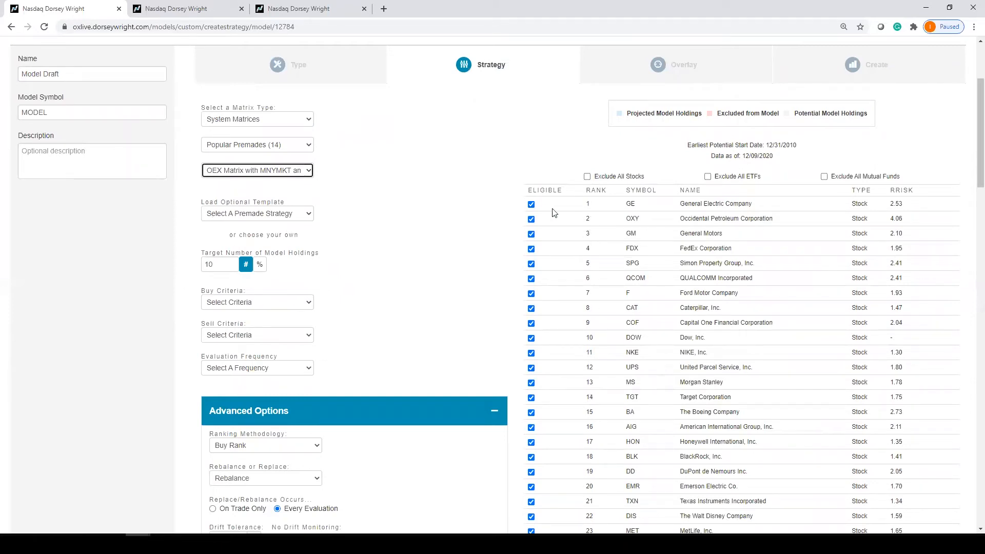
Exclude the S&P Equal Dollar Weighted Index (SPXEWI) from the eligible securities and make it eligible again.
{"action": "scroll", "coordinate": [564, 260], "scroll_direction": "down", "scroll_amount": 4}
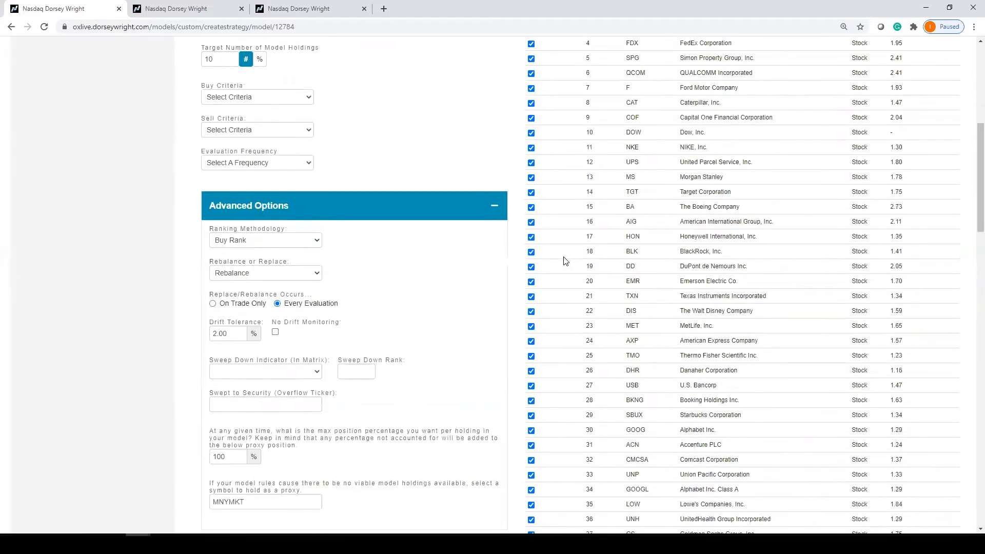
{"action": "scroll", "coordinate": [564, 261], "scroll_direction": "down", "scroll_amount": 6}
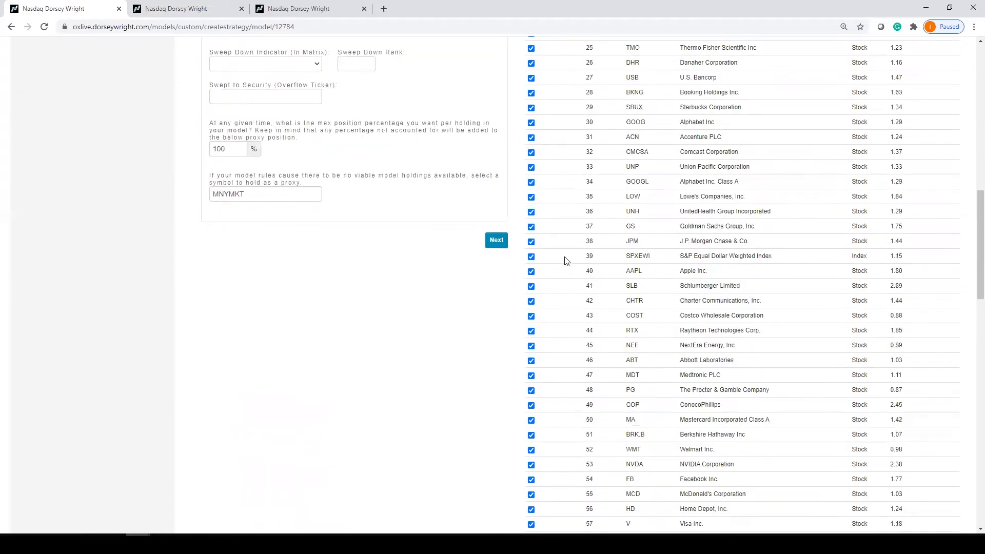
{"action": "left_click", "coordinate": [531, 259]}
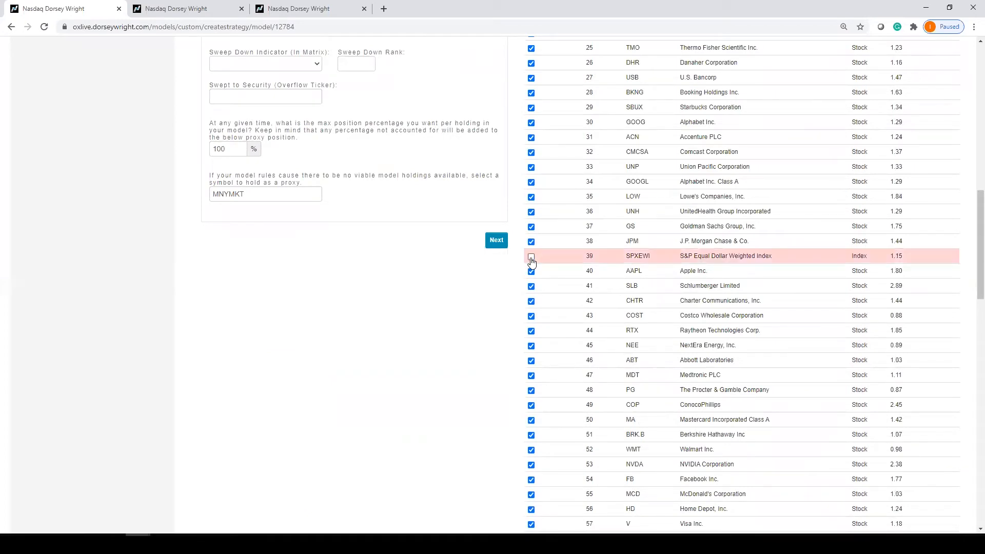
{"action": "scroll", "coordinate": [531, 261], "scroll_direction": "down", "scroll_amount": 5}
{"action": "scroll", "coordinate": [533, 261], "scroll_direction": "up", "scroll_amount": 6}
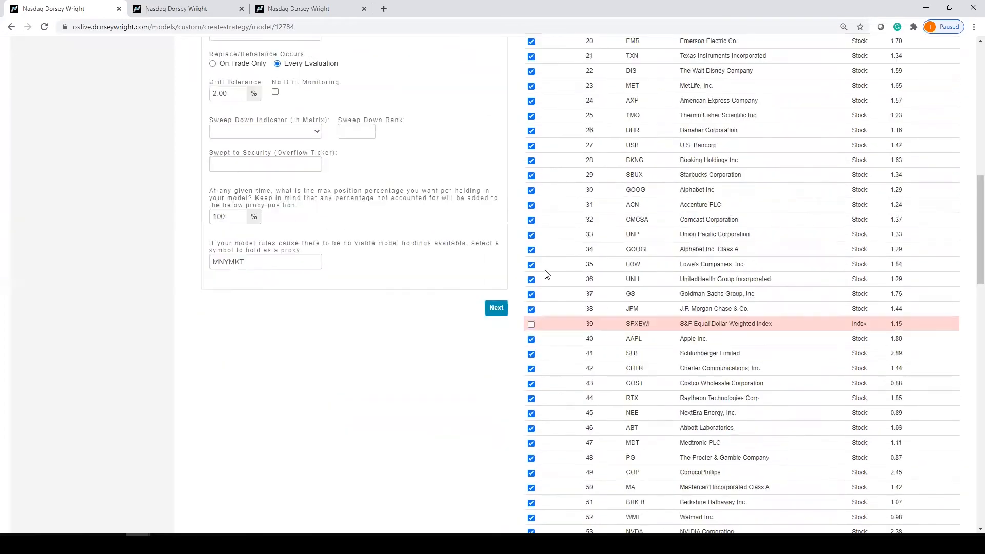
{"action": "scroll", "coordinate": [765, 260], "scroll_direction": "up", "scroll_amount": 10}
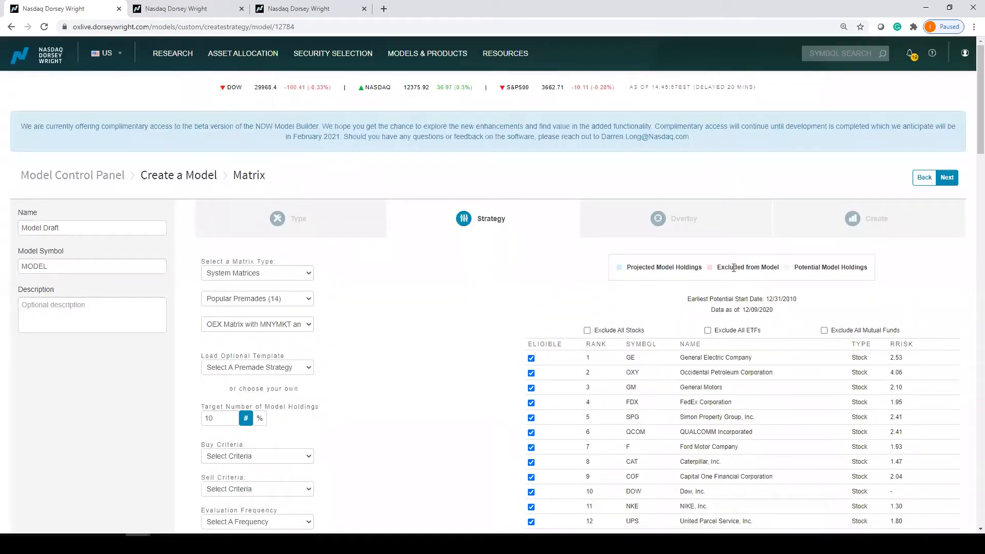
{"action": "scroll", "coordinate": [746, 268], "scroll_direction": "down", "scroll_amount": 13}
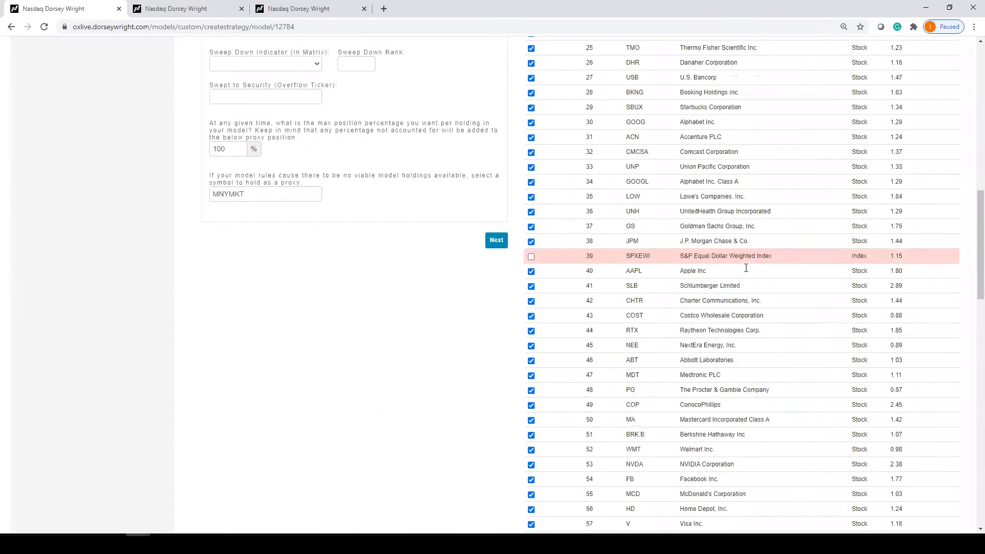
{"action": "left_click", "coordinate": [531, 257]}
Load the premade strategy template "Top Quartile Monthly" into the model's strategy settings.
{"action": "scroll", "coordinate": [560, 255], "scroll_direction": "up", "scroll_amount": 7}
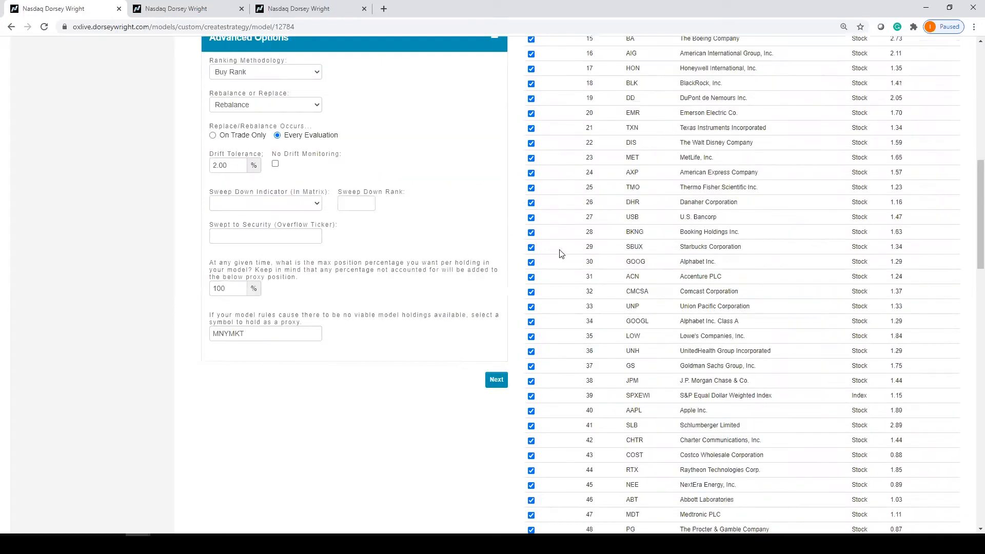
{"action": "scroll", "coordinate": [561, 254], "scroll_direction": "up", "scroll_amount": 3}
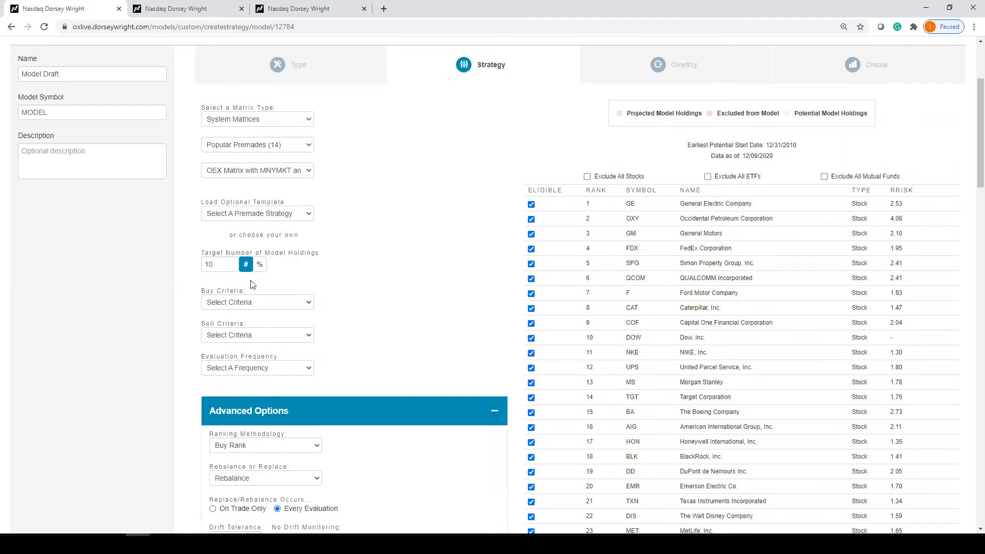
{"action": "left_click", "coordinate": [251, 215]}
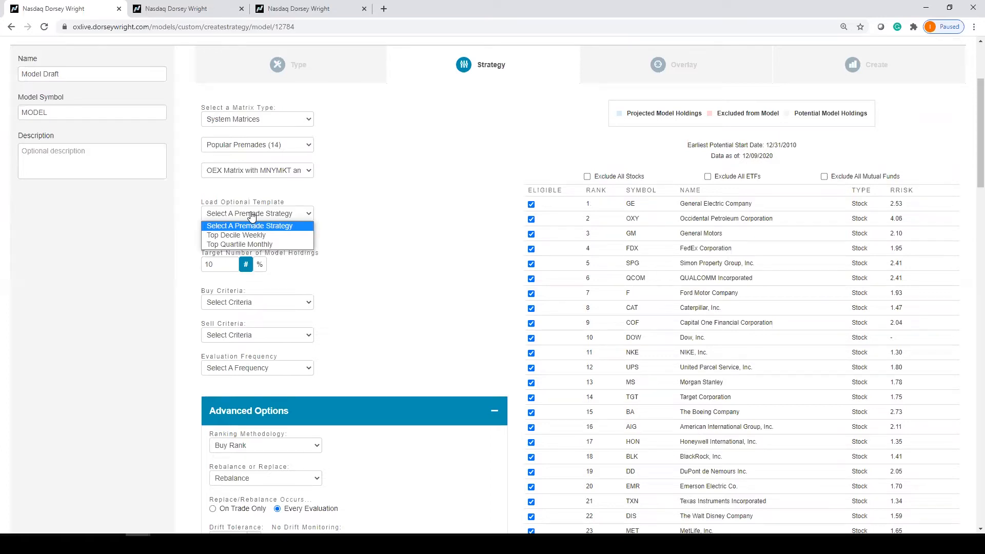
{"action": "left_click", "coordinate": [257, 243]}
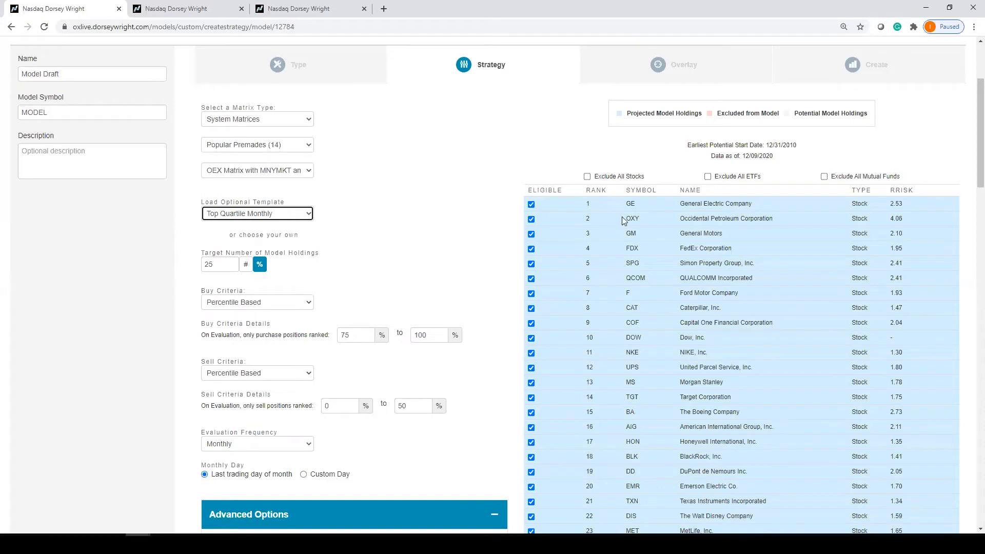
Examine which securities in the ranked list are projected model holdings, along with the template's buy and sell criteria.
{"action": "scroll", "coordinate": [622, 215], "scroll_direction": "down", "scroll_amount": 5}
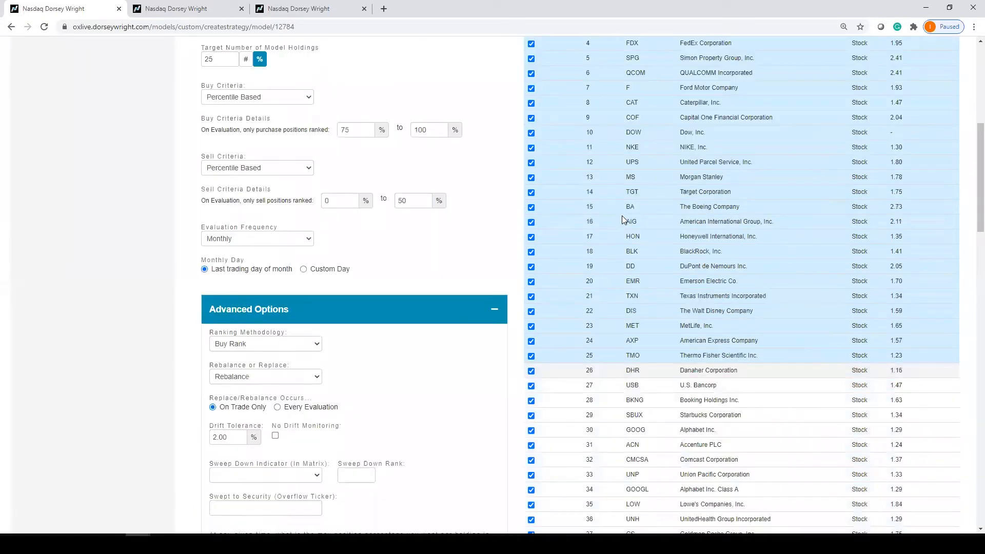
{"action": "scroll", "coordinate": [622, 215], "scroll_direction": "up", "scroll_amount": 4}
{"action": "scroll", "coordinate": [620, 191], "scroll_direction": "down", "scroll_amount": 2}
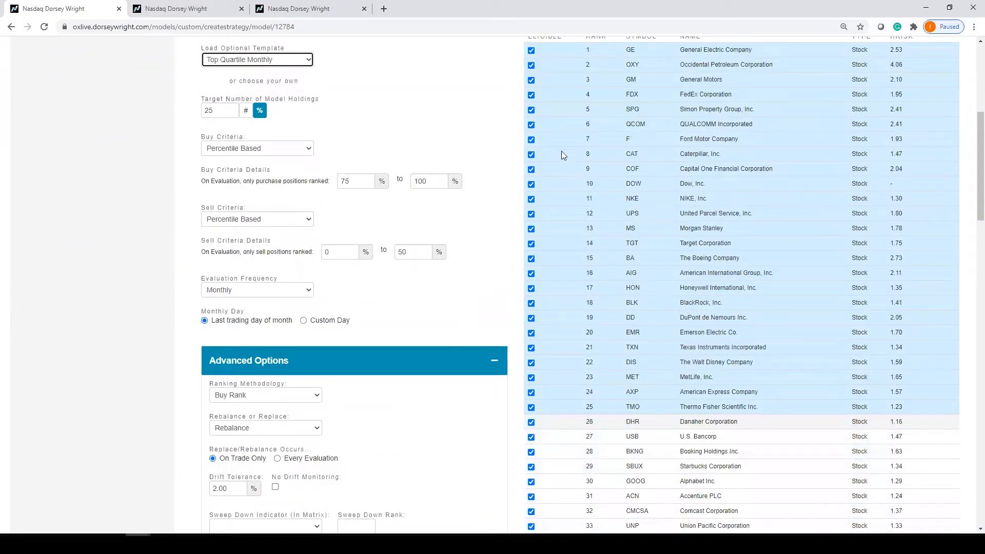
{"action": "scroll", "coordinate": [608, 183], "scroll_direction": "up", "scroll_amount": 2}
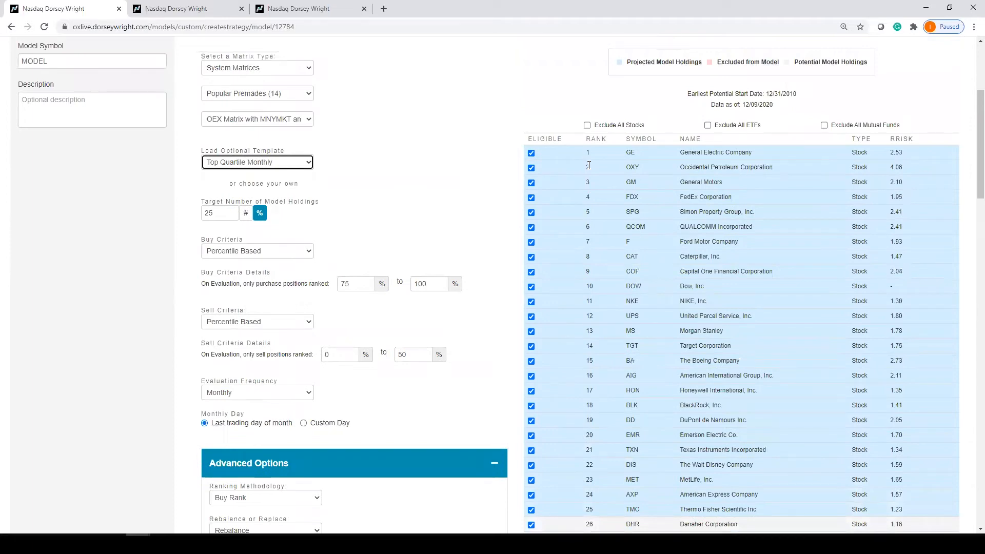
{"action": "scroll", "coordinate": [589, 165], "scroll_direction": "down", "scroll_amount": 2}
{"action": "scroll", "coordinate": [590, 169], "scroll_direction": "up", "scroll_amount": 3}
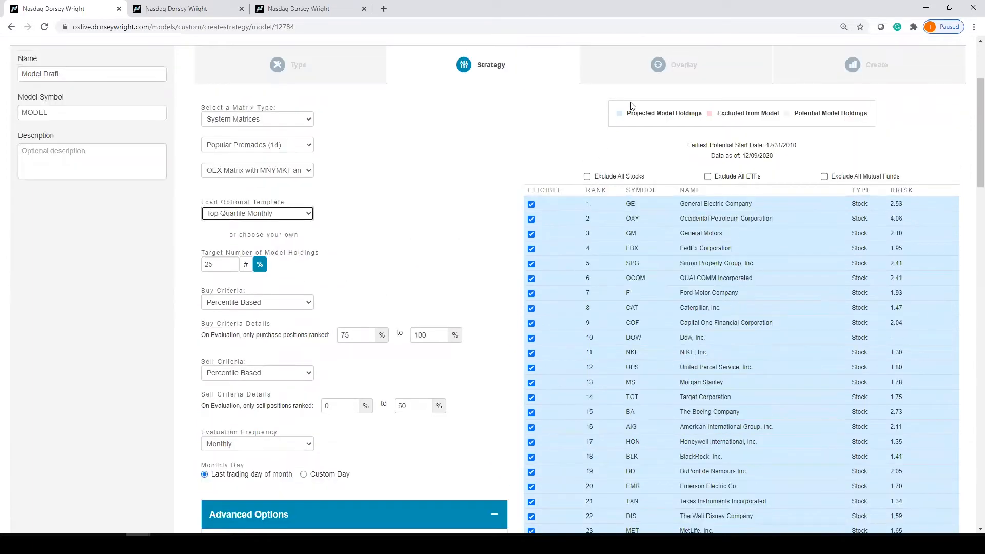
{"action": "scroll", "coordinate": [615, 147], "scroll_direction": "down", "scroll_amount": 4}
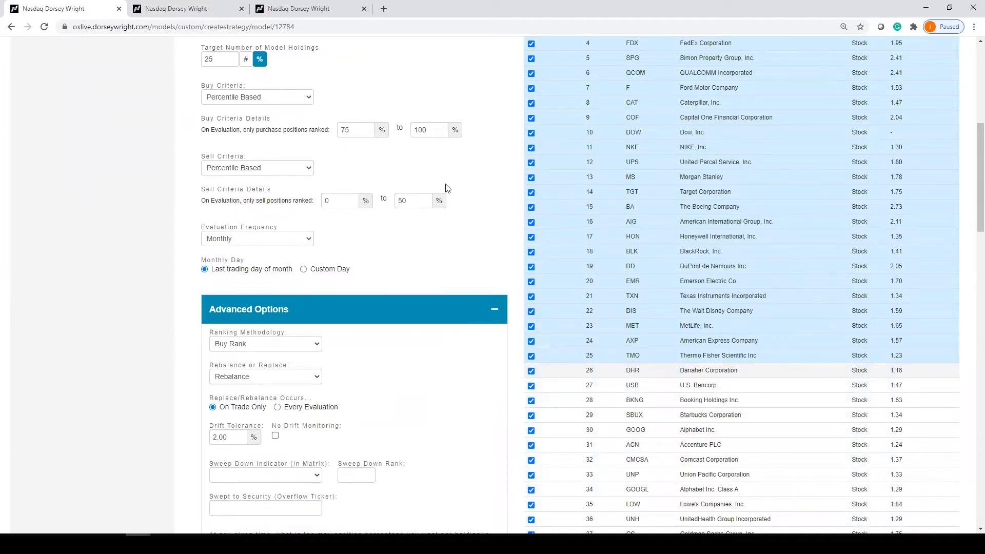
Set the target number of model holdings to 10 positions, using a count instead of a percentage.
{"action": "scroll", "coordinate": [445, 188], "scroll_direction": "up", "scroll_amount": 2}
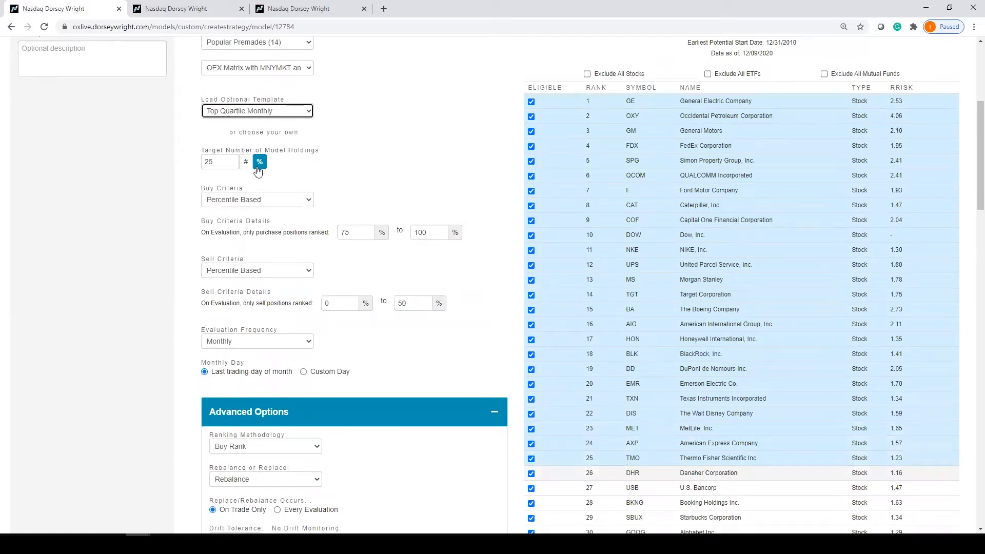
{"action": "double_click", "coordinate": [218, 160]}
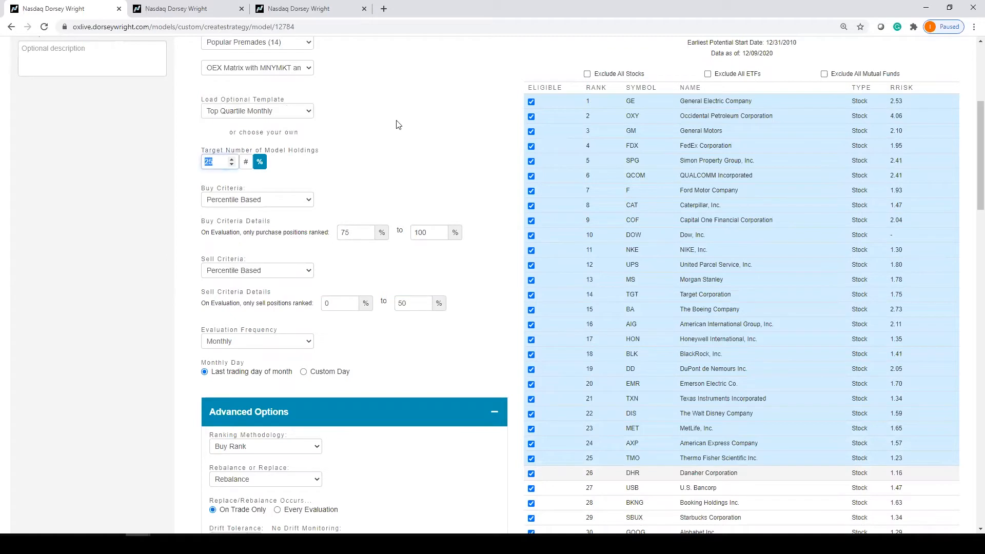
{"action": "left_click", "coordinate": [246, 163]}
{"action": "type", "text": "10"}
{"action": "left_click", "coordinate": [422, 139]}
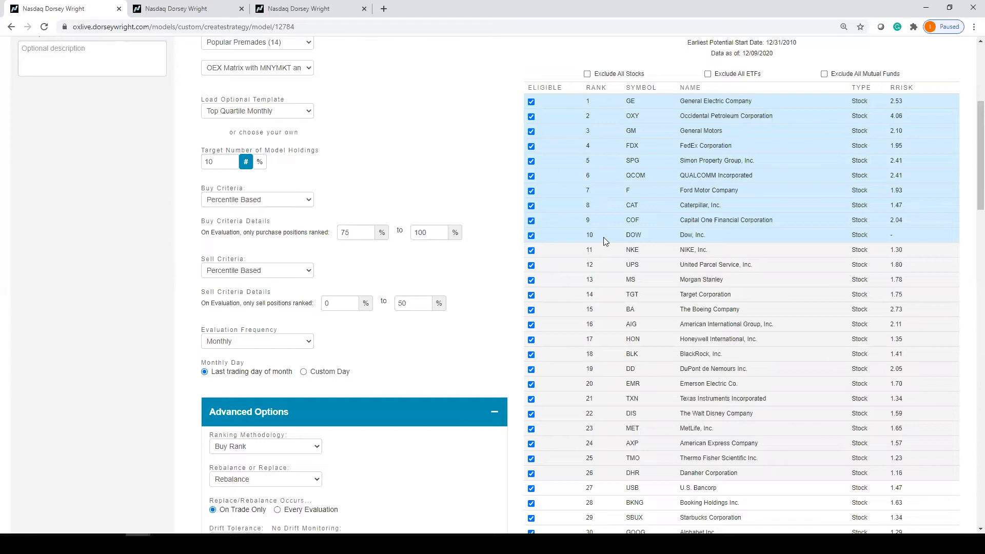
Examine the projected holdings in the ranked list against the percentile-based buy and sell criteria.
{"action": "scroll", "coordinate": [617, 273], "scroll_direction": "down", "scroll_amount": 1}
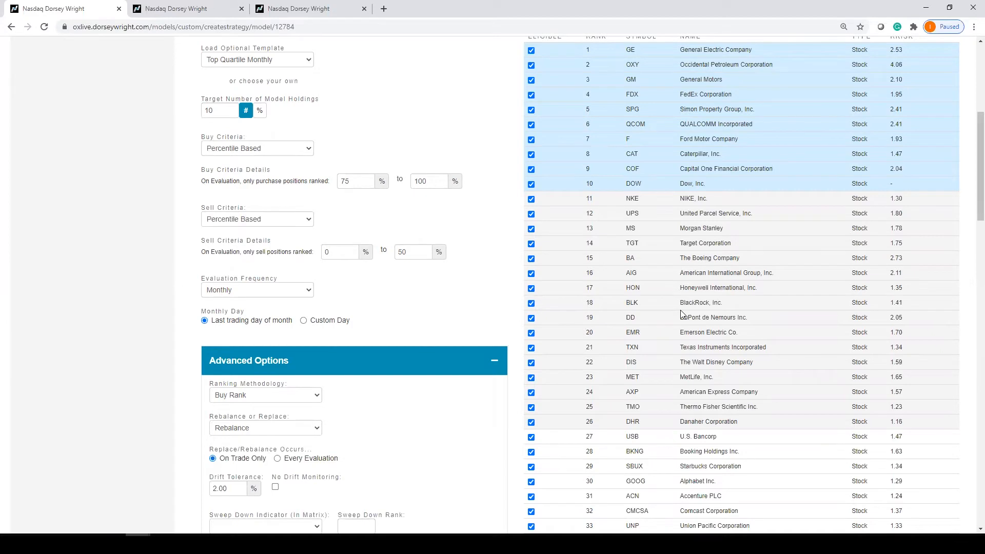
{"action": "scroll", "coordinate": [687, 318], "scroll_direction": "up", "scroll_amount": 1}
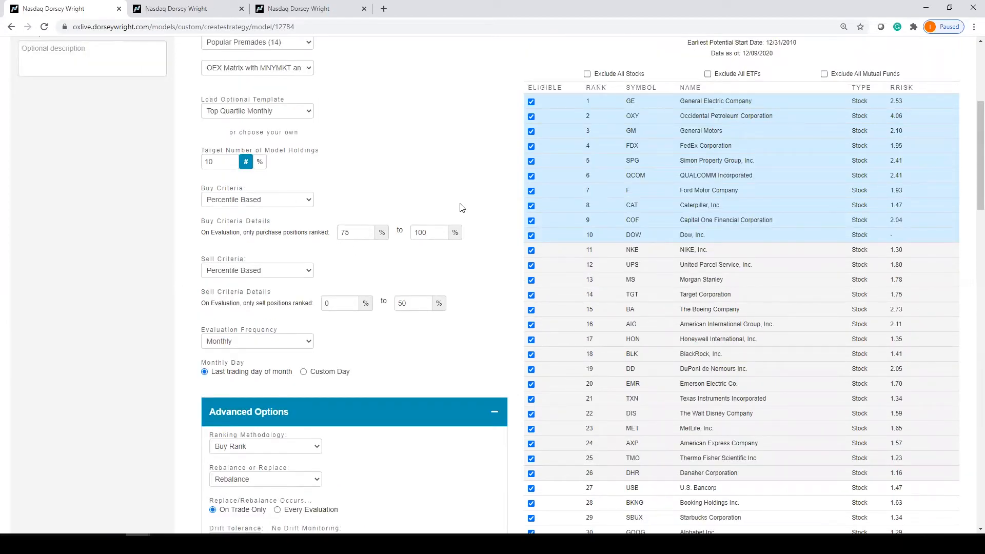
{"action": "scroll", "coordinate": [579, 132], "scroll_direction": "up", "scroll_amount": 3}
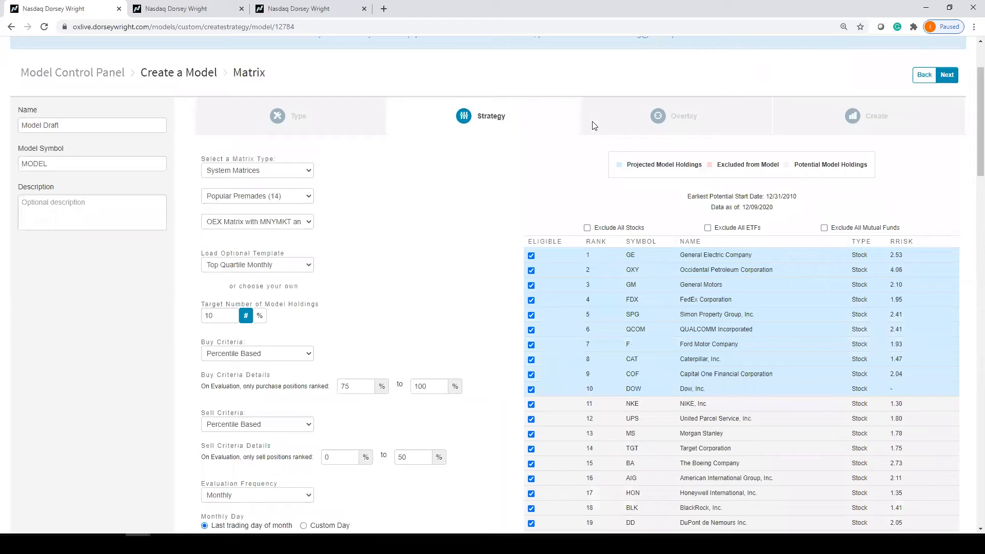
{"action": "scroll", "coordinate": [472, 314], "scroll_direction": "down", "scroll_amount": 2}
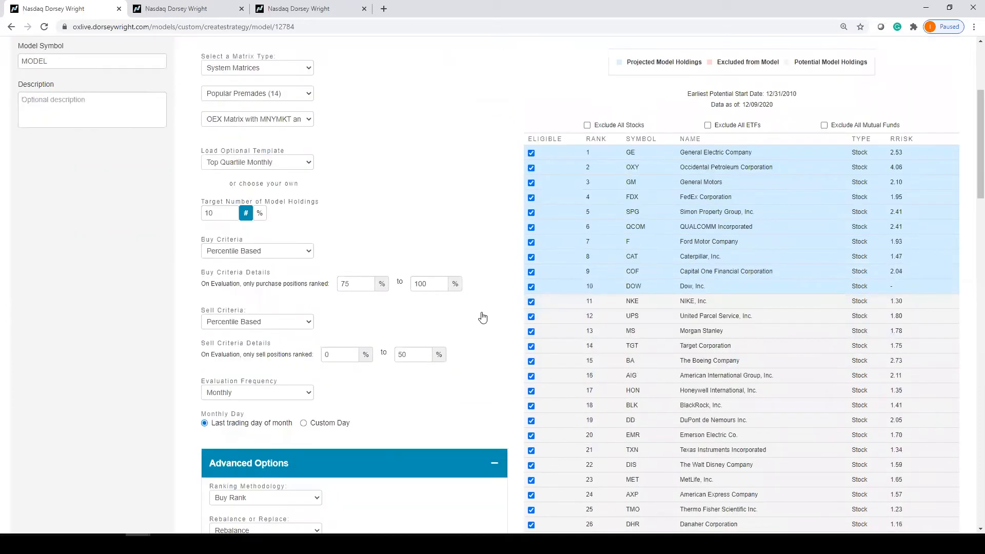
{"action": "scroll", "coordinate": [487, 267], "scroll_direction": "down", "scroll_amount": 1}
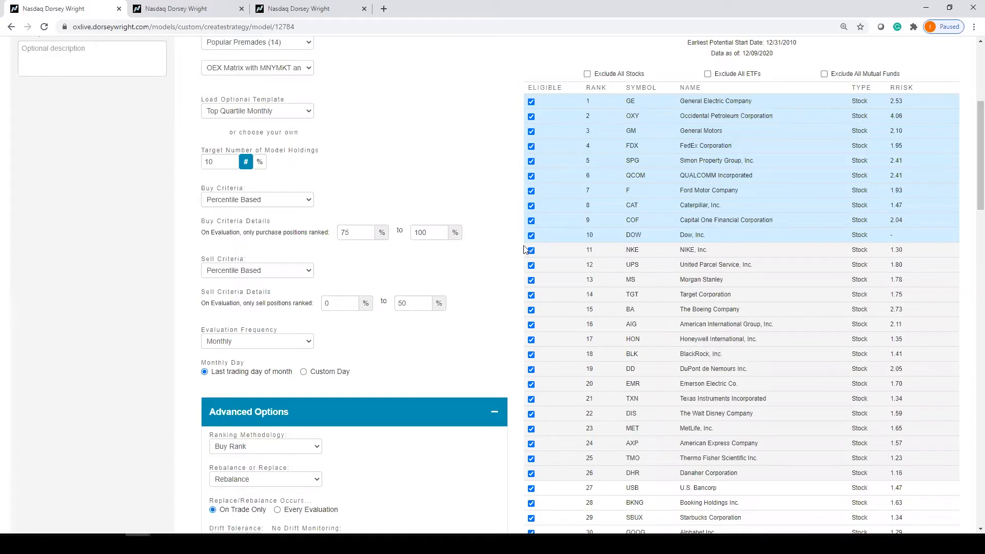
Try a Weekly evaluation frequency and look through its weekday options.
{"action": "scroll", "coordinate": [490, 255], "scroll_direction": "down", "scroll_amount": 1}
{"action": "scroll", "coordinate": [491, 255], "scroll_direction": "down", "scroll_amount": 1}
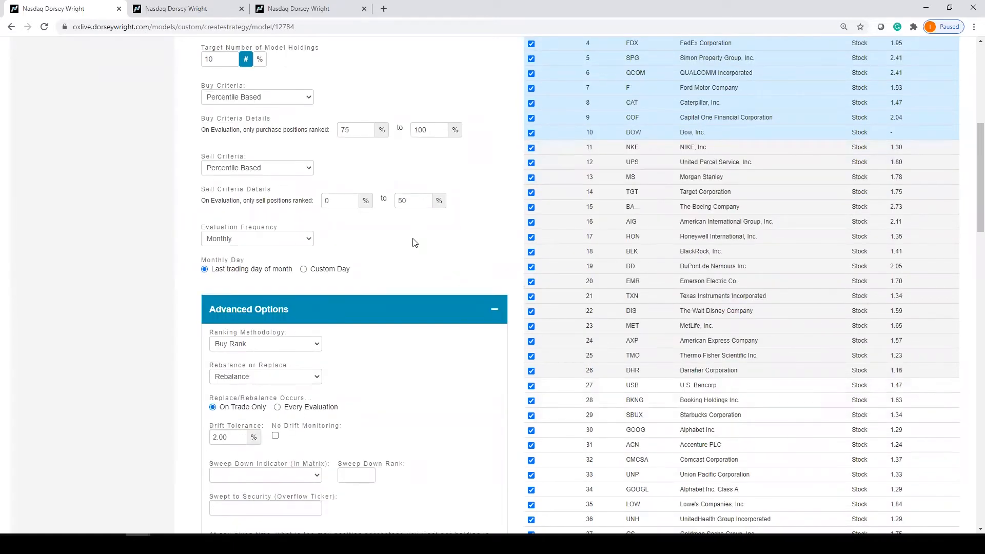
{"action": "left_click", "coordinate": [261, 240]}
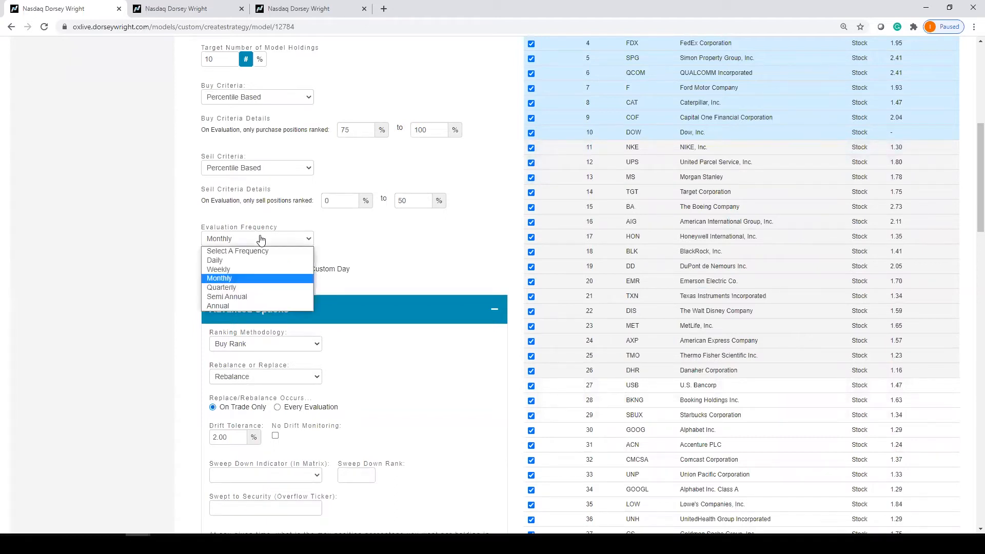
{"action": "left_click", "coordinate": [249, 273]}
{"action": "left_click", "coordinate": [249, 272]}
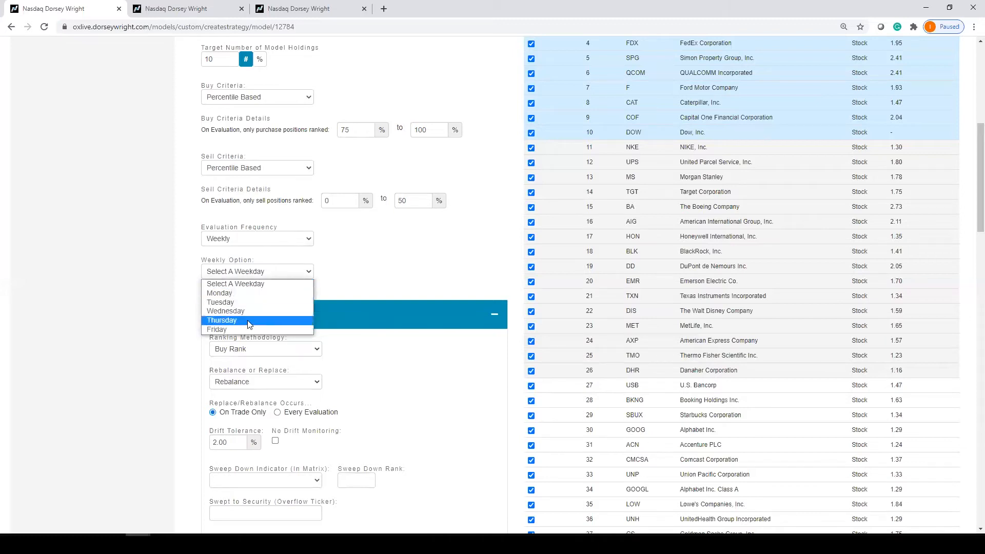
{"action": "left_click", "coordinate": [271, 270]}
{"action": "left_click", "coordinate": [272, 269]}
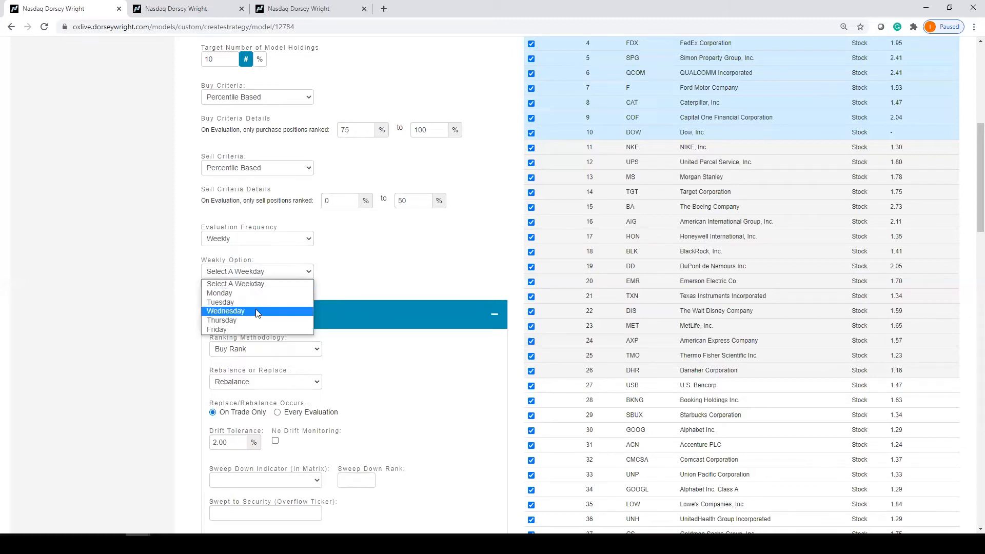
Set the evaluation frequency to Monthly, with evaluation on the last trading day of the month.
{"action": "left_click", "coordinate": [282, 236]}
{"action": "left_click", "coordinate": [282, 237]}
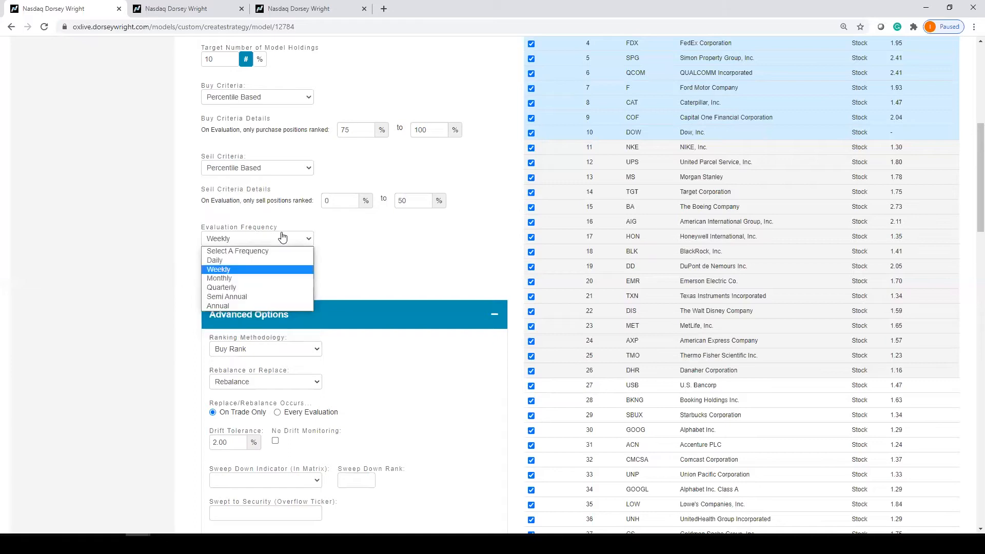
{"action": "left_click", "coordinate": [267, 283]}
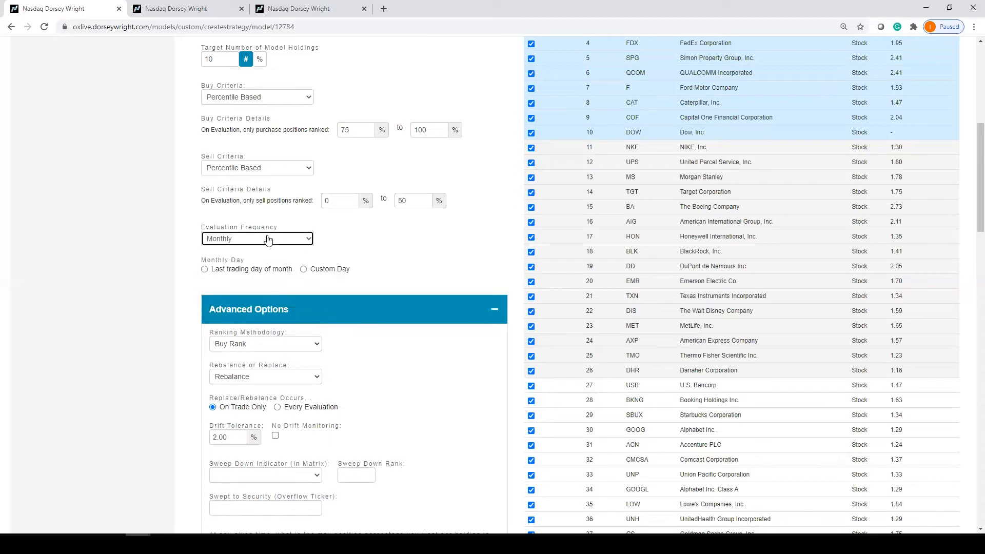
{"action": "left_click", "coordinate": [205, 270]}
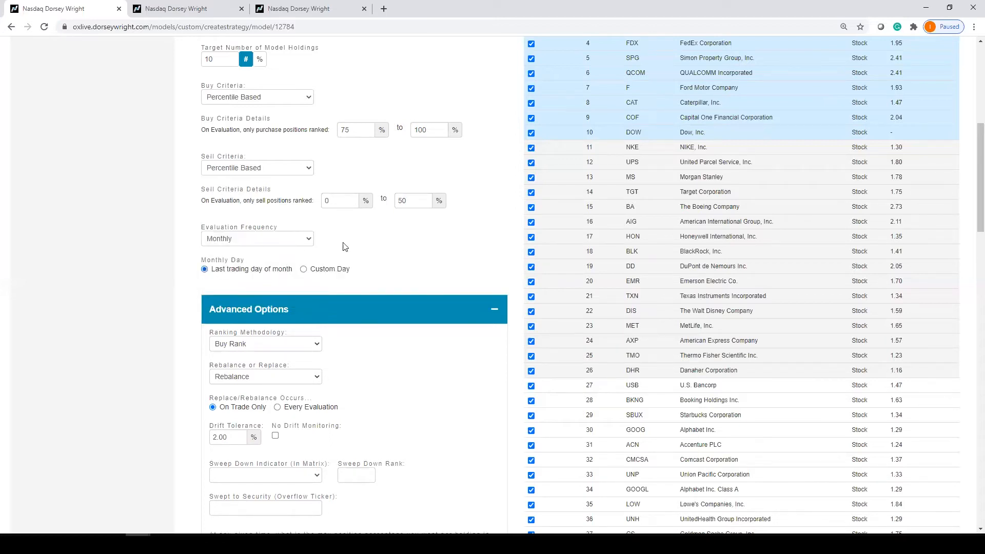
{"action": "left_click", "coordinate": [315, 274]}
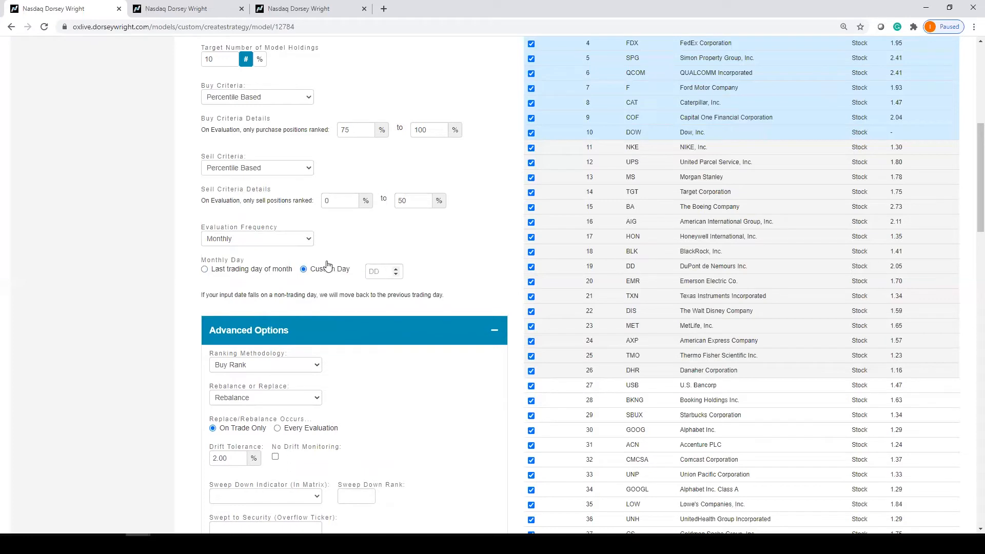
{"action": "left_click", "coordinate": [221, 269]}
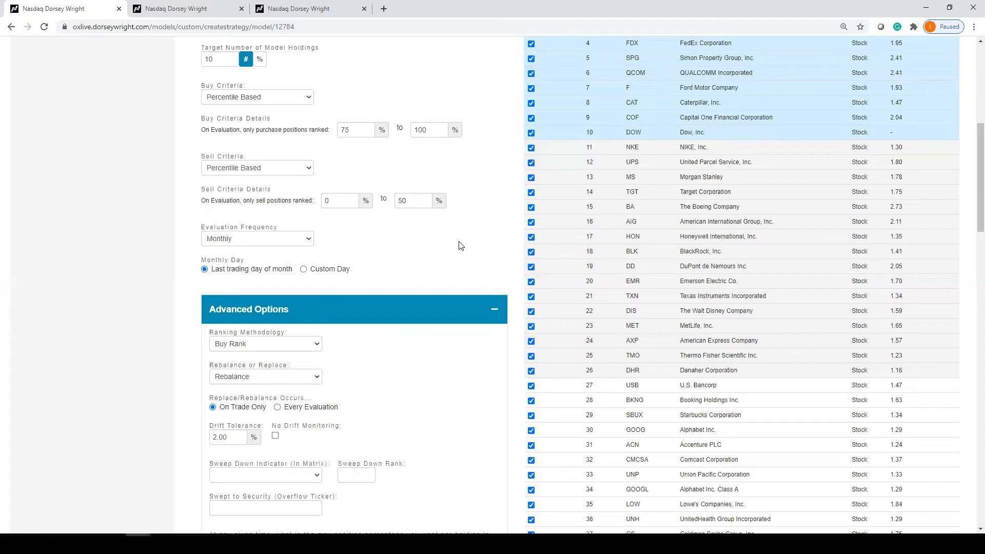
In the advanced options, choose Buy Rank as the ranking methodology and Rebalance as the trade handling.
{"action": "scroll", "coordinate": [449, 237], "scroll_direction": "down", "scroll_amount": 1}
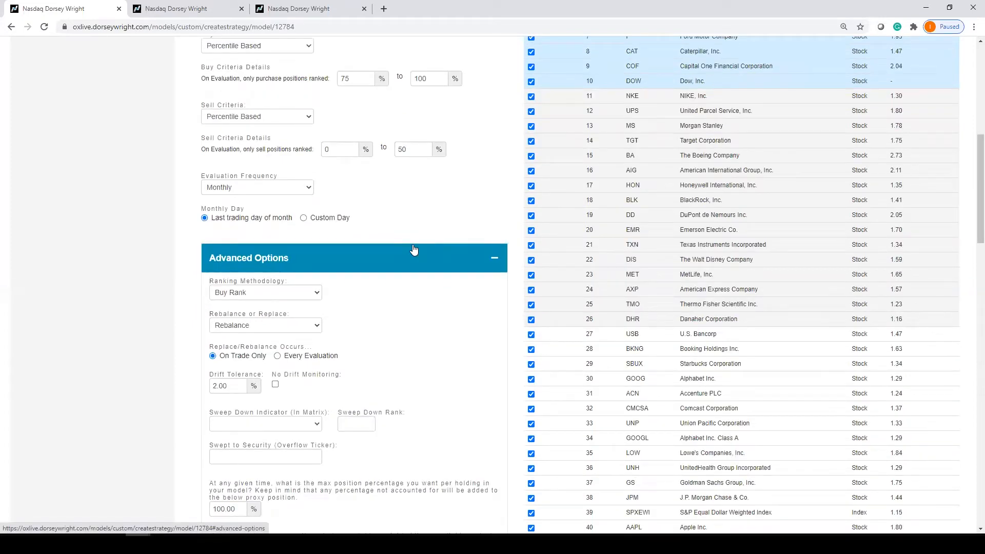
{"action": "left_click", "coordinate": [279, 294]}
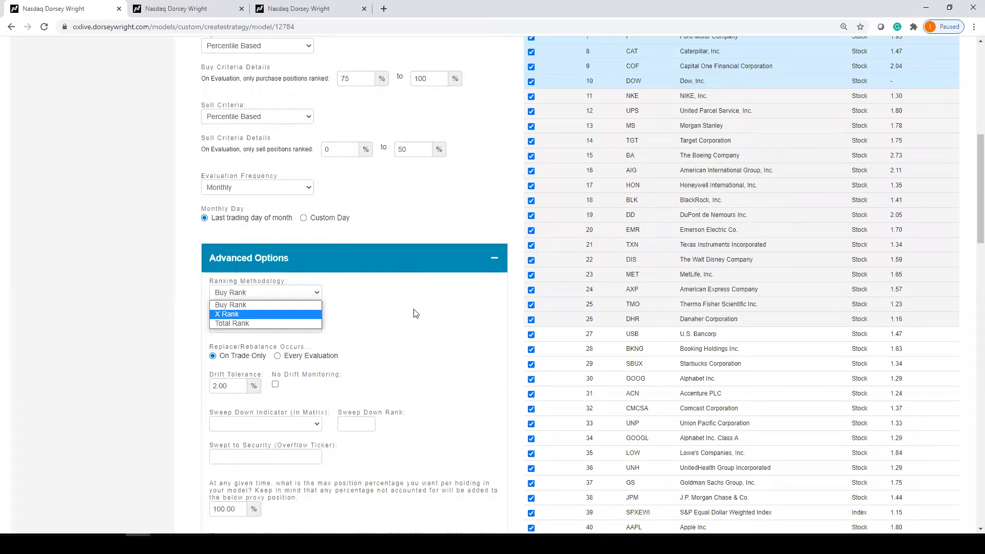
{"action": "left_click", "coordinate": [267, 307]}
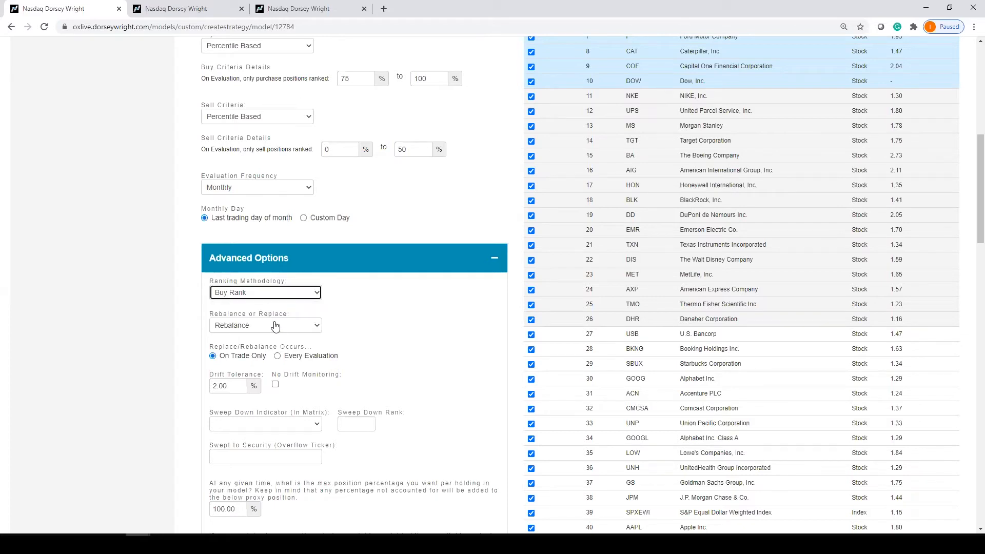
{"action": "left_click", "coordinate": [276, 325]}
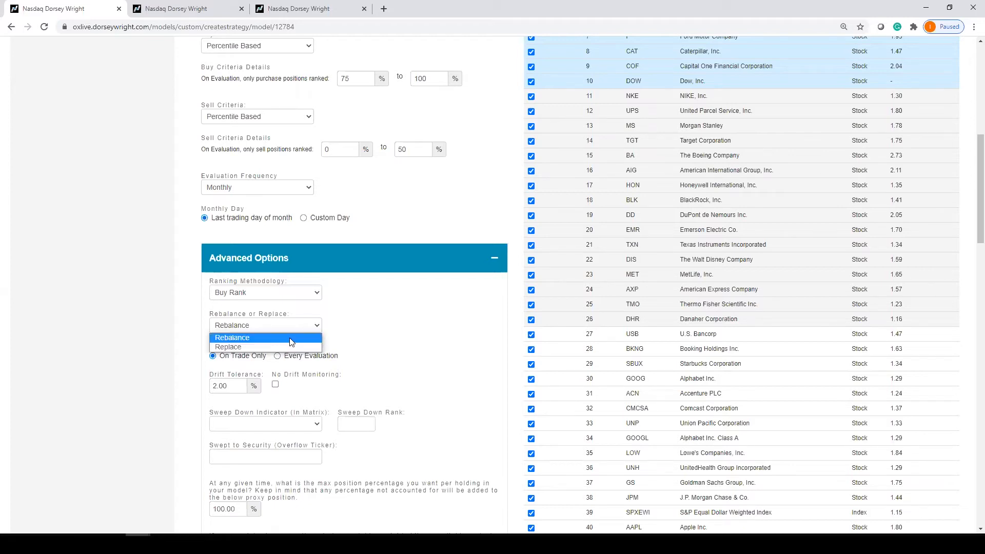
{"action": "left_click", "coordinate": [290, 337]}
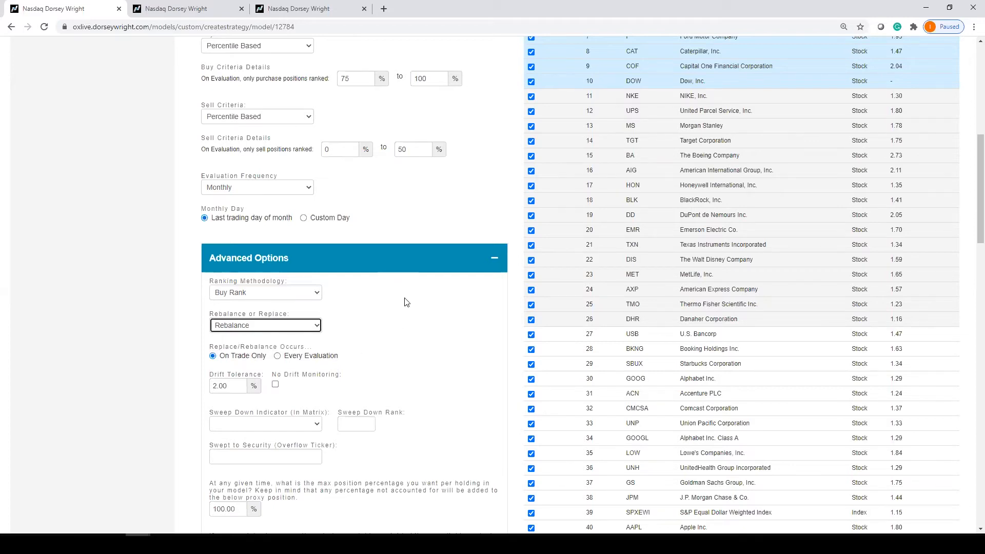
Review the evaluation schedule and the advanced options, from trade timing and drift tolerance to the proxy symbol.
{"action": "scroll", "coordinate": [406, 301], "scroll_direction": "up", "scroll_amount": 1}
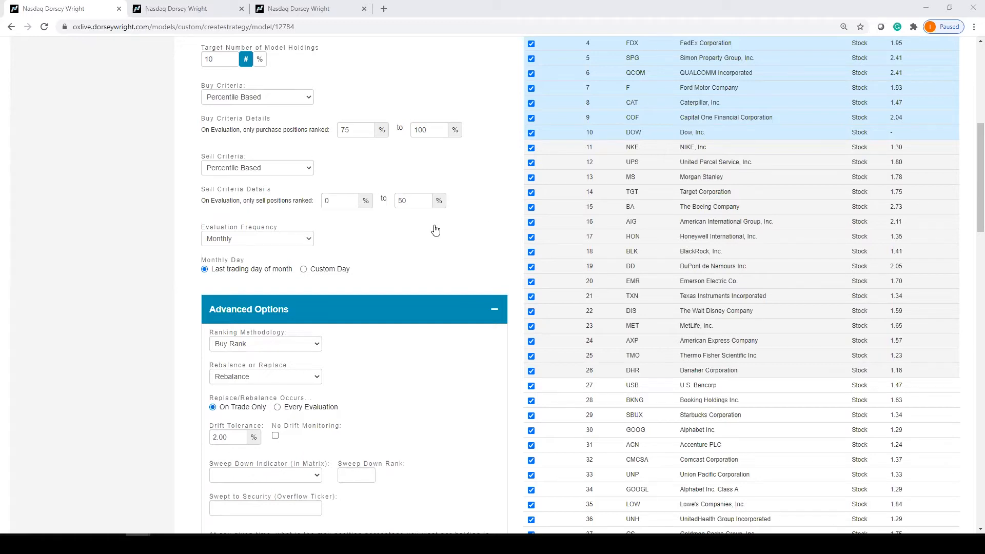
{"action": "scroll", "coordinate": [435, 230], "scroll_direction": "down", "scroll_amount": 1}
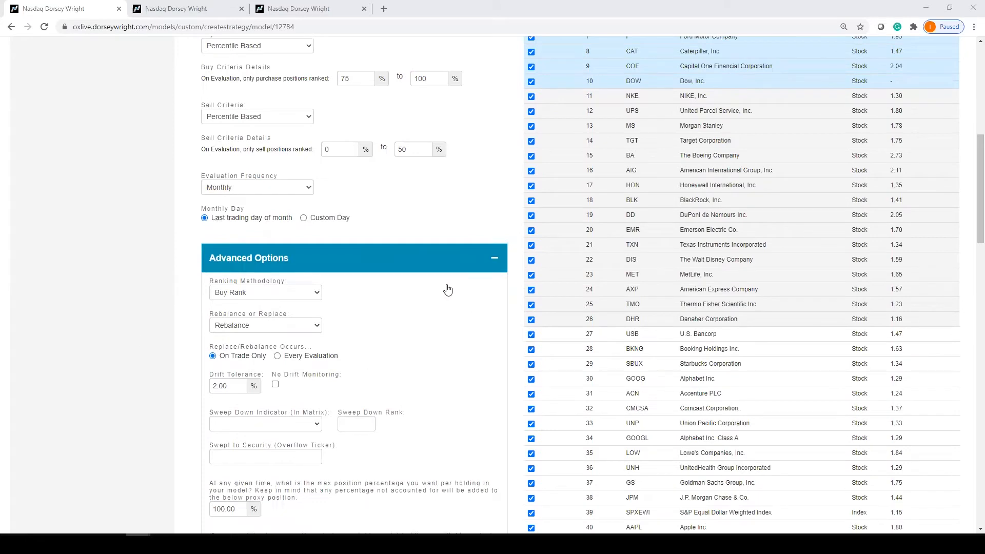
{"action": "scroll", "coordinate": [449, 286], "scroll_direction": "down", "scroll_amount": 2}
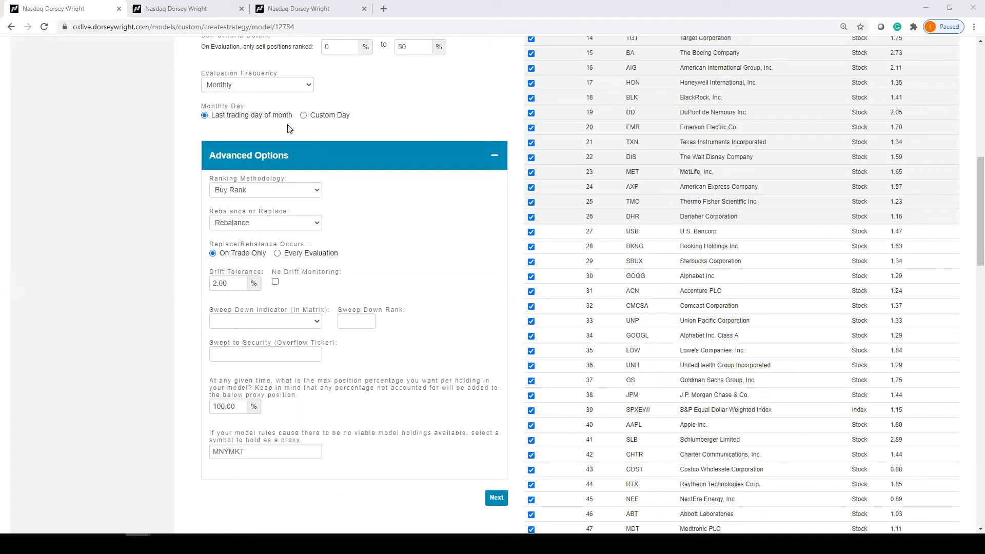
{"action": "scroll", "coordinate": [428, 266], "scroll_direction": "up", "scroll_amount": 2}
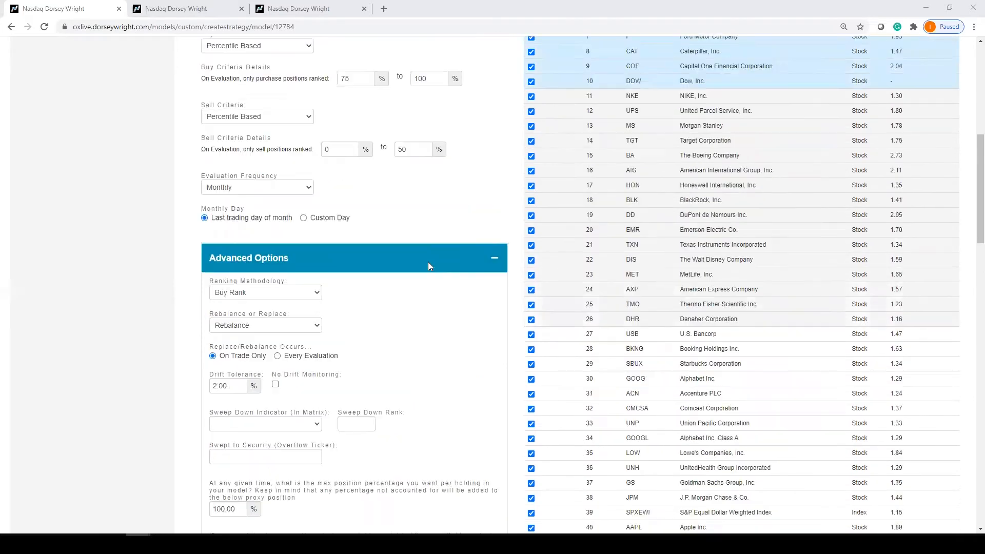
Review the evaluation schedule, drift tolerance, sweep-down fields and maximum position setting in the strategy rules.
{"action": "scroll", "coordinate": [428, 266], "scroll_direction": "up", "scroll_amount": 2}
{"action": "scroll", "coordinate": [417, 325], "scroll_direction": "down", "scroll_amount": 1}
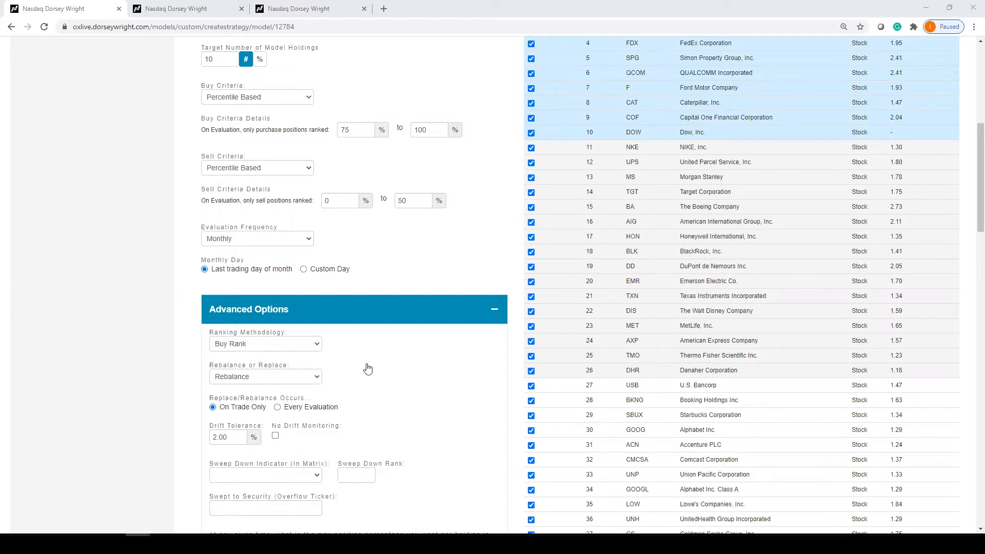
{"action": "scroll", "coordinate": [397, 359], "scroll_direction": "down", "scroll_amount": 2}
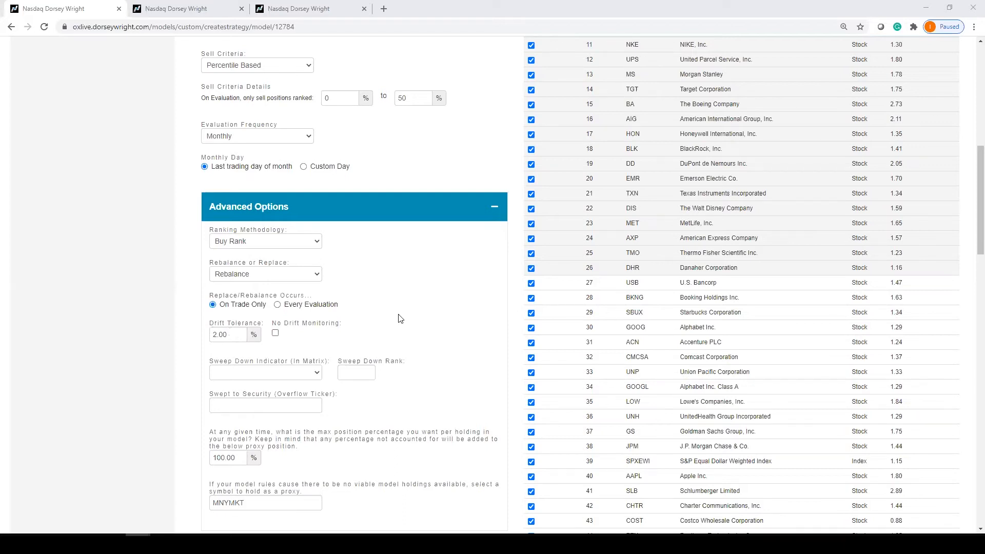
{"action": "scroll", "coordinate": [400, 316], "scroll_direction": "down", "scroll_amount": 2}
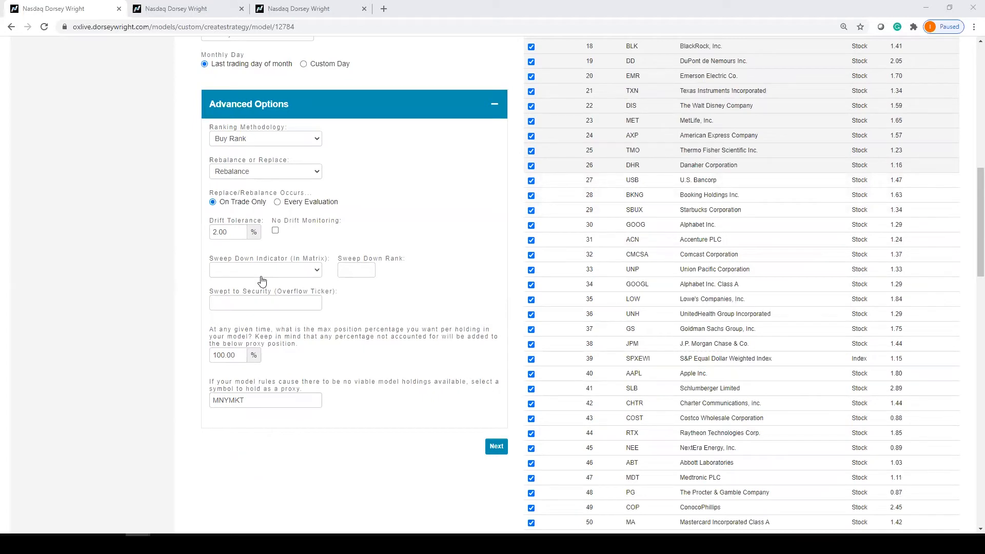
{"action": "scroll", "coordinate": [731, 200], "scroll_direction": "down", "scroll_amount": 2}
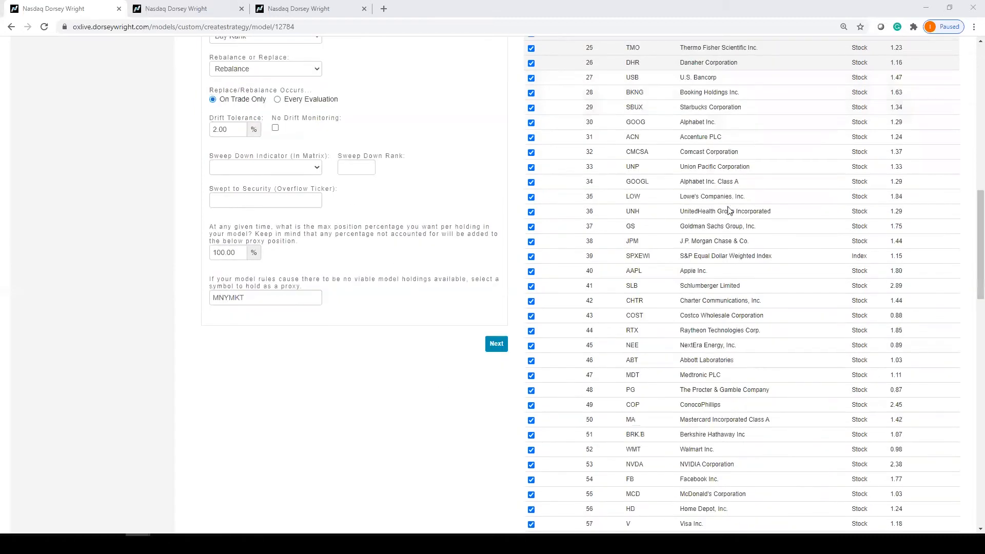
Examine the ranked matrix list, comparing the projected and potential model holdings with the rank of SPXEWI.
{"action": "scroll", "coordinate": [728, 211], "scroll_direction": "up", "scroll_amount": 1}
{"action": "scroll", "coordinate": [728, 210], "scroll_direction": "up", "scroll_amount": 1}
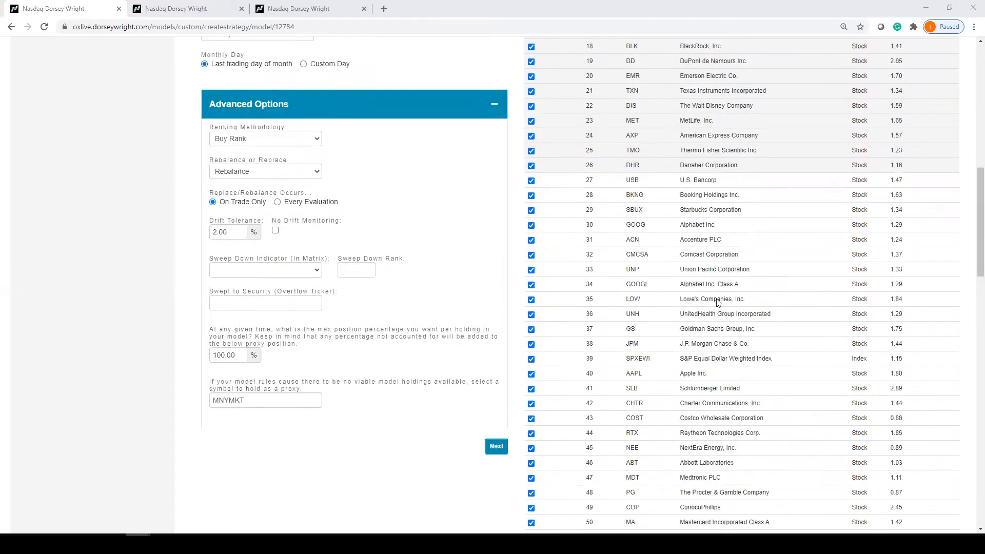
{"action": "scroll", "coordinate": [703, 272], "scroll_direction": "up", "scroll_amount": 4}
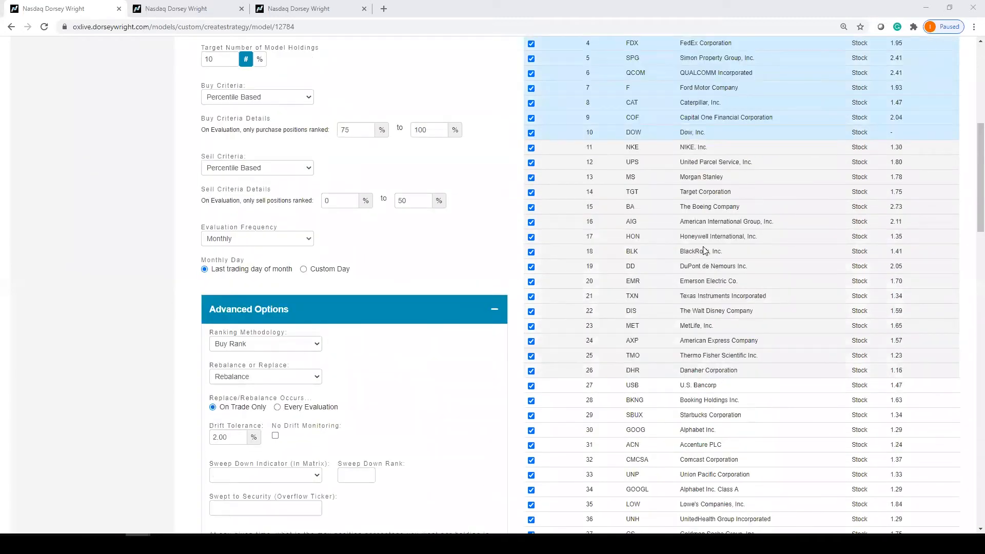
{"action": "scroll", "coordinate": [706, 241], "scroll_direction": "up", "scroll_amount": 2}
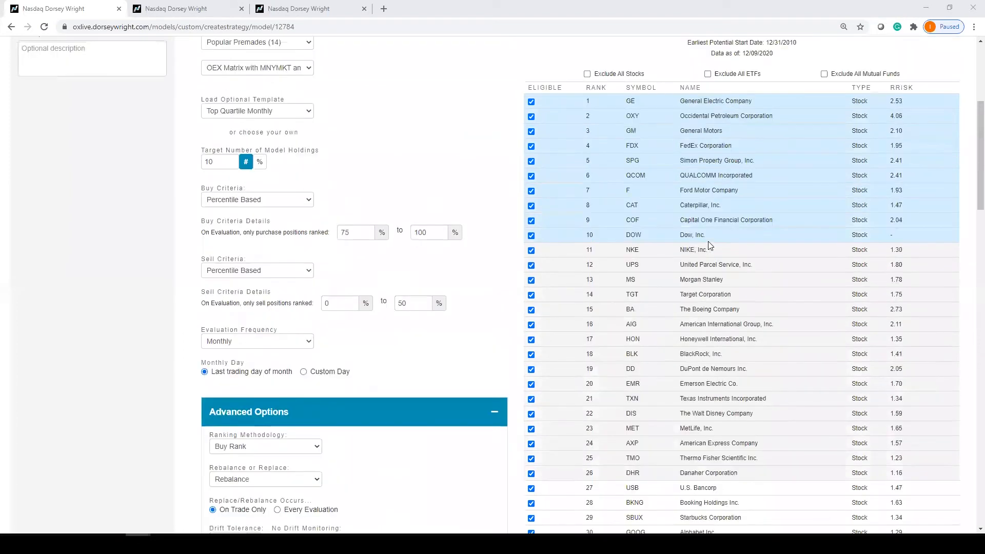
{"action": "scroll", "coordinate": [452, 337], "scroll_direction": "down", "scroll_amount": 3}
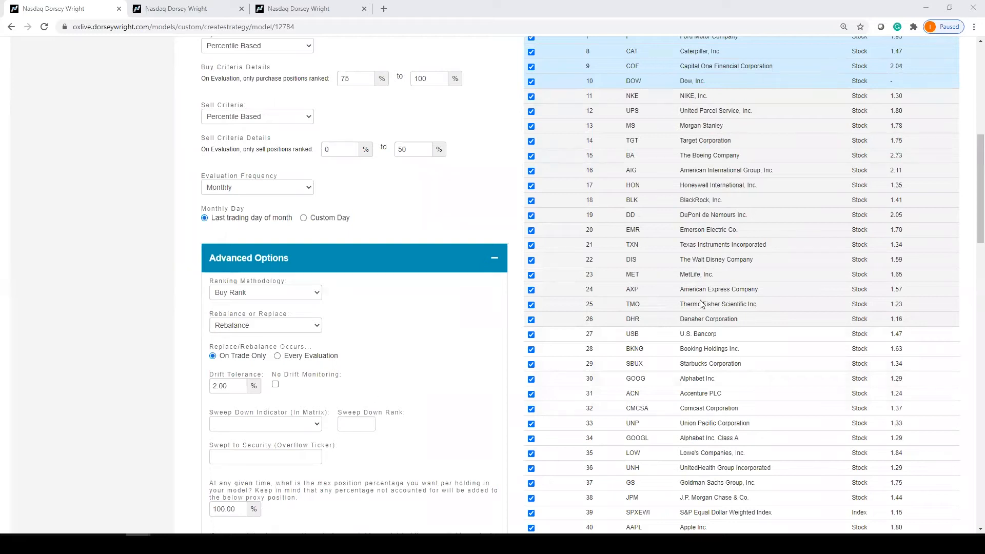
{"action": "scroll", "coordinate": [703, 372], "scroll_direction": "down", "scroll_amount": 2}
{"action": "scroll", "coordinate": [702, 370], "scroll_direction": "up", "scroll_amount": 7}
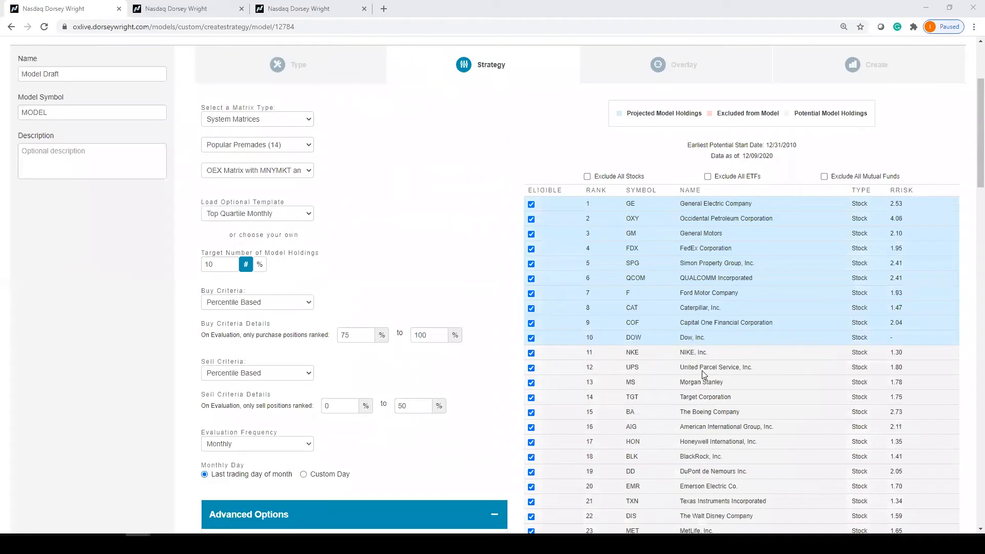
{"action": "scroll", "coordinate": [702, 371], "scroll_direction": "down", "scroll_amount": 5}
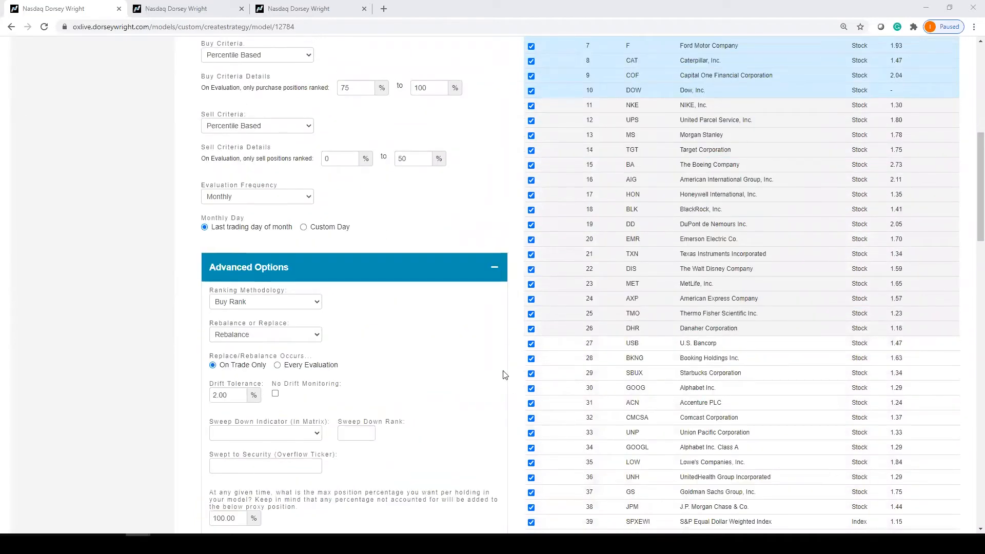
{"action": "scroll", "coordinate": [503, 372], "scroll_direction": "up", "scroll_amount": 2}
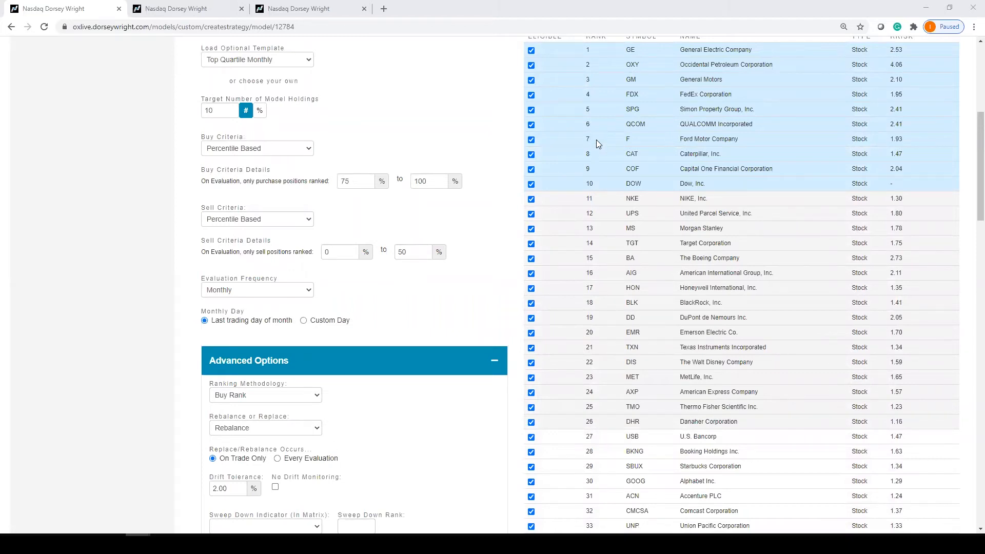
{"action": "scroll", "coordinate": [602, 142], "scroll_direction": "up", "scroll_amount": 2}
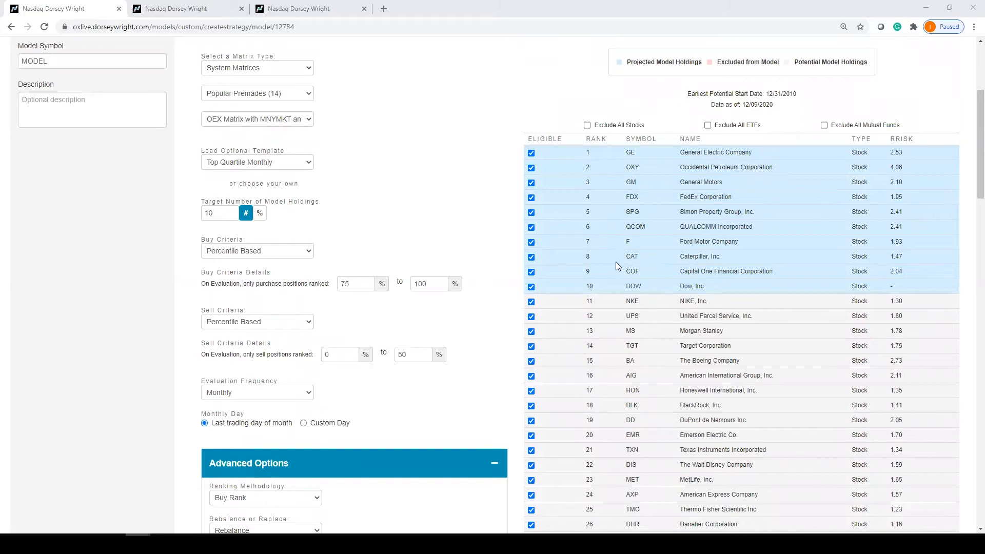
{"action": "scroll", "coordinate": [616, 262], "scroll_direction": "down", "scroll_amount": 4}
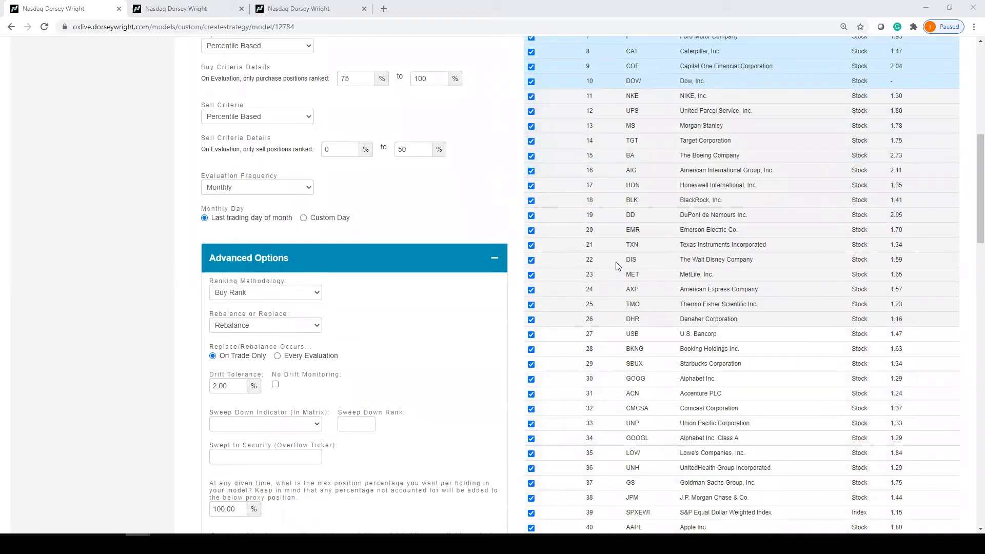
Try a sweep-down rule with SPXEWI as the indicator, a sweep-down rank of 10 and RSP as the swept-to security.
{"action": "left_click", "coordinate": [306, 429]}
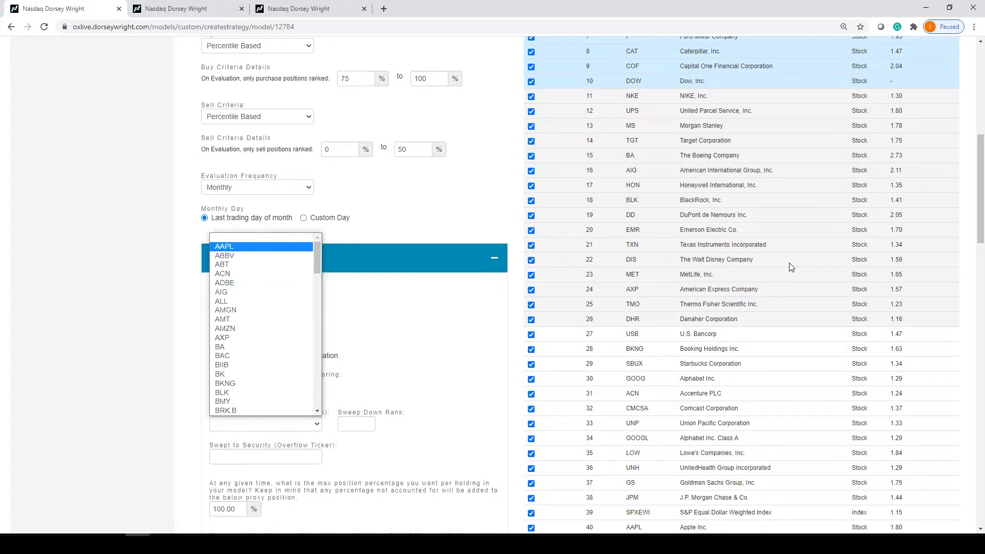
{"action": "scroll", "coordinate": [285, 274], "scroll_direction": "down", "scroll_amount": 15}
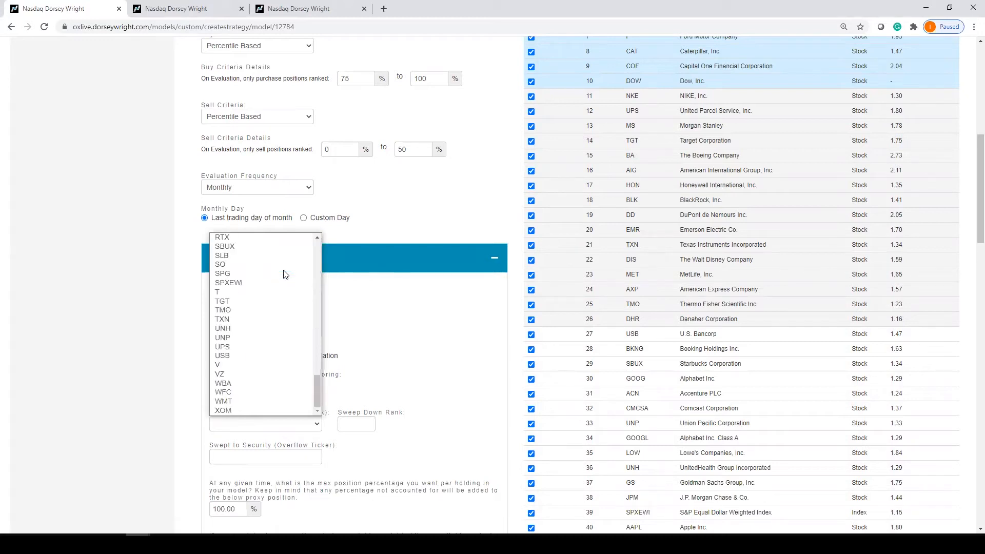
{"action": "left_click", "coordinate": [246, 284]}
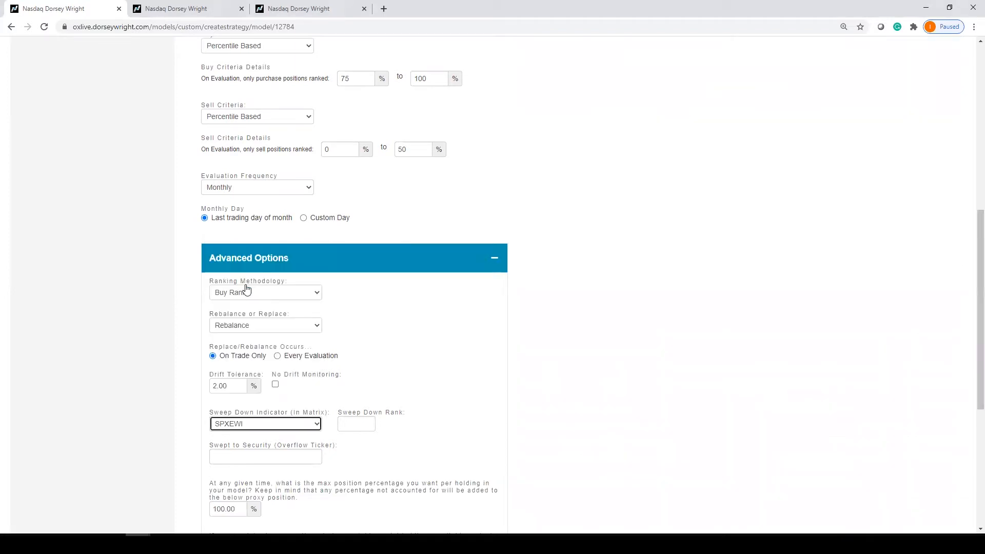
{"action": "left_click", "coordinate": [360, 423]}
{"action": "type", "text": "10"}
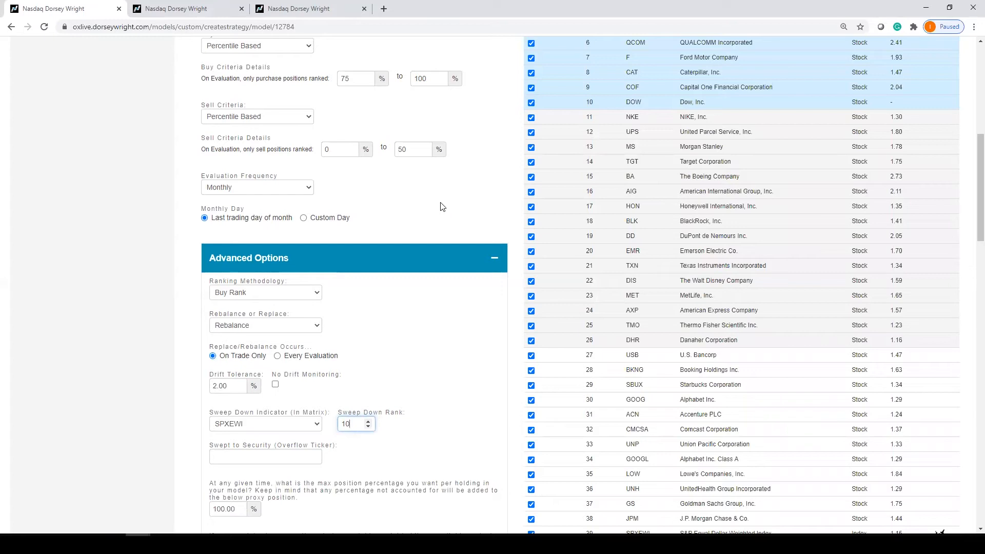
{"action": "left_click", "coordinate": [288, 460]}
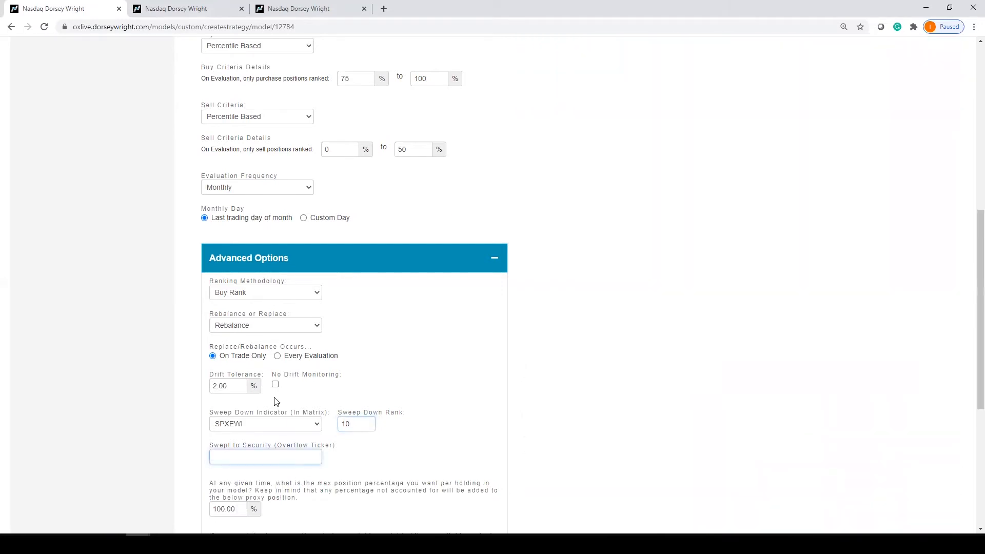
{"action": "type", "text": "RS"}
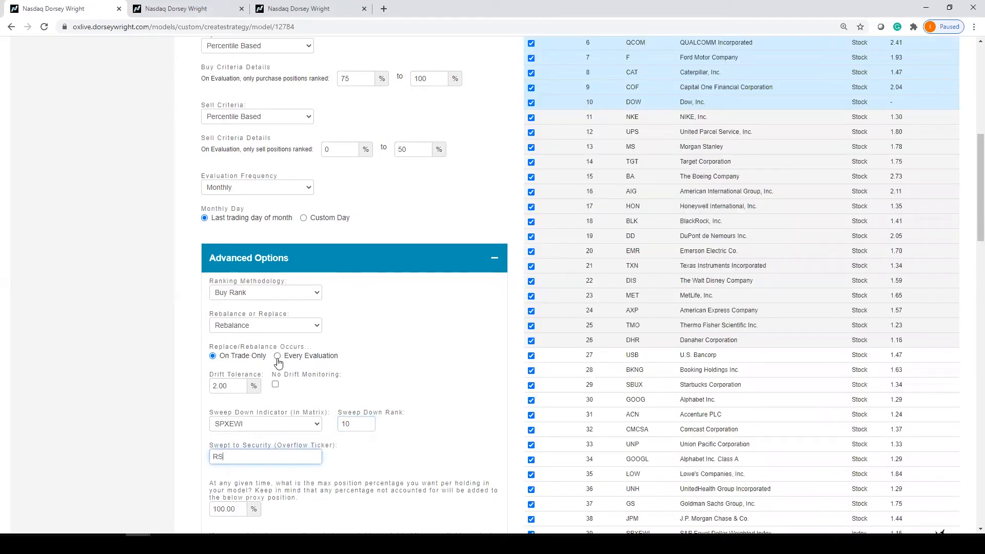
{"action": "type", "text": "P"}
{"action": "left_click", "coordinate": [456, 398]}
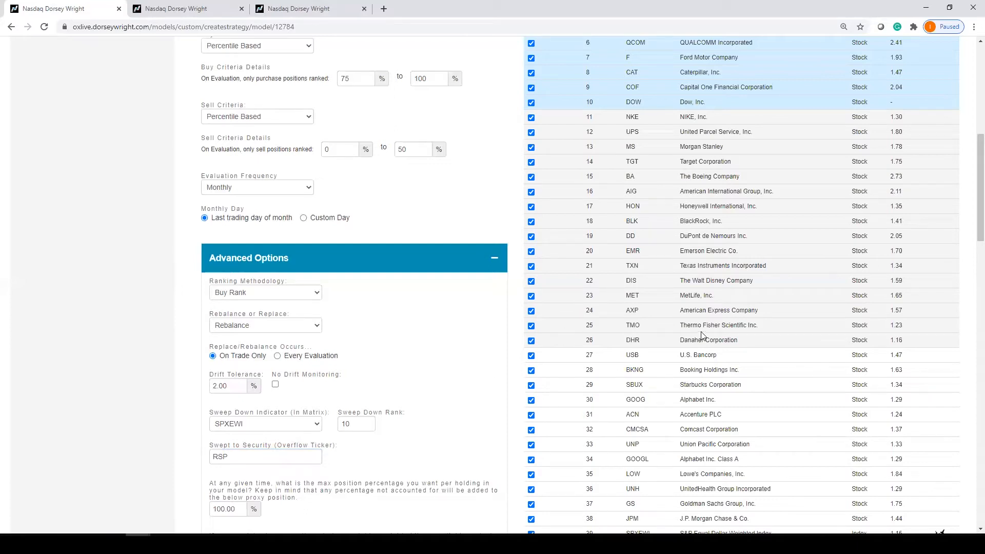
{"action": "scroll", "coordinate": [709, 322], "scroll_direction": "up", "scroll_amount": 3}
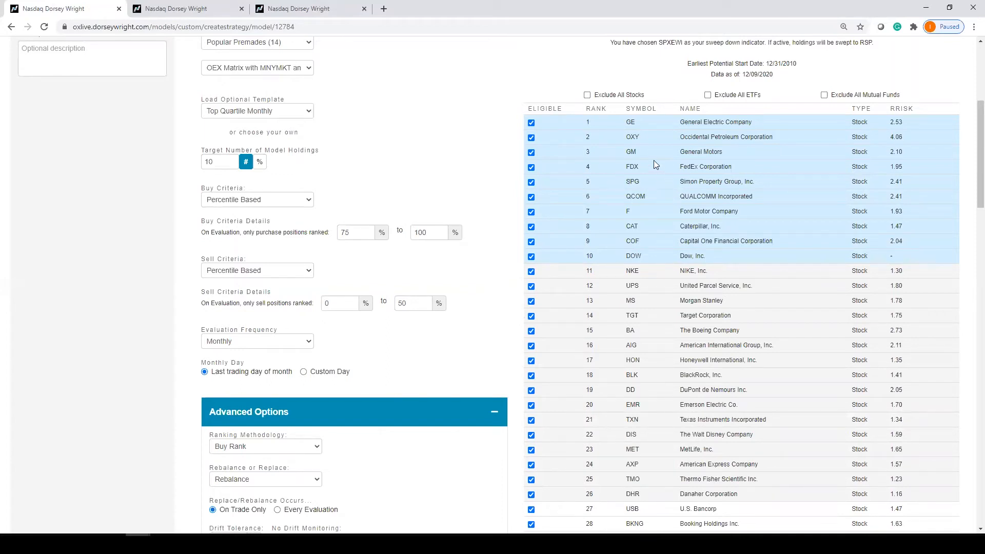
{"action": "scroll", "coordinate": [477, 280], "scroll_direction": "down", "scroll_amount": 3}
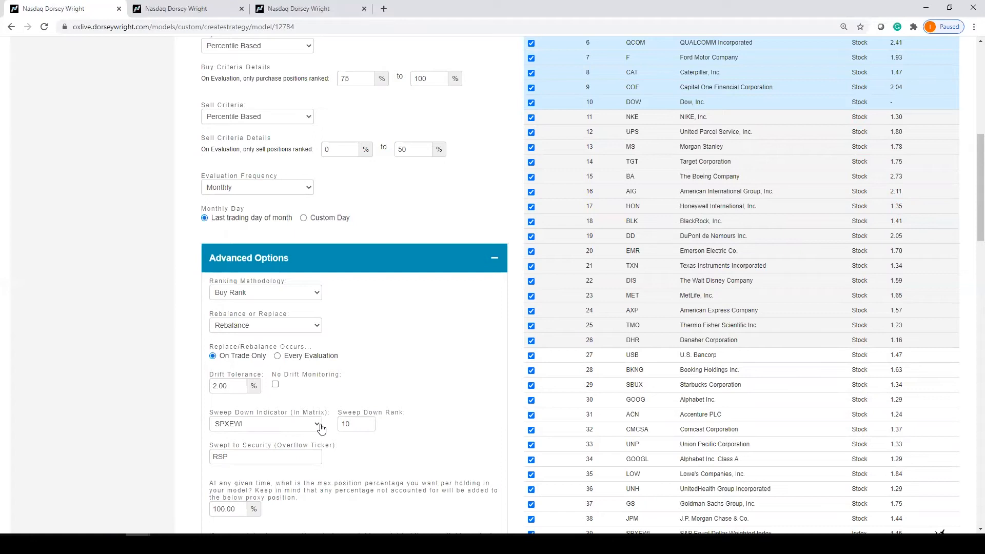
Clear the sweep-down indicator, the sweep-down rank and the swept-to security.
{"action": "left_click", "coordinate": [268, 429]}
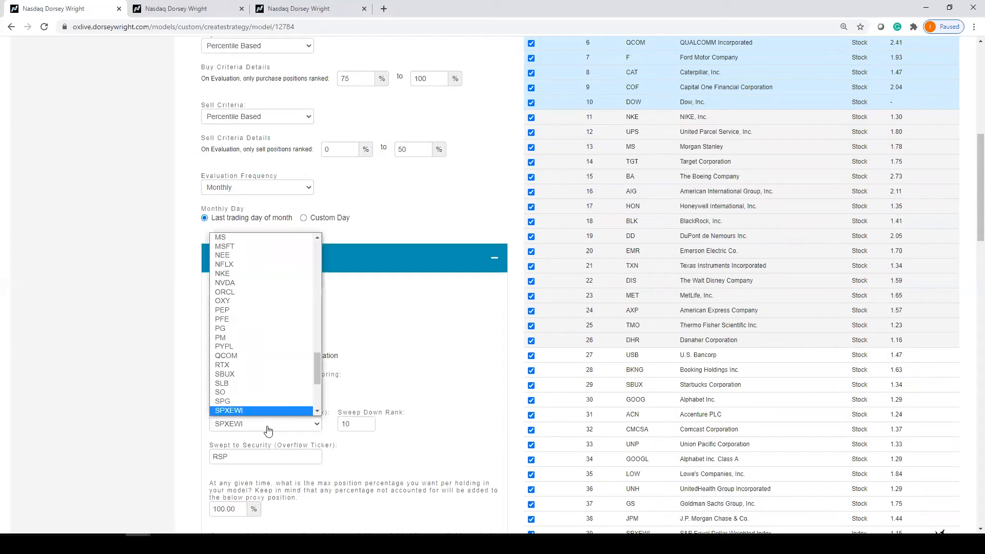
{"action": "left_click_drag", "start_coordinate": [316, 374], "coordinate": [295, 239]}
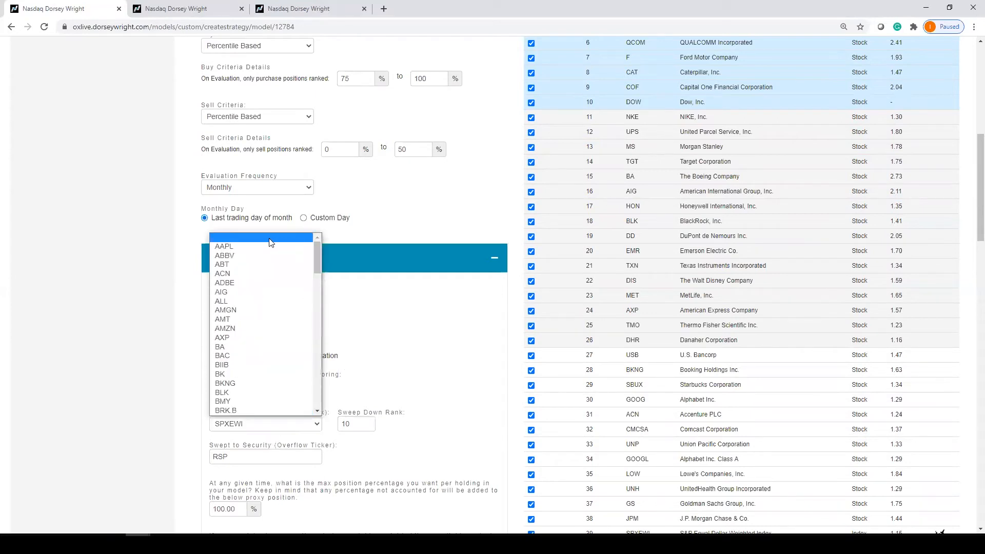
{"action": "left_click", "coordinate": [295, 237]}
{"action": "key", "text": "Tab"}
{"action": "key", "text": "BackSpace"}
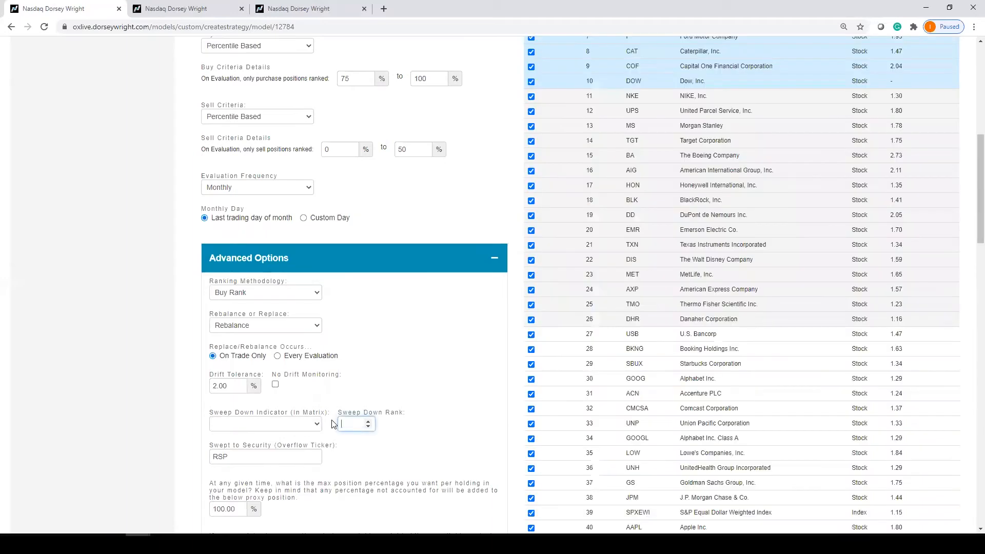
{"action": "key", "text": "Tab"}
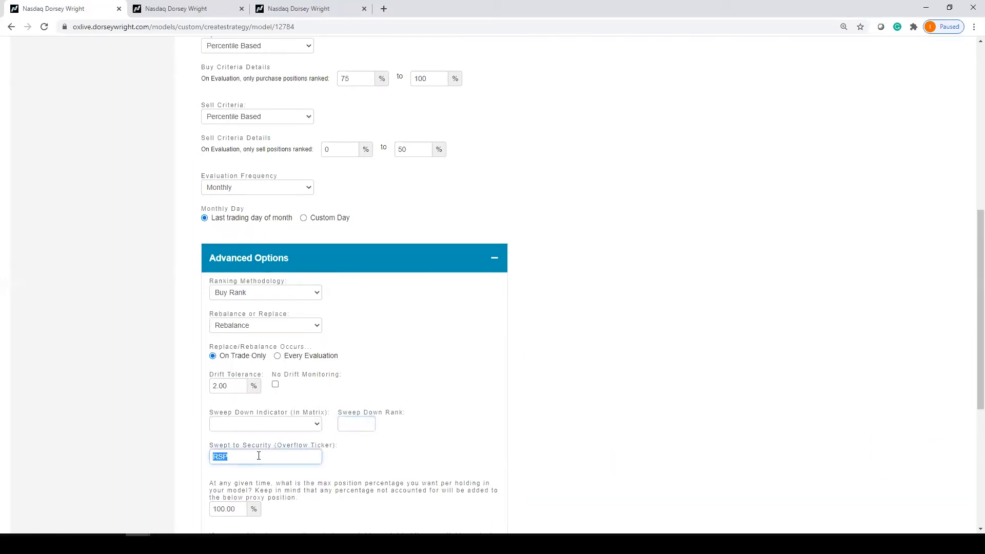
{"action": "key", "text": "BackSpace"}
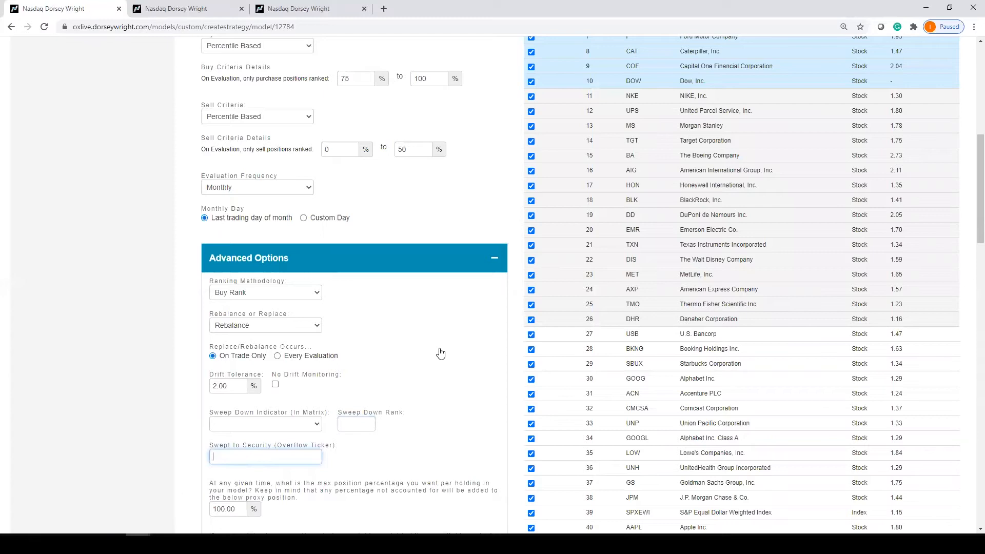
{"action": "left_click", "coordinate": [439, 352]}
Review the complete strategy setup, from the matrix and template choices to the maximum position percentage and proxy symbol.
{"action": "scroll", "coordinate": [441, 352], "scroll_direction": "down", "scroll_amount": 2}
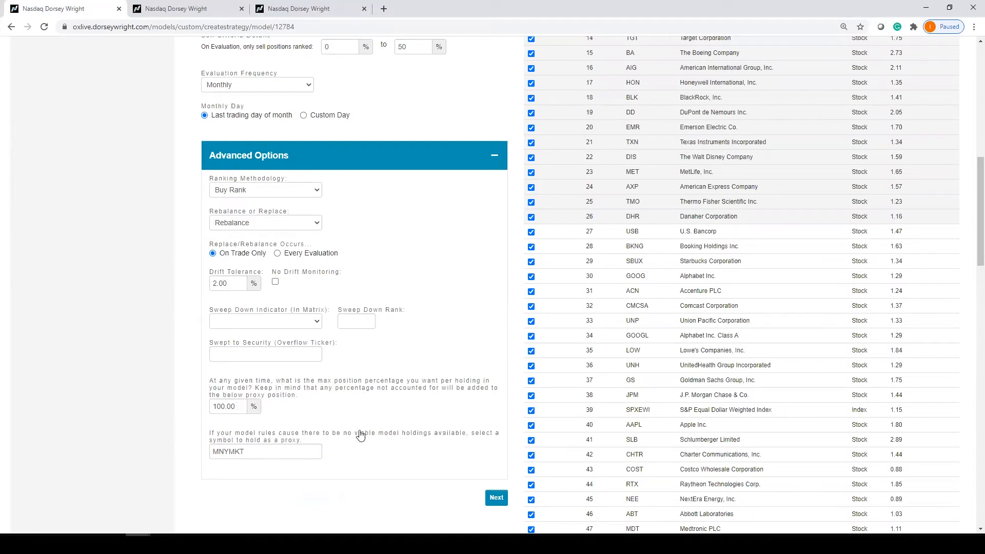
{"action": "scroll", "coordinate": [361, 435], "scroll_direction": "up", "scroll_amount": 3}
{"action": "scroll", "coordinate": [359, 436], "scroll_direction": "down", "scroll_amount": 3}
{"action": "scroll", "coordinate": [415, 306], "scroll_direction": "up", "scroll_amount": 1}
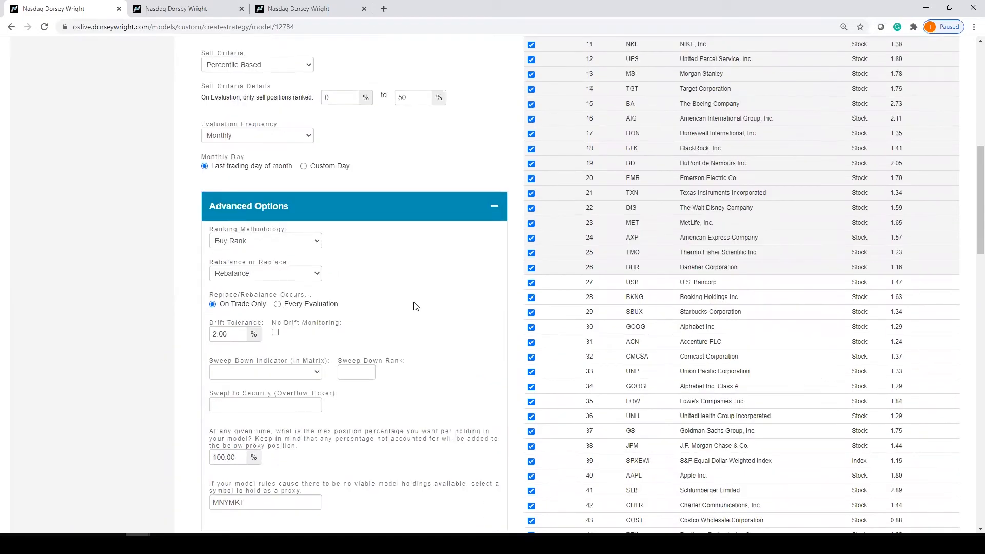
{"action": "scroll", "coordinate": [415, 304], "scroll_direction": "up", "scroll_amount": 5}
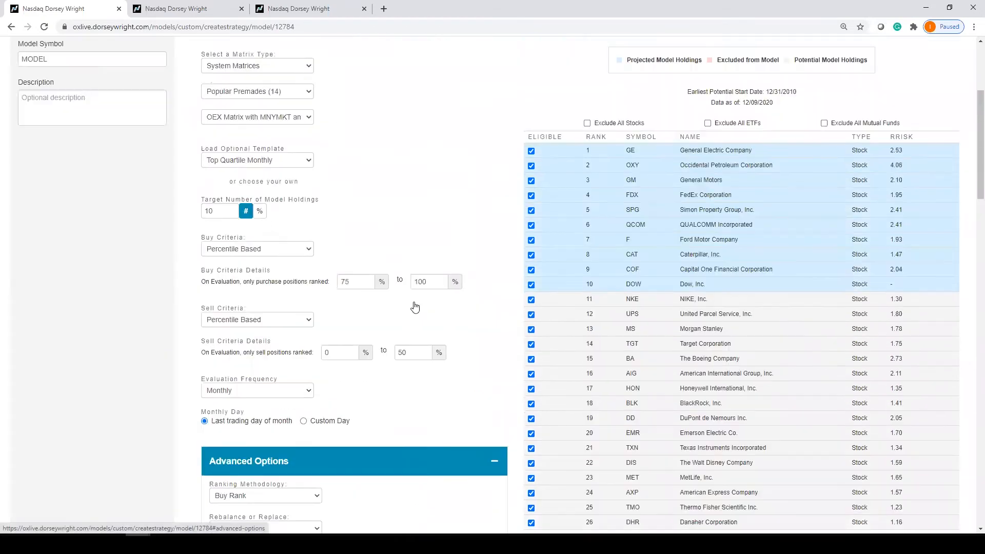
{"action": "scroll", "coordinate": [480, 369], "scroll_direction": "down", "scroll_amount": 3}
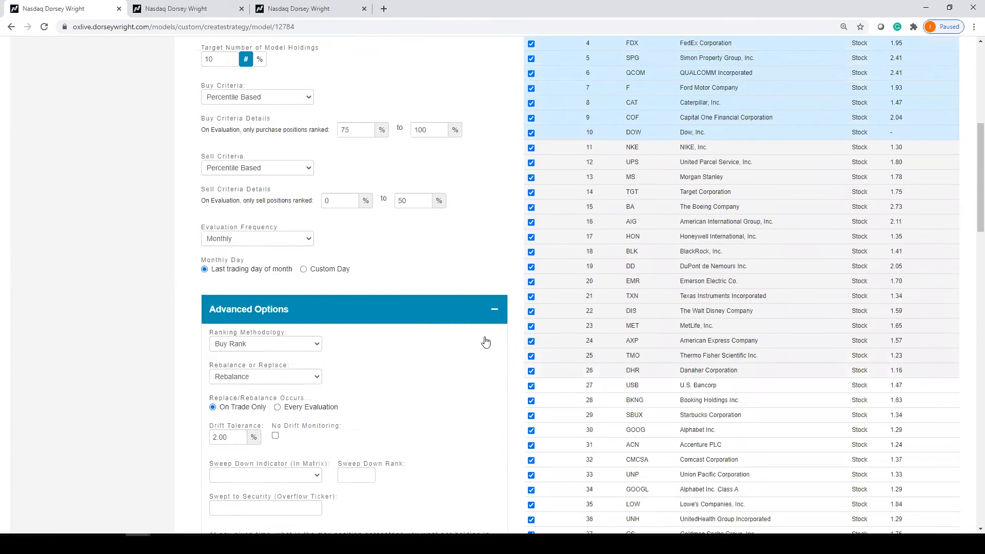
{"action": "scroll", "coordinate": [483, 334], "scroll_direction": "up", "scroll_amount": 2}
{"action": "scroll", "coordinate": [481, 324], "scroll_direction": "up", "scroll_amount": 1}
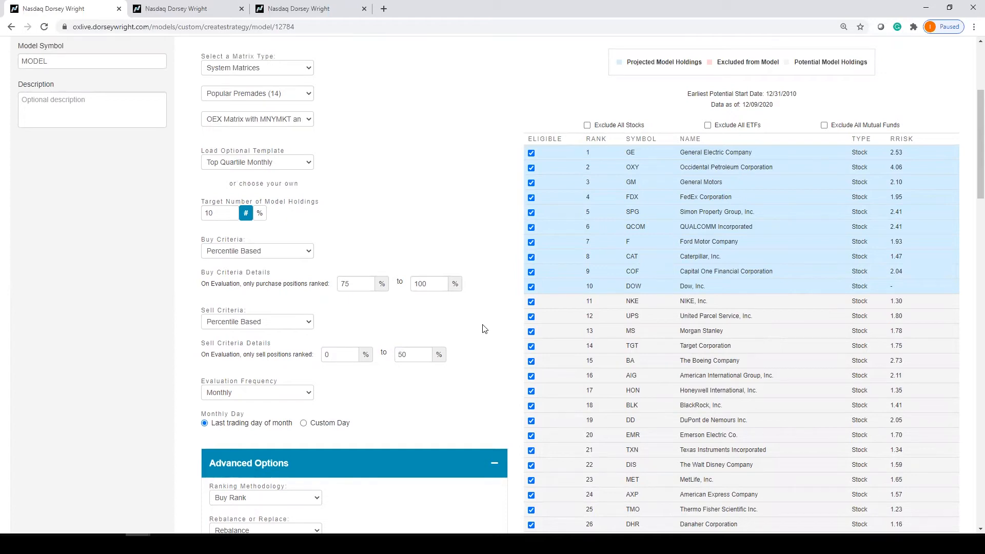
Proceed from the strategy settings to the model's Overlay stage and look over its selection and filter criteria.
{"action": "scroll", "coordinate": [482, 328], "scroll_direction": "down", "scroll_amount": 7}
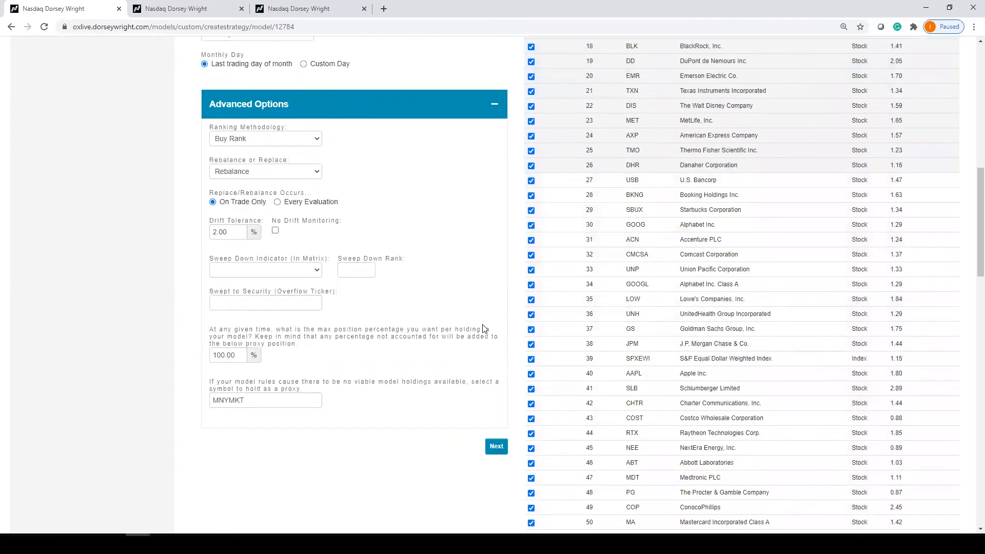
{"action": "left_click", "coordinate": [501, 454]}
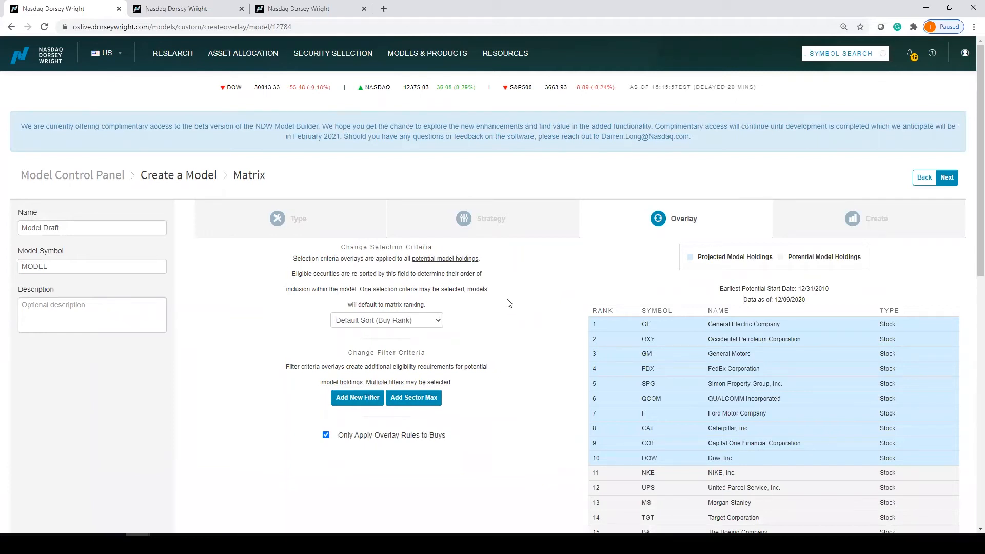
{"action": "scroll", "coordinate": [508, 303], "scroll_direction": "down", "scroll_amount": 5}
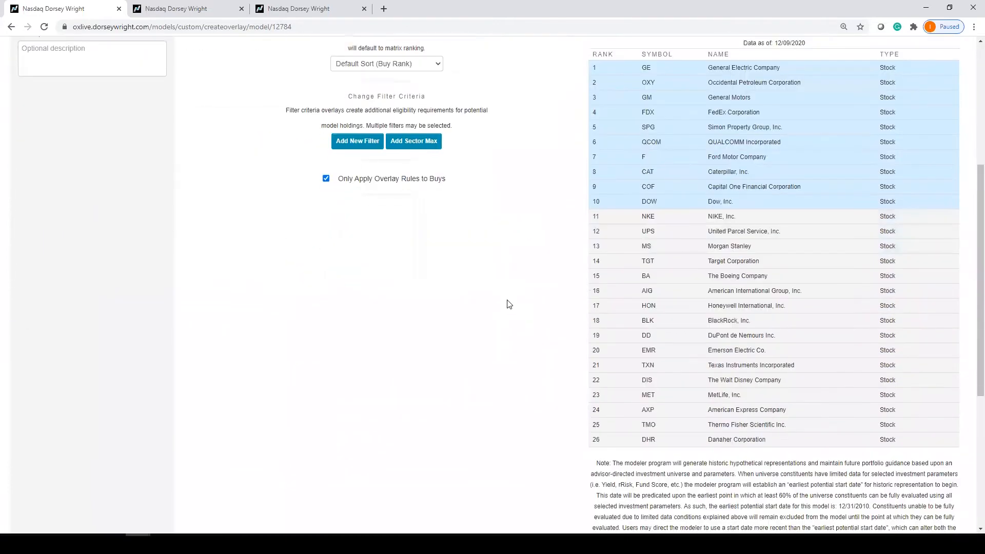
Try re-sorting the potential model holdings by Volatility (3yr Std. Dev), least to greatest, and examine the volatility values.
{"action": "scroll", "coordinate": [508, 304], "scroll_direction": "up", "scroll_amount": 1}
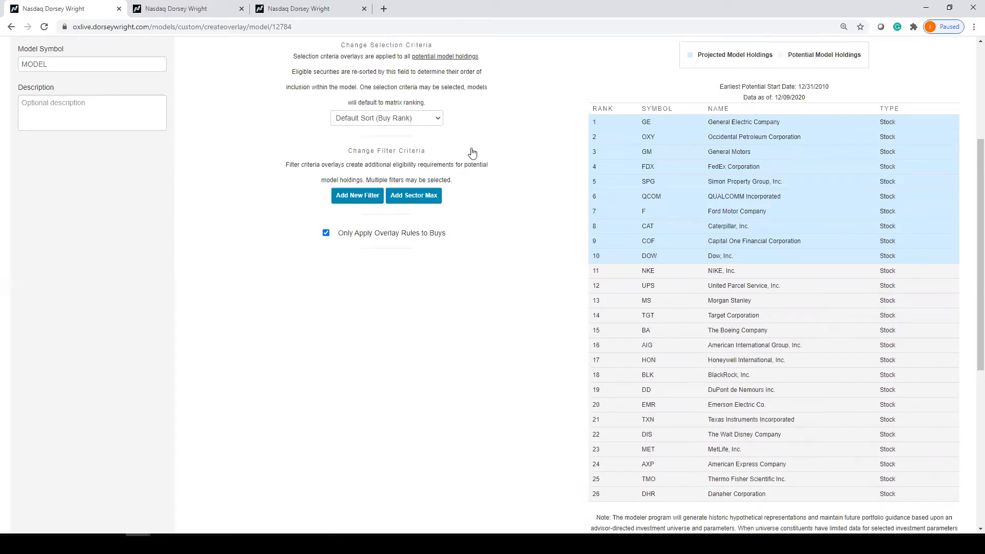
{"action": "scroll", "coordinate": [469, 154], "scroll_direction": "up", "scroll_amount": 2}
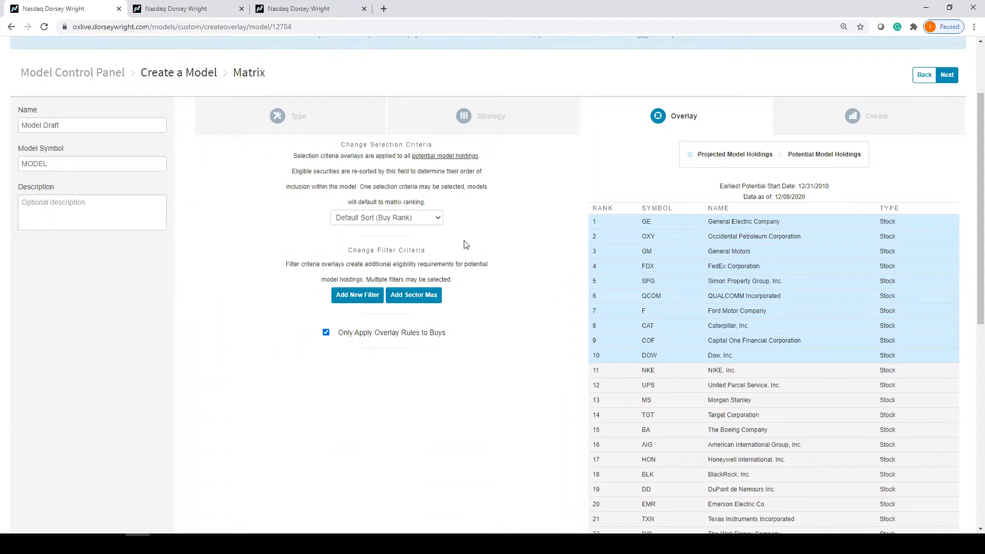
{"action": "scroll", "coordinate": [696, 416], "scroll_direction": "down", "scroll_amount": 2}
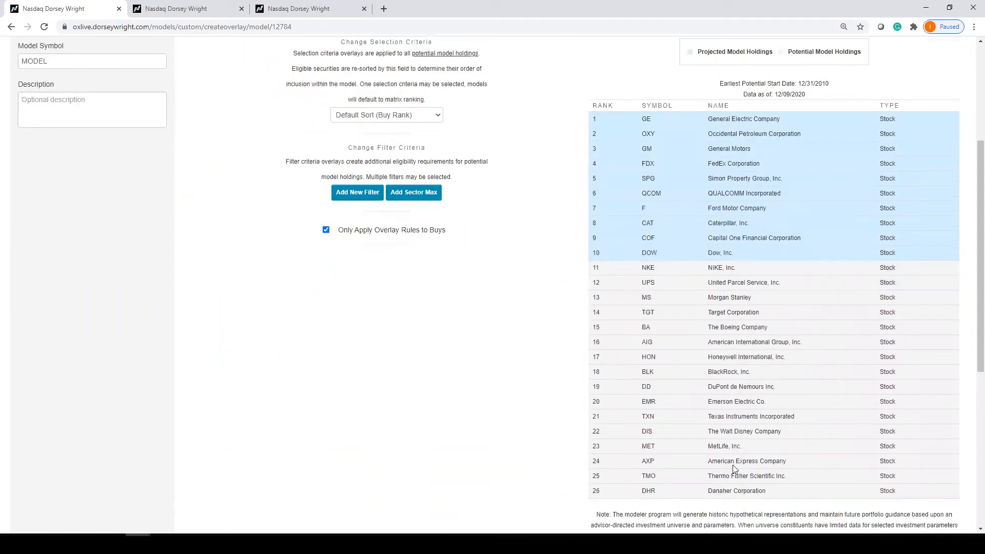
{"action": "scroll", "coordinate": [686, 344], "scroll_direction": "up", "scroll_amount": 2}
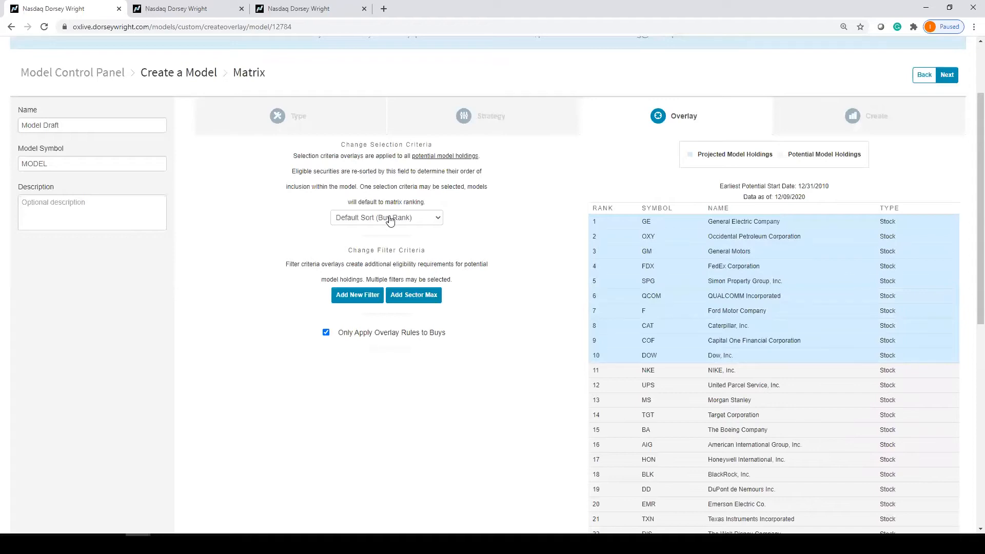
{"action": "left_click", "coordinate": [390, 220]}
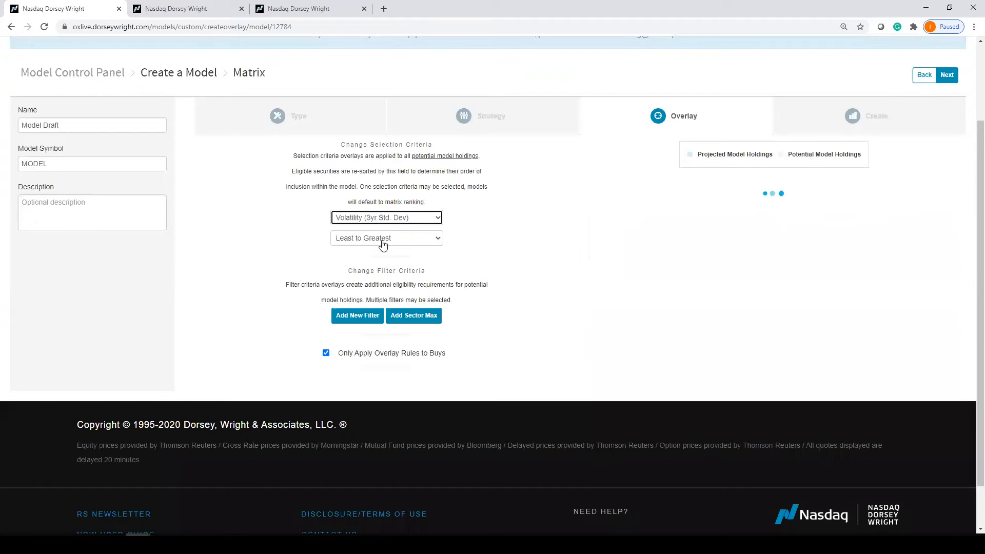
{"action": "left_click", "coordinate": [383, 239]}
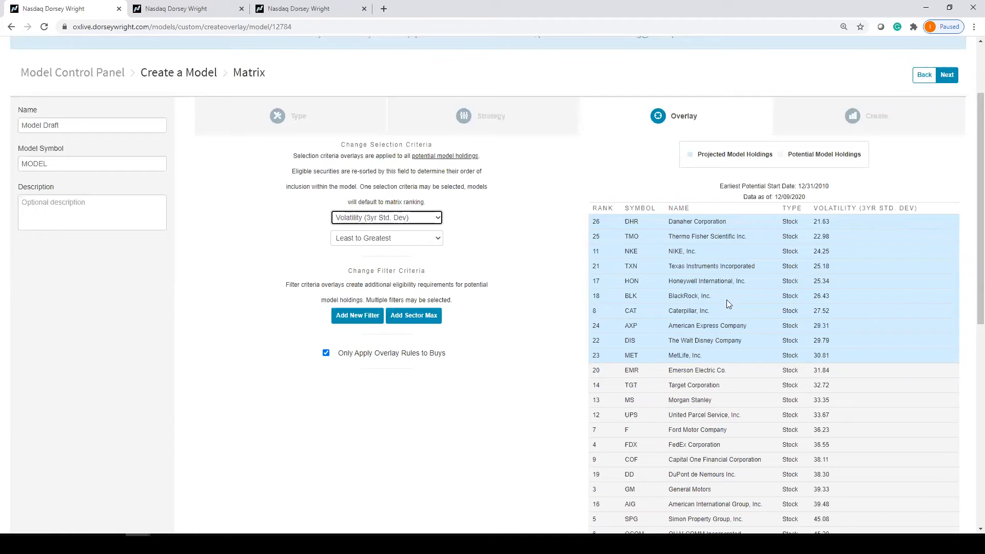
{"action": "mouse_move", "coordinate": [817, 262]}
{"action": "mouse_move", "coordinate": [817, 236]}
Try Div Yield as the selection criterion and return to Default Sort (Buy Rank).
{"action": "left_click", "coordinate": [400, 219]}
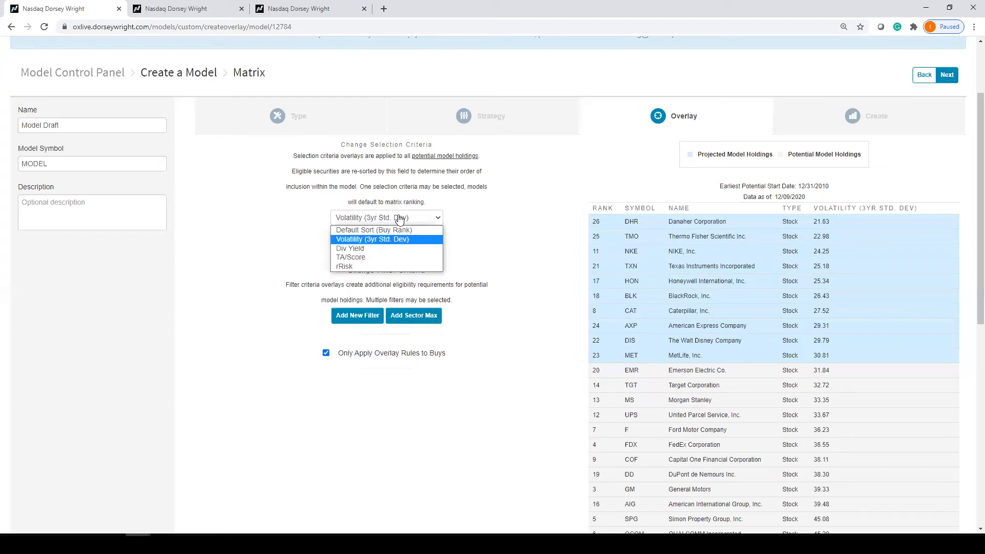
{"action": "left_click", "coordinate": [391, 249]}
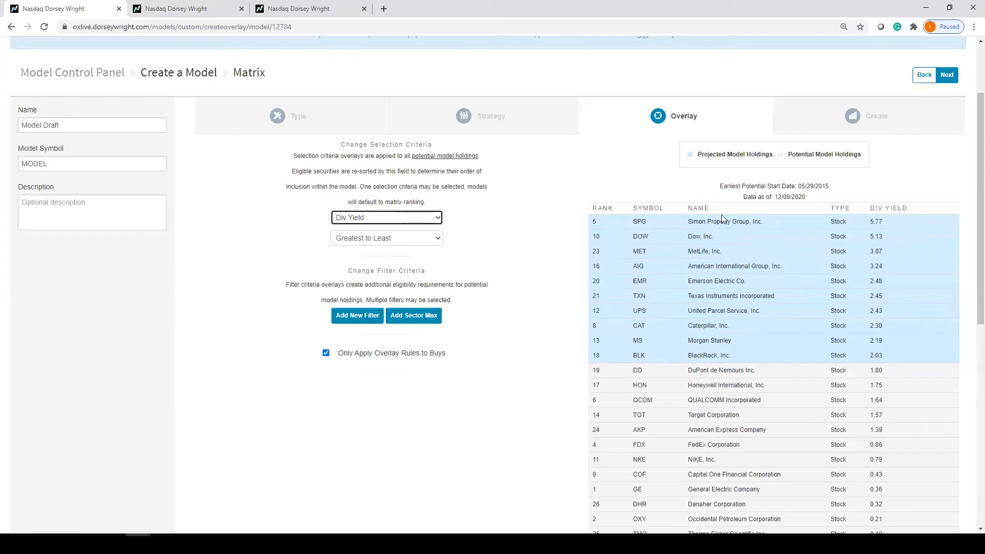
{"action": "left_click", "coordinate": [418, 218]}
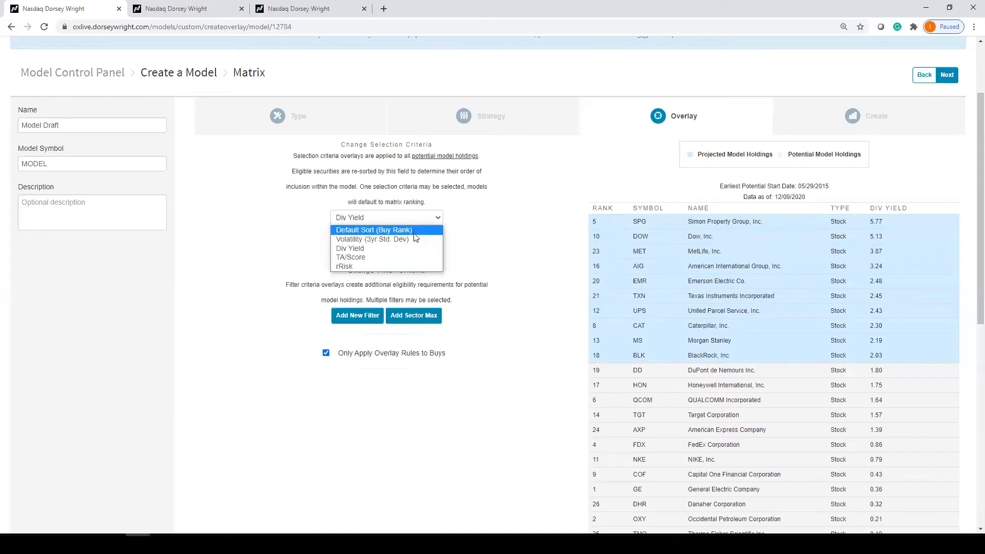
{"action": "left_click", "coordinate": [413, 232]}
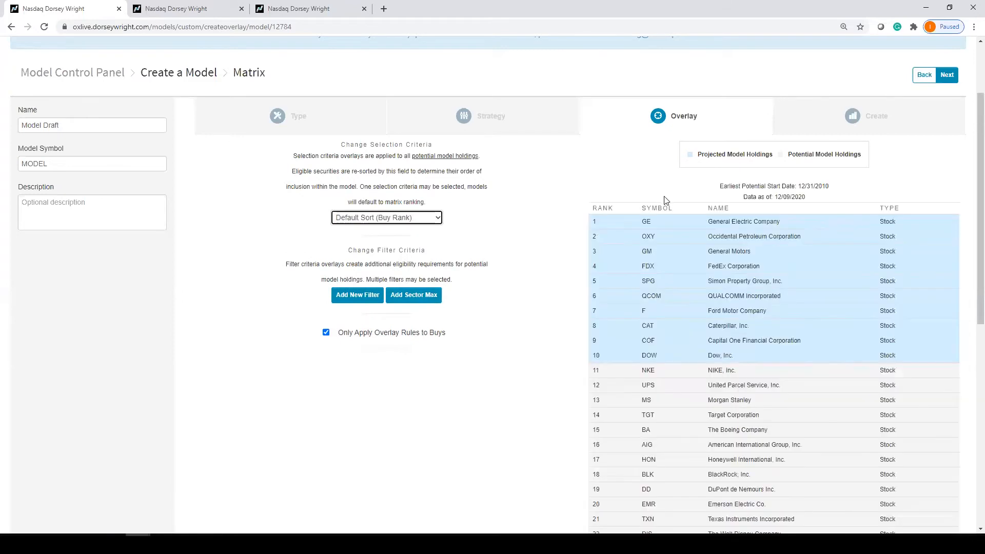
Compare the earliest potential start date under Default Sort (Buy Rank) and Div Yield, ending on the default sort.
{"action": "left_click", "coordinate": [718, 186]}
{"action": "left_click_drag", "start_coordinate": [732, 186], "coordinate": [831, 191]}
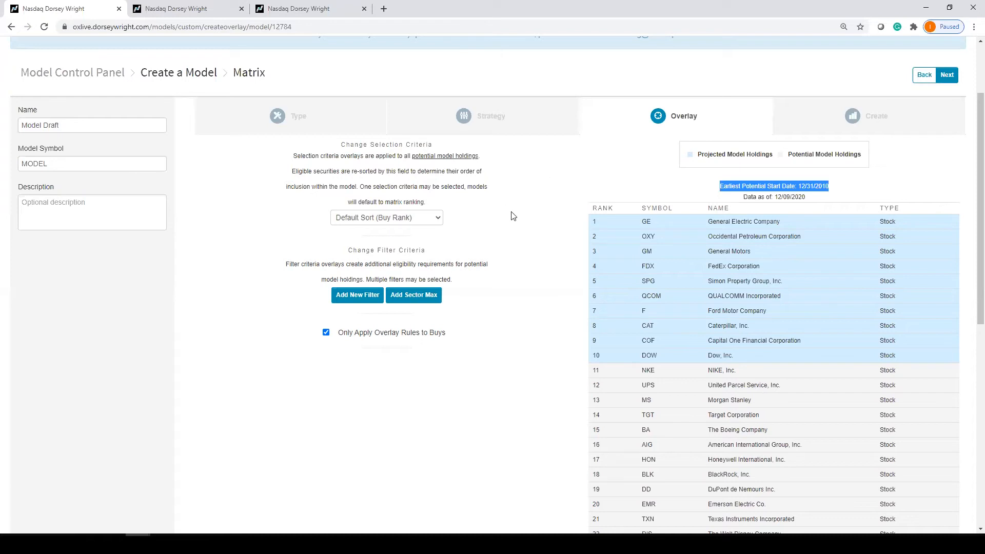
{"action": "left_click", "coordinate": [398, 221]}
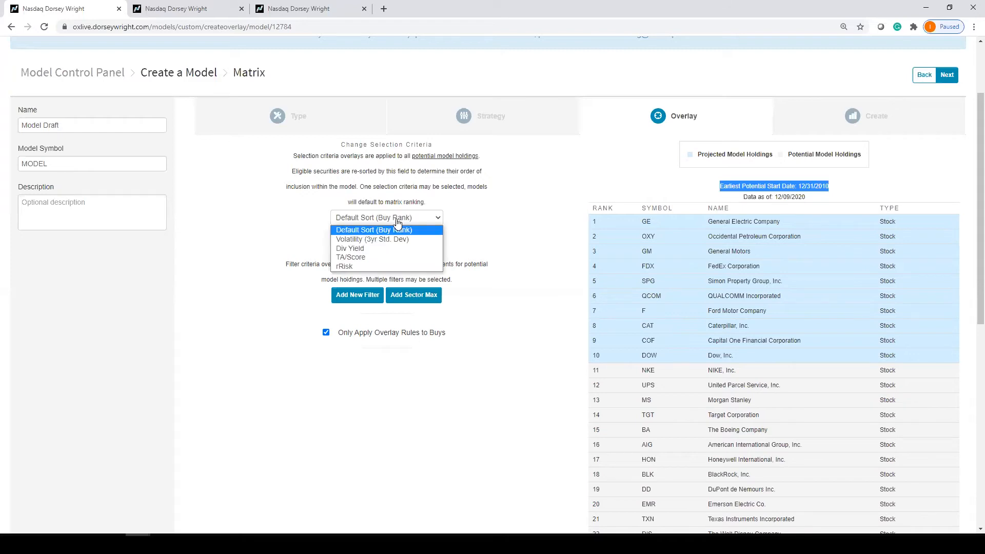
{"action": "left_click", "coordinate": [385, 248]}
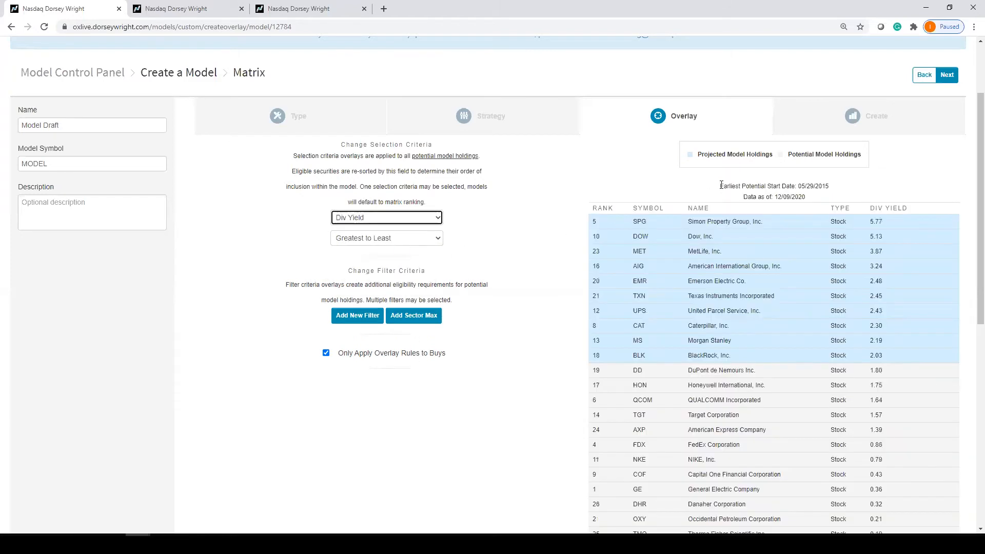
{"action": "left_click_drag", "start_coordinate": [718, 187], "coordinate": [851, 190]}
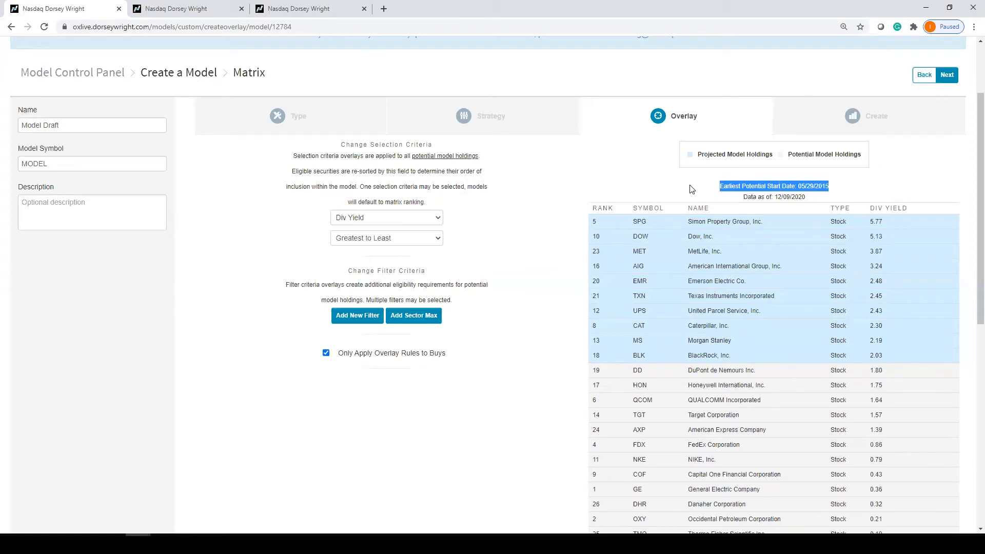
{"action": "left_click", "coordinate": [404, 217]}
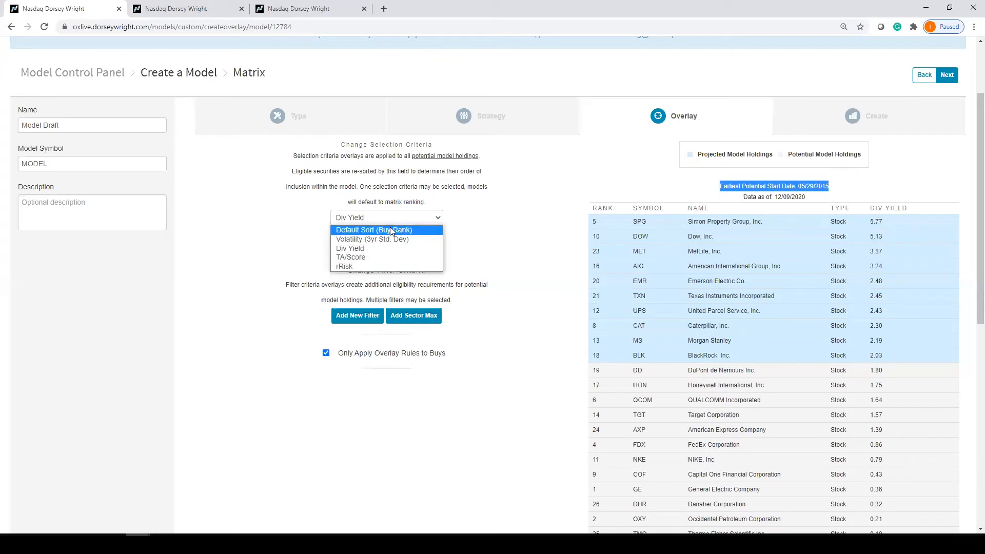
{"action": "left_click", "coordinate": [390, 230]}
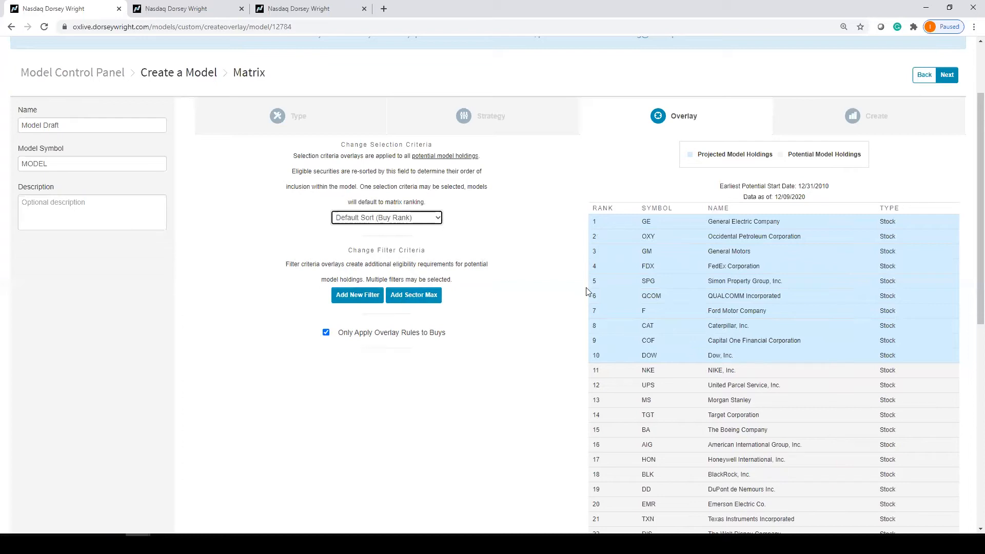
Try a sector maximum of less than 20% for all sectors and remove it after checking the projected holdings.
{"action": "left_click", "coordinate": [418, 299]}
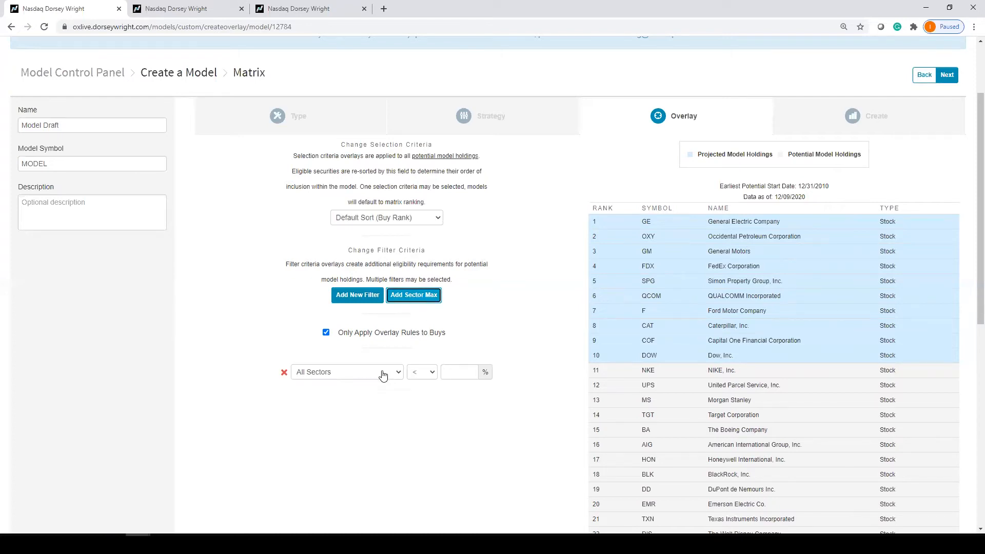
{"action": "left_click", "coordinate": [454, 374]}
{"action": "type", "text": "20"}
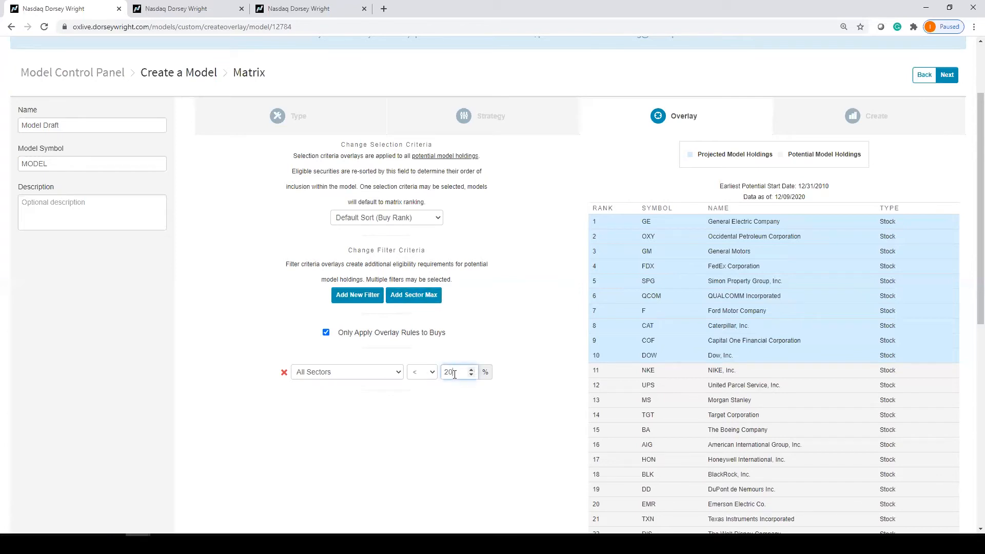
{"action": "left_click", "coordinate": [521, 292]}
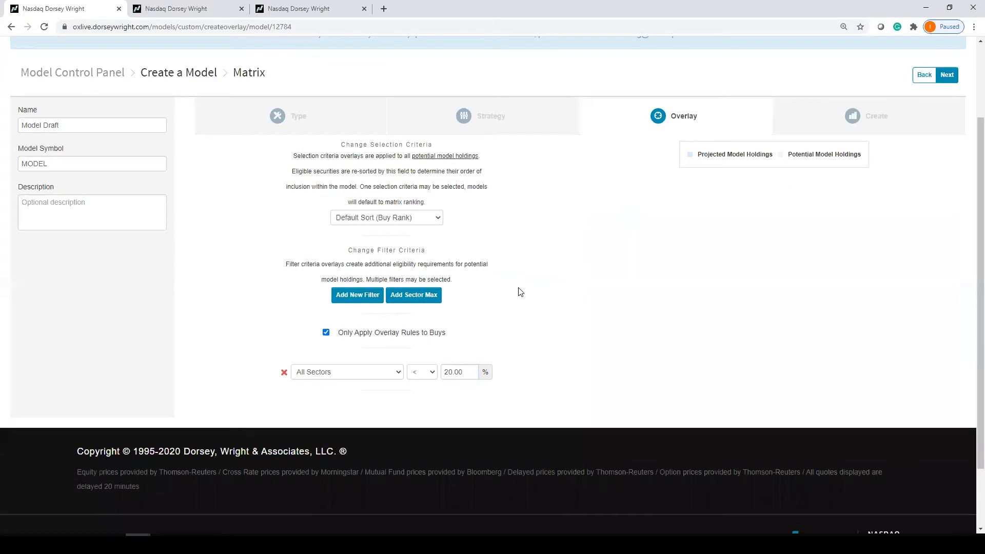
{"action": "scroll", "coordinate": [671, 293], "scroll_direction": "down", "scroll_amount": 5}
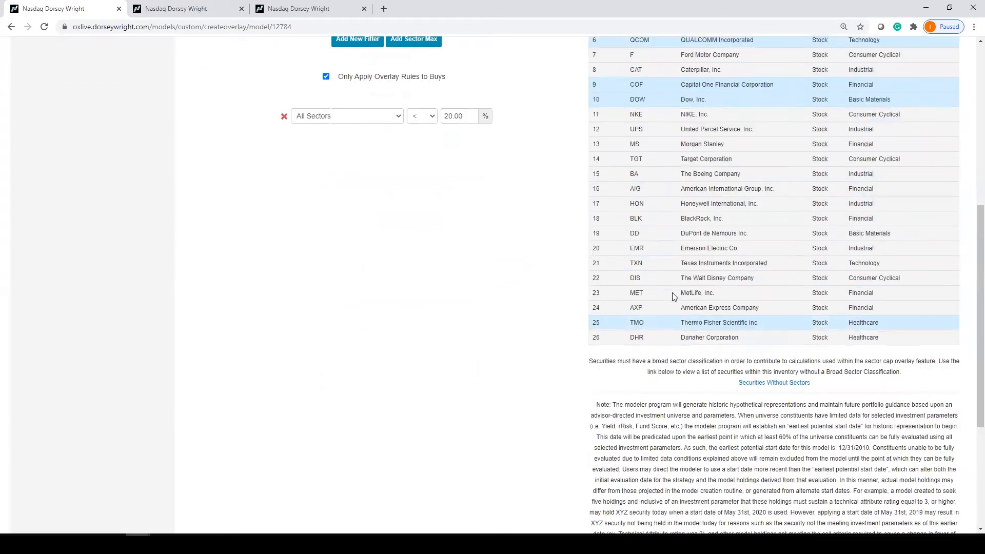
{"action": "scroll", "coordinate": [671, 293], "scroll_direction": "up", "scroll_amount": 4}
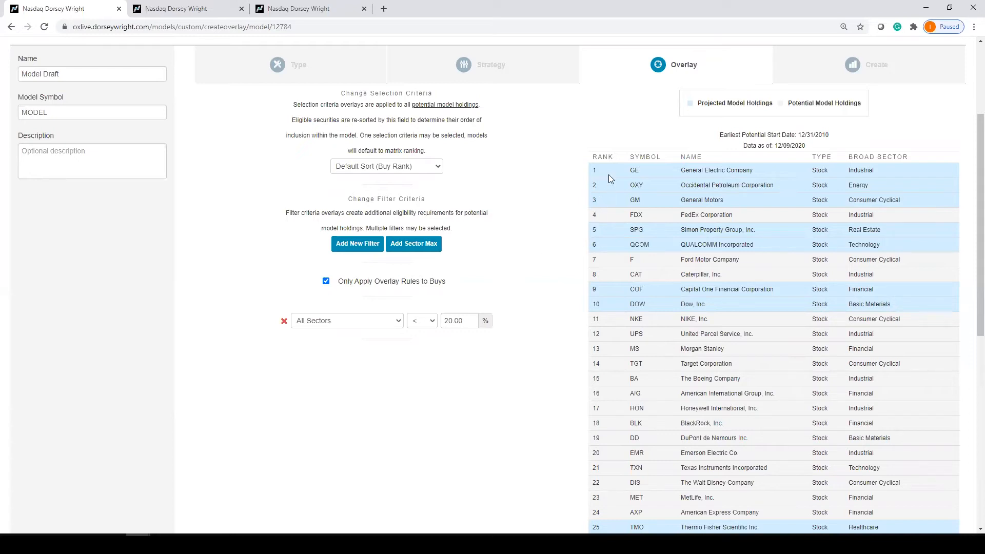
{"action": "scroll", "coordinate": [615, 208], "scroll_direction": "down", "scroll_amount": 1}
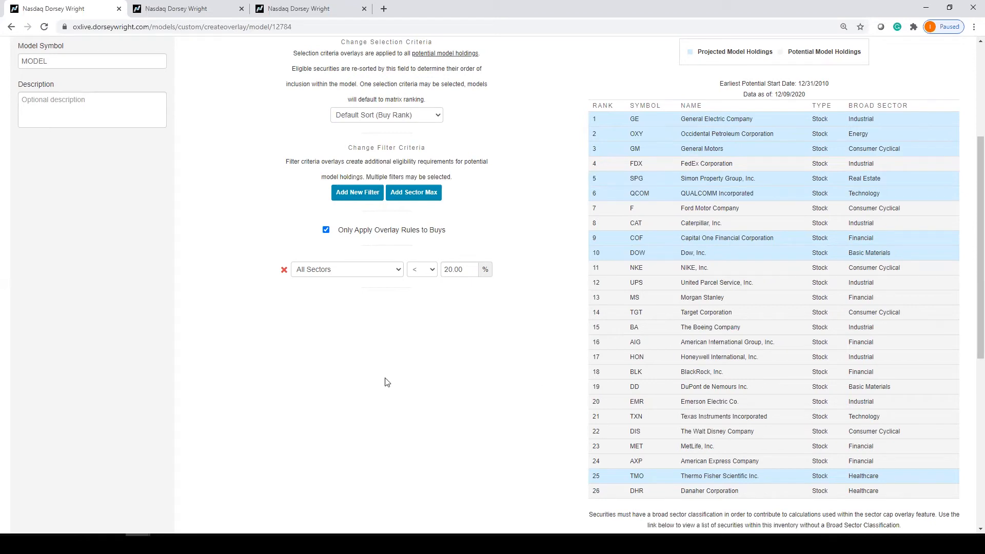
{"action": "left_click", "coordinate": [283, 270]}
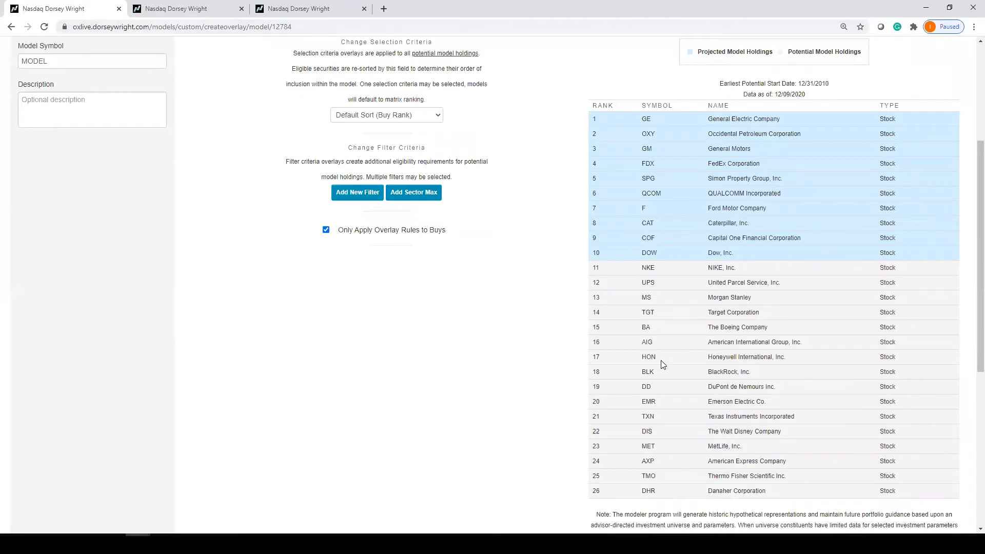
Add a filter requiring potential holdings to have a TA/Score greater than or equal to 3.
{"action": "left_click", "coordinate": [349, 194]}
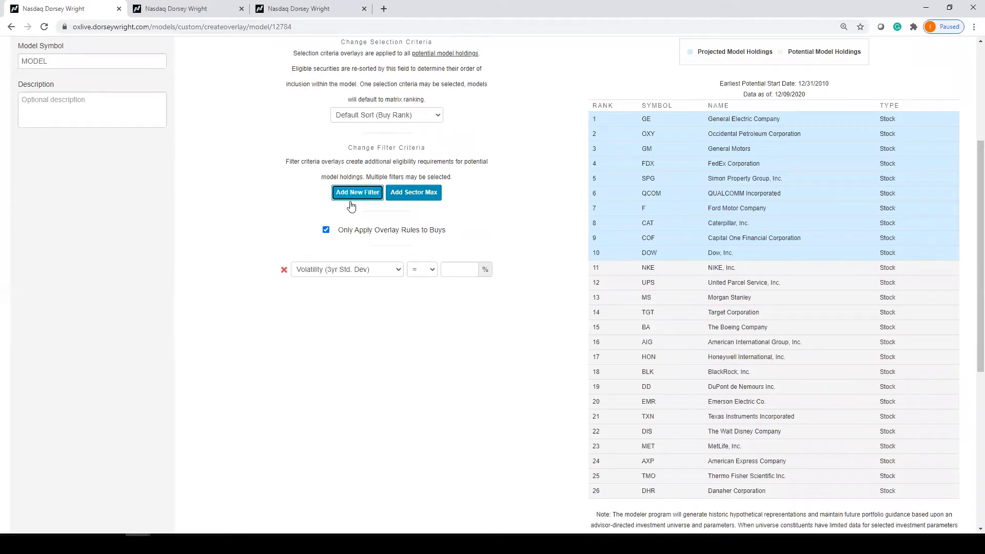
{"action": "left_click", "coordinate": [342, 273]}
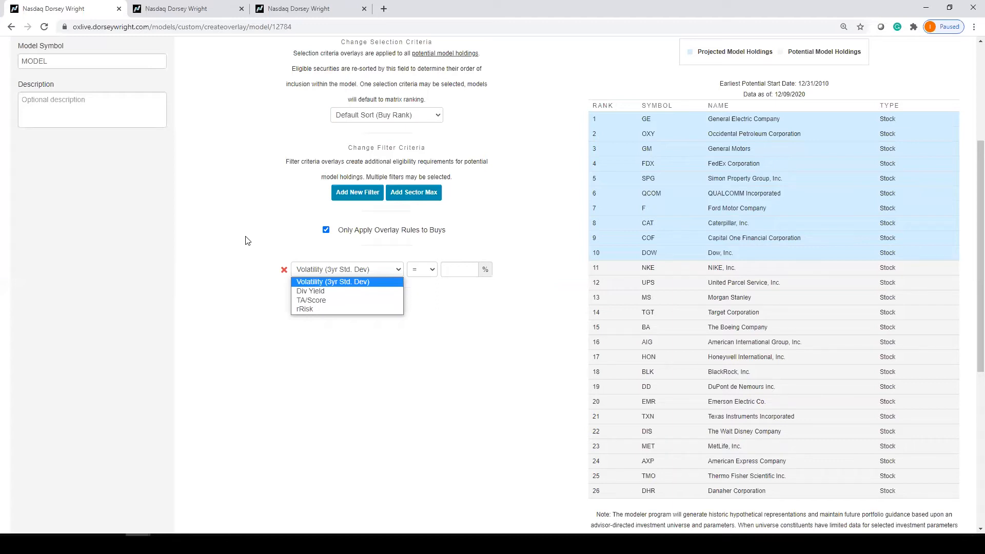
{"action": "left_click", "coordinate": [322, 299]}
{"action": "left_click", "coordinate": [428, 270]}
{"action": "left_click", "coordinate": [427, 300]}
{"action": "left_click", "coordinate": [454, 269]}
{"action": "type", "text": "3"}
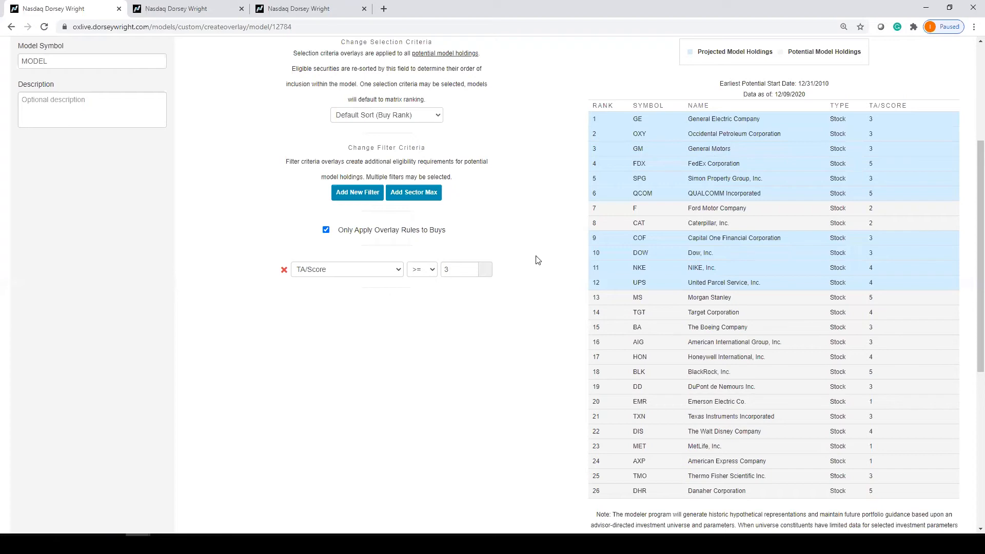
Proceed to the model's Create stage and review the summary of model rules and overlay rules.
{"action": "scroll", "coordinate": [537, 260], "scroll_direction": "up", "scroll_amount": 1}
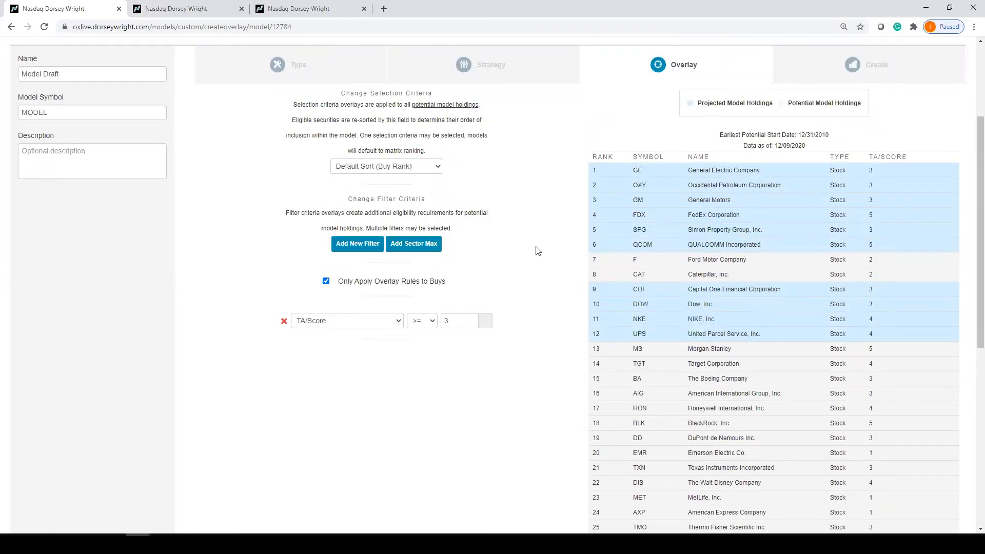
{"action": "scroll", "coordinate": [537, 260], "scroll_direction": "up", "scroll_amount": 2}
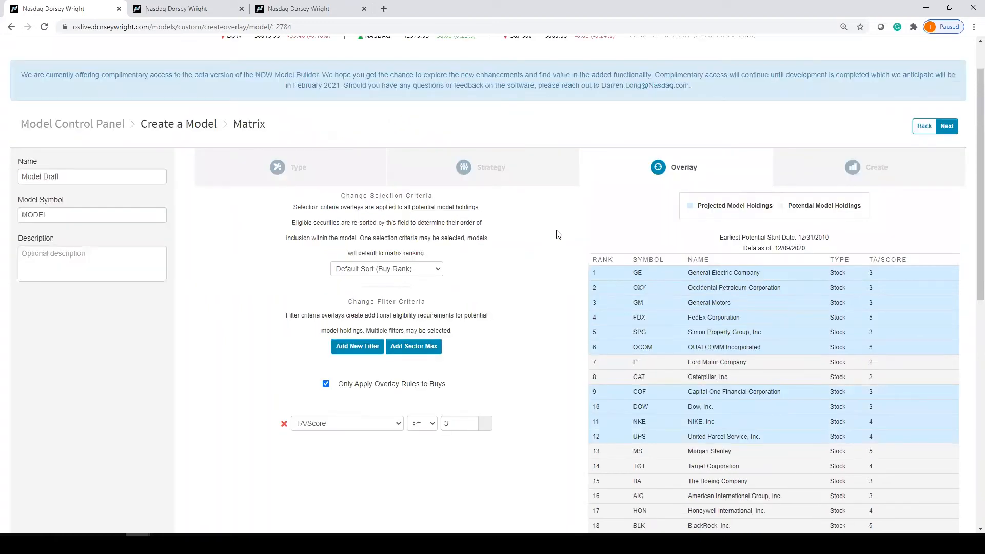
{"action": "left_click", "coordinate": [948, 129]}
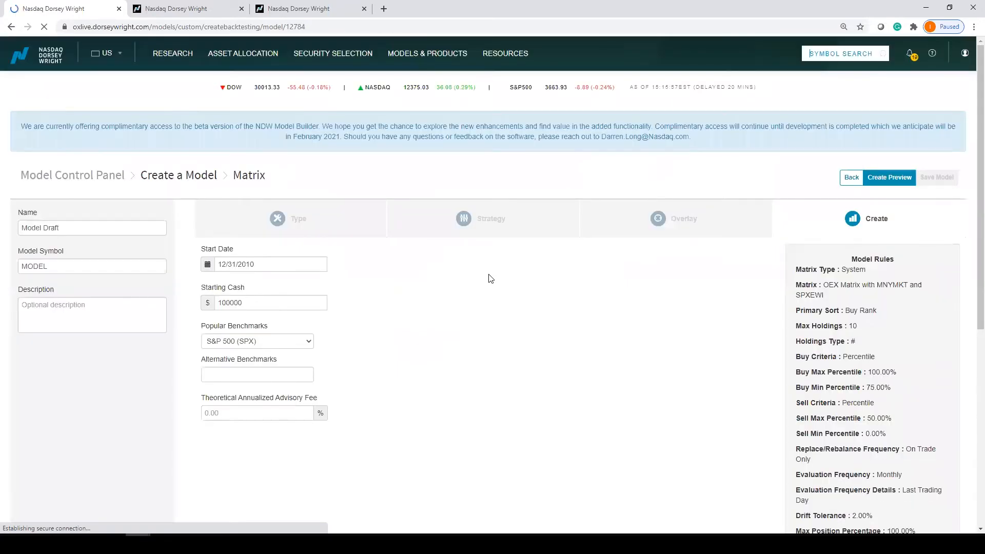
{"action": "scroll", "coordinate": [860, 267], "scroll_direction": "down", "scroll_amount": 1}
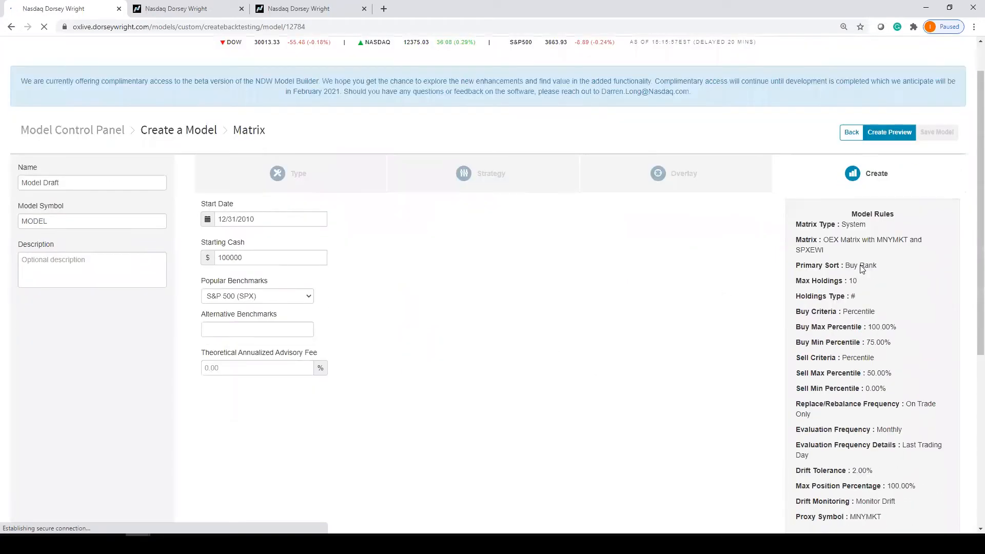
{"action": "scroll", "coordinate": [855, 210], "scroll_direction": "down", "scroll_amount": 2}
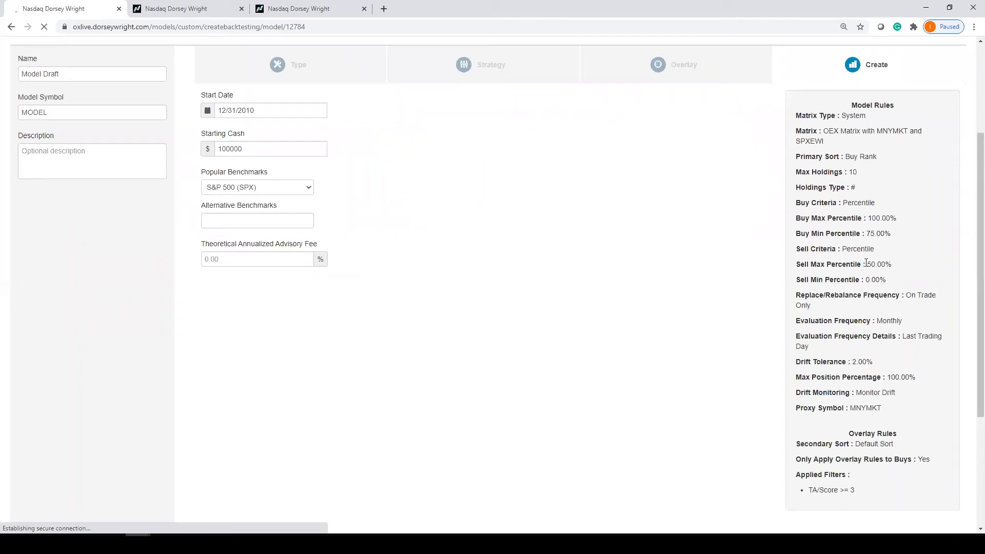
{"action": "scroll", "coordinate": [682, 257], "scroll_direction": "up", "scroll_amount": 2}
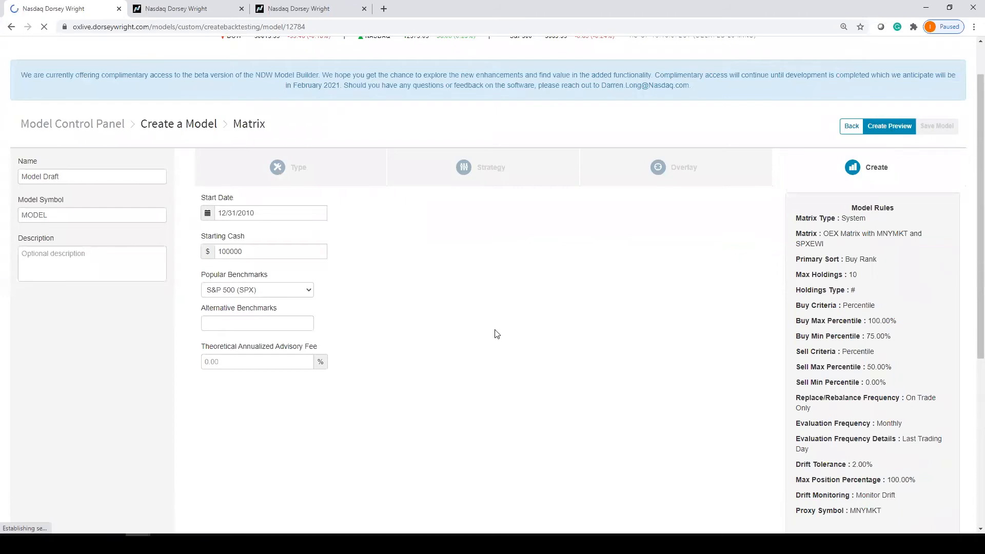
{"action": "scroll", "coordinate": [497, 333], "scroll_direction": "down", "scroll_amount": 1}
{"action": "scroll", "coordinate": [523, 242], "scroll_direction": "down", "scroll_amount": 2}
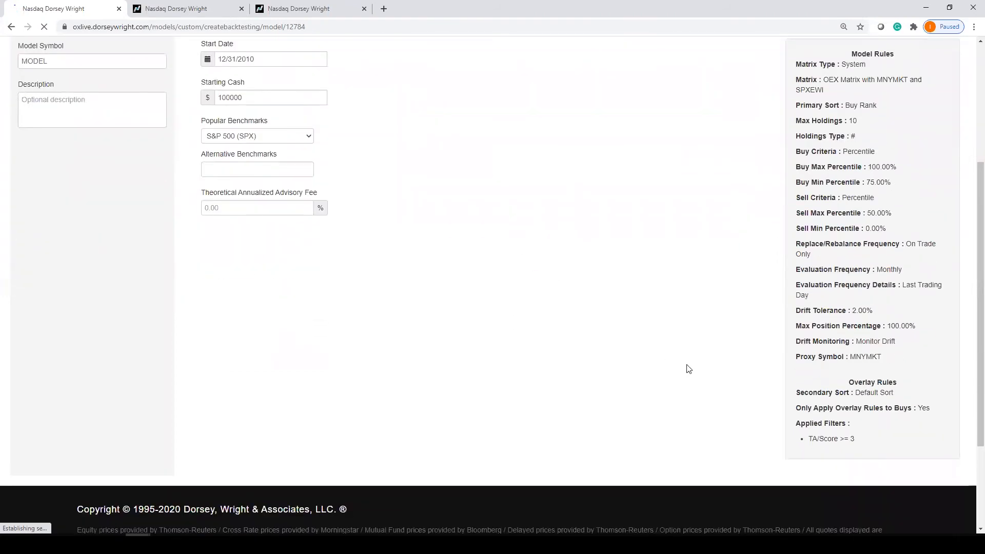
{"action": "scroll", "coordinate": [667, 308], "scroll_direction": "up", "scroll_amount": 1}
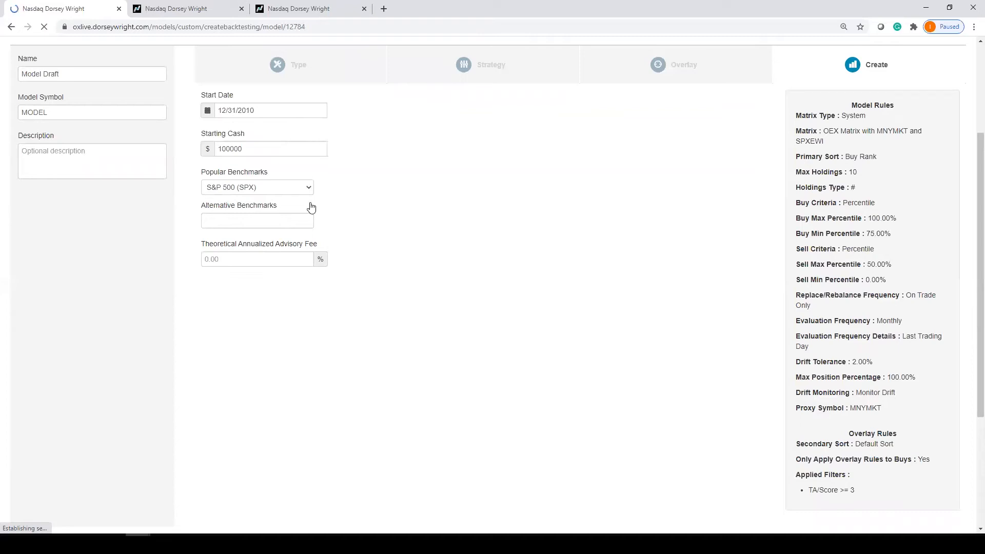
Look through the popular benchmark choices, from the price return and total return groups to My Models, leaving the selection as is.
{"action": "left_click", "coordinate": [271, 189]}
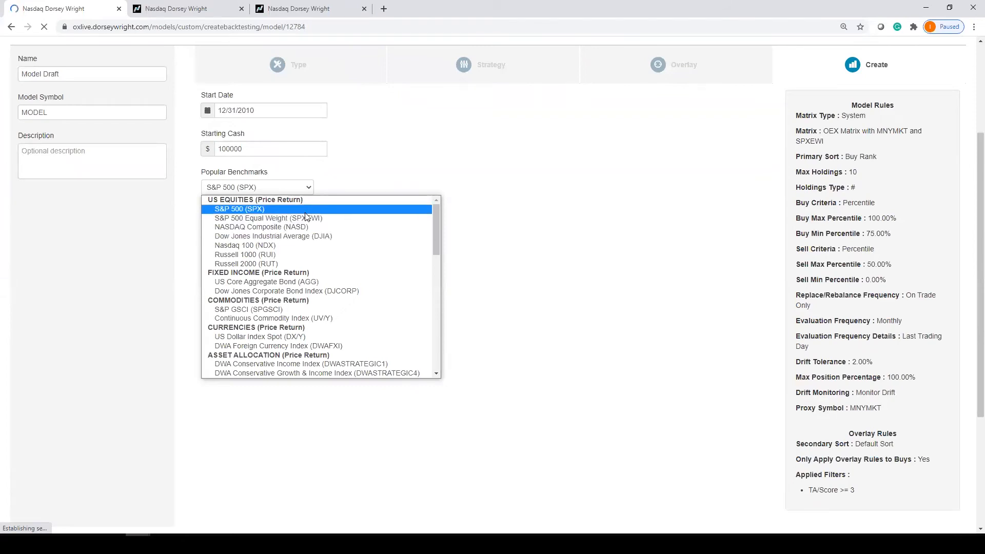
{"action": "scroll", "coordinate": [310, 246], "scroll_direction": "down", "scroll_amount": 5}
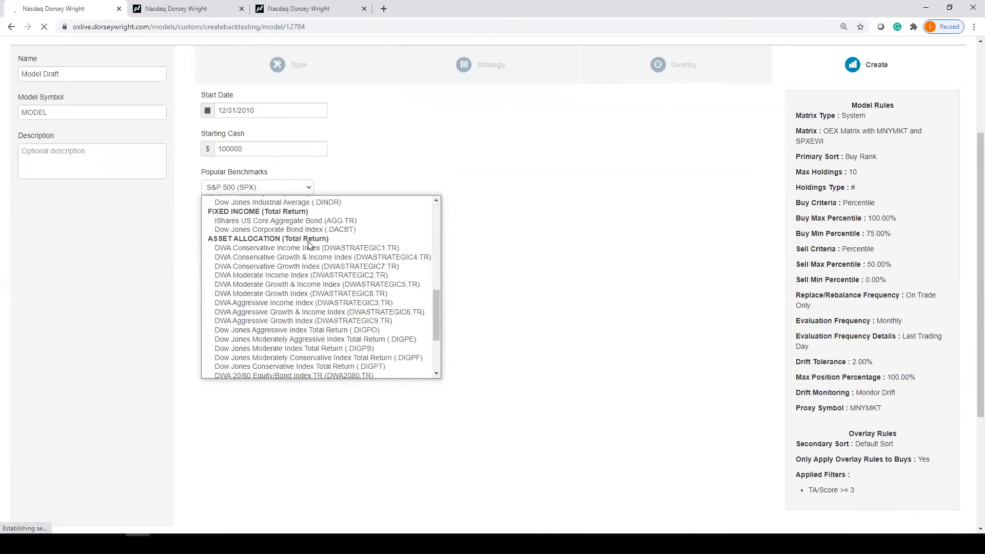
{"action": "scroll", "coordinate": [310, 246], "scroll_direction": "up", "scroll_amount": 2}
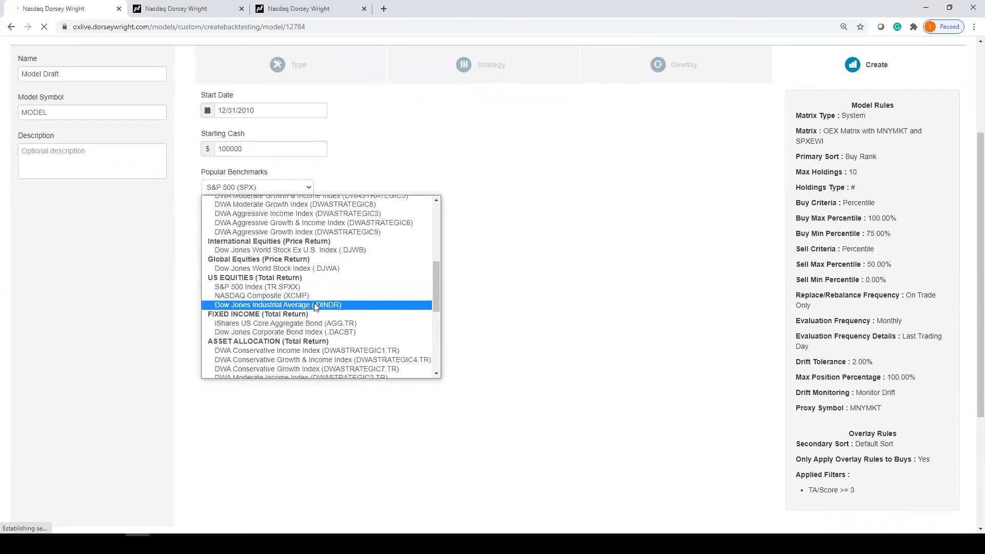
{"action": "scroll", "coordinate": [315, 306], "scroll_direction": "down", "scroll_amount": 5}
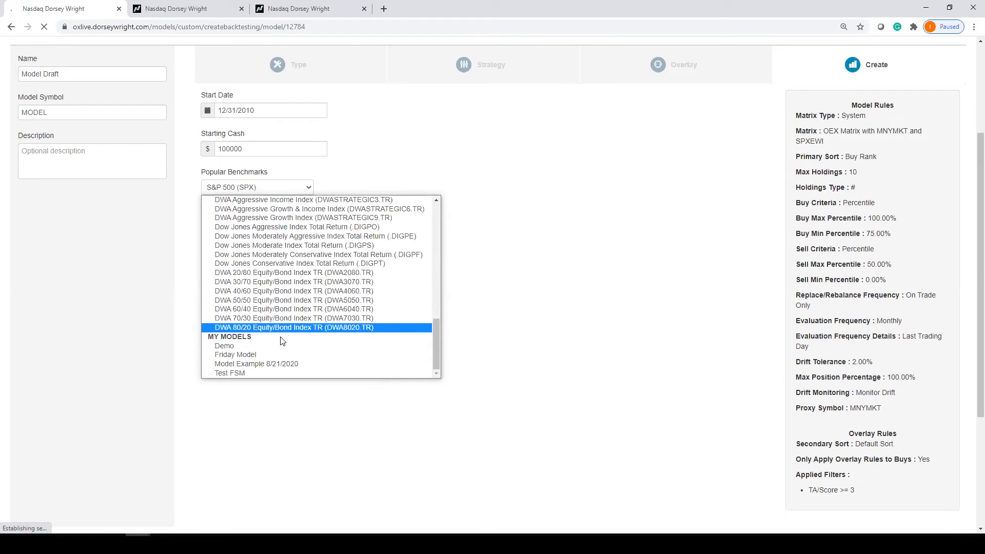
{"action": "scroll", "coordinate": [315, 308], "scroll_direction": "up", "scroll_amount": 8}
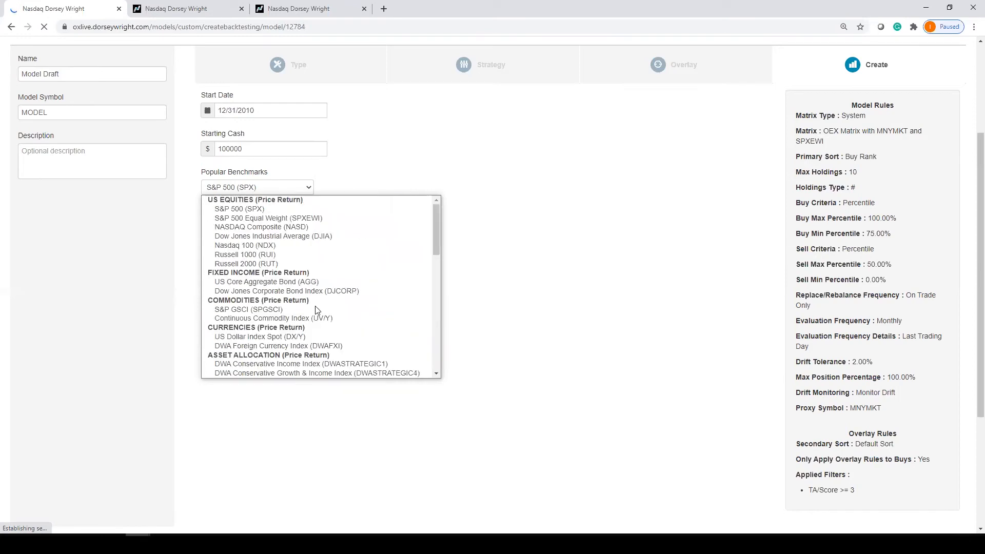
{"action": "left_click", "coordinate": [508, 129]}
Set OEX as the alternative benchmark for the backtest.
{"action": "left_click", "coordinate": [252, 220]}
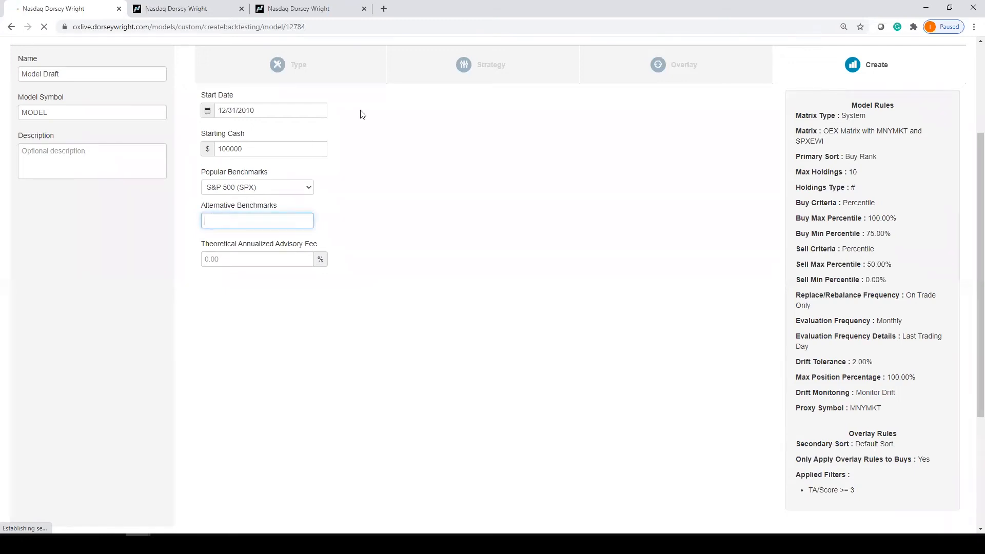
{"action": "type", "text": "OEX"}
{"action": "left_click", "coordinate": [516, 200]}
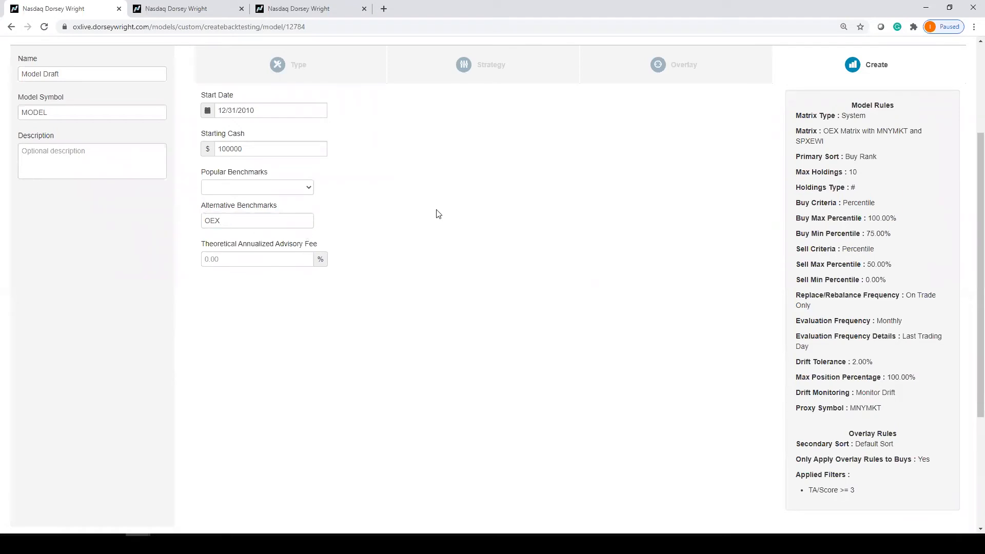
Name the model Virtual Model 1 and set its model symbol to TEST1.
{"action": "scroll", "coordinate": [439, 213], "scroll_direction": "up", "scroll_amount": 3}
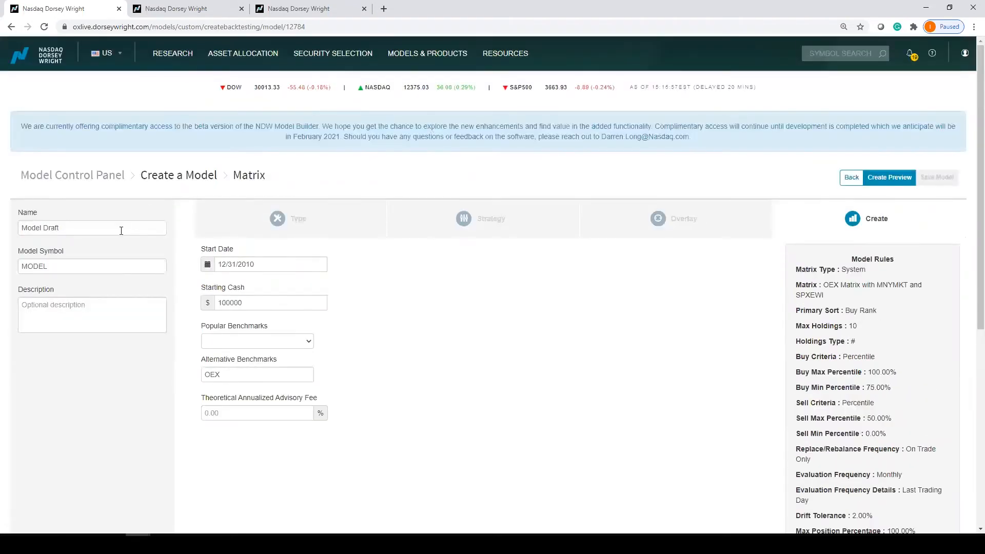
{"action": "triple_click", "coordinate": [60, 226]}
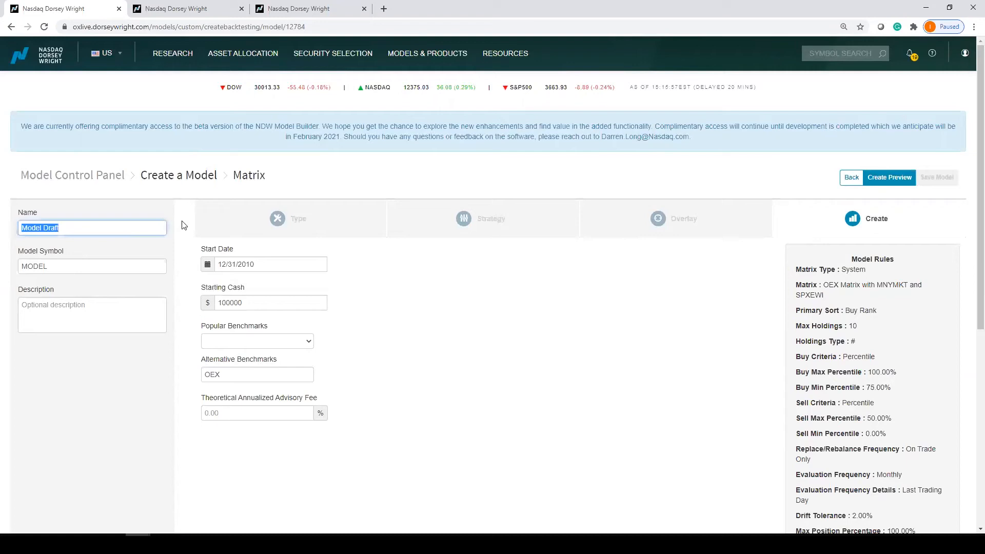
{"action": "type", "text": "Virtual Model 1"}
{"action": "left_click", "coordinate": [89, 267]}
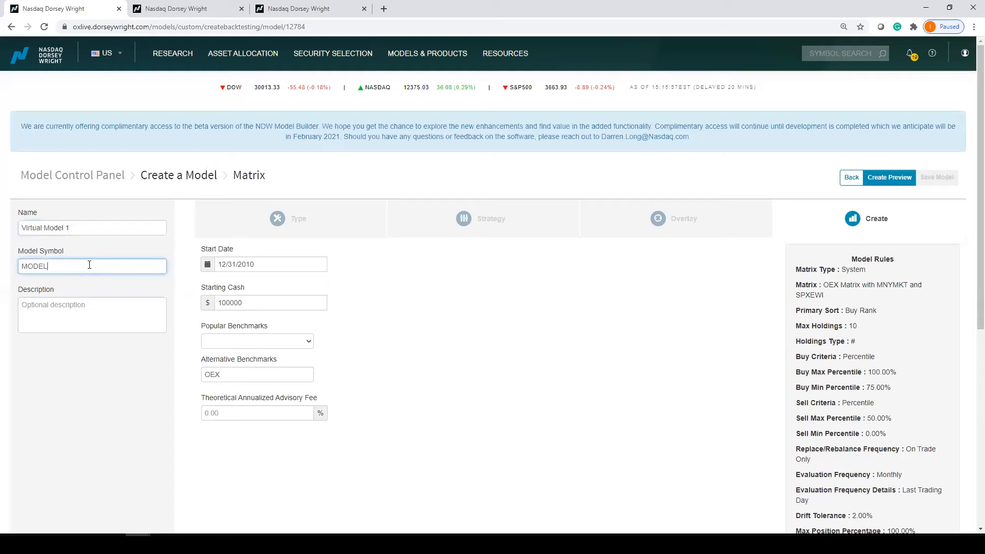
{"action": "key", "text": "ctrl+a"}
{"action": "type", "text": "Test"}
{"action": "type", "text": "EST1"}
{"action": "left_click", "coordinate": [120, 247]}
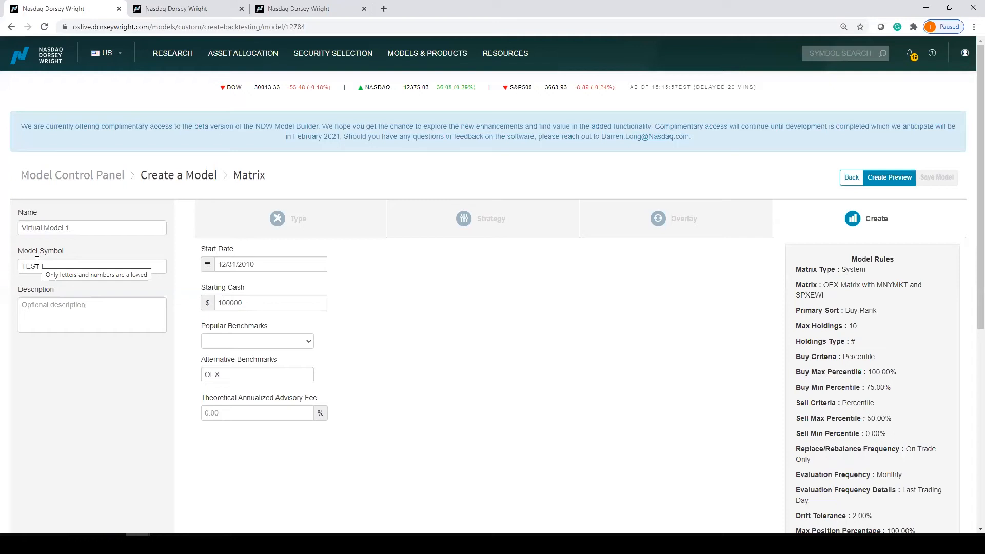
Describe the model as "Top 10 OEX, TA > = 3" and create its backtest preview.
{"action": "left_click", "coordinate": [72, 299]}
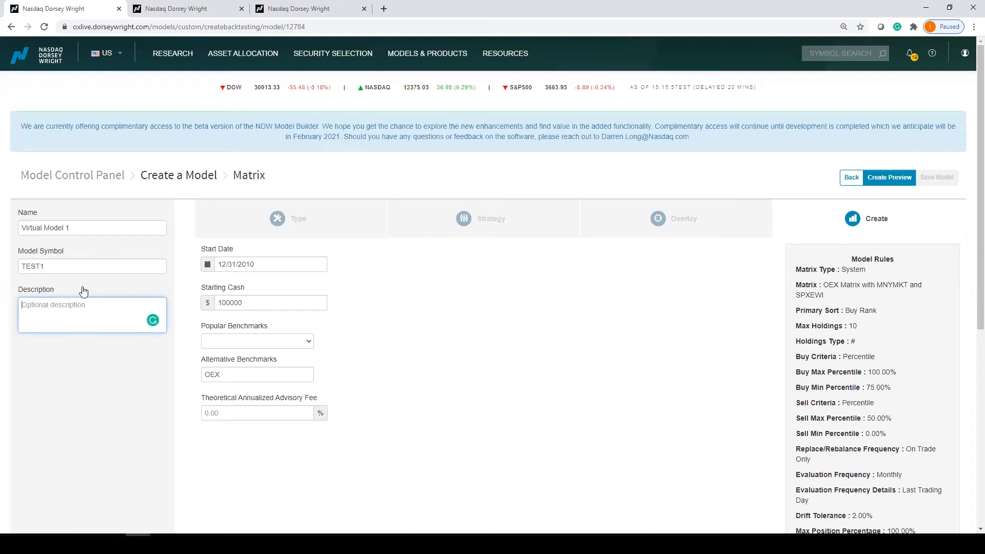
{"action": "type", "text": "Top 10 OEX"}
{"action": "key", "text": "BackSpace"}
{"action": "key", "text": "BackSpace"}
{"action": "type", "text": "EX, TA > = 3"}
{"action": "left_click", "coordinate": [889, 180]}
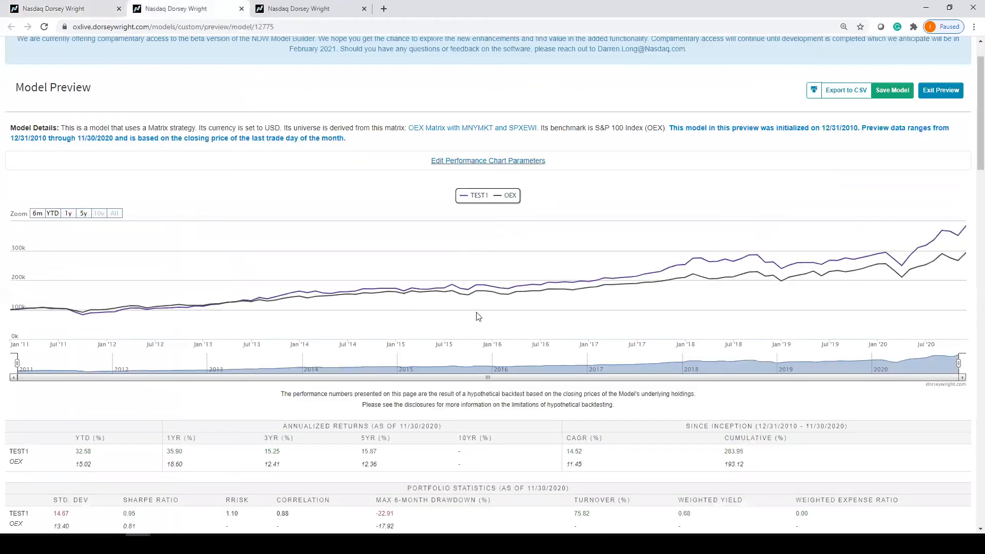
Review the preview's model details and the TEST1 versus OEX performance chart over its date range.
{"action": "scroll", "coordinate": [478, 316], "scroll_direction": "up", "scroll_amount": 1}
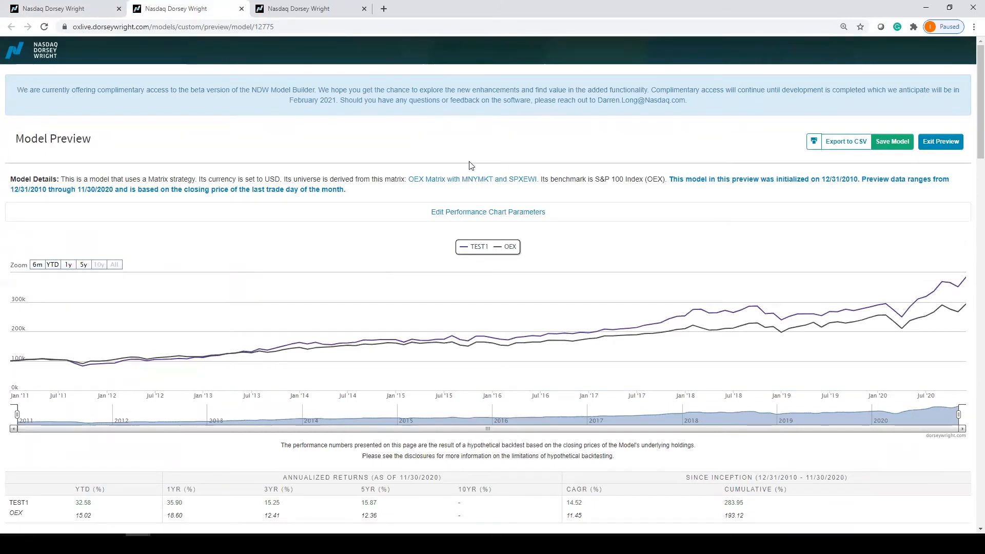
{"action": "scroll", "coordinate": [474, 174], "scroll_direction": "down", "scroll_amount": 1}
{"action": "scroll", "coordinate": [476, 184], "scroll_direction": "down", "scroll_amount": 1}
{"action": "scroll", "coordinate": [484, 164], "scroll_direction": "up", "scroll_amount": 2}
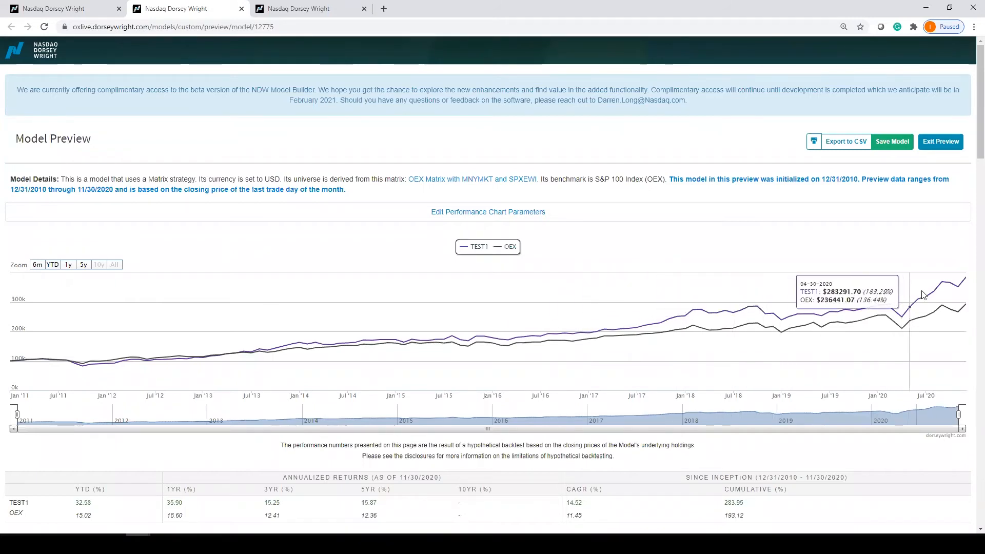
{"action": "mouse_move", "coordinate": [14, 415]}
{"action": "left_mouse_down"}
{"action": "mouse_move", "coordinate": [650, 393]}
{"action": "mouse_move", "coordinate": [573, 415]}
{"action": "mouse_move", "coordinate": [18, 415]}
{"action": "left_mouse_up"}
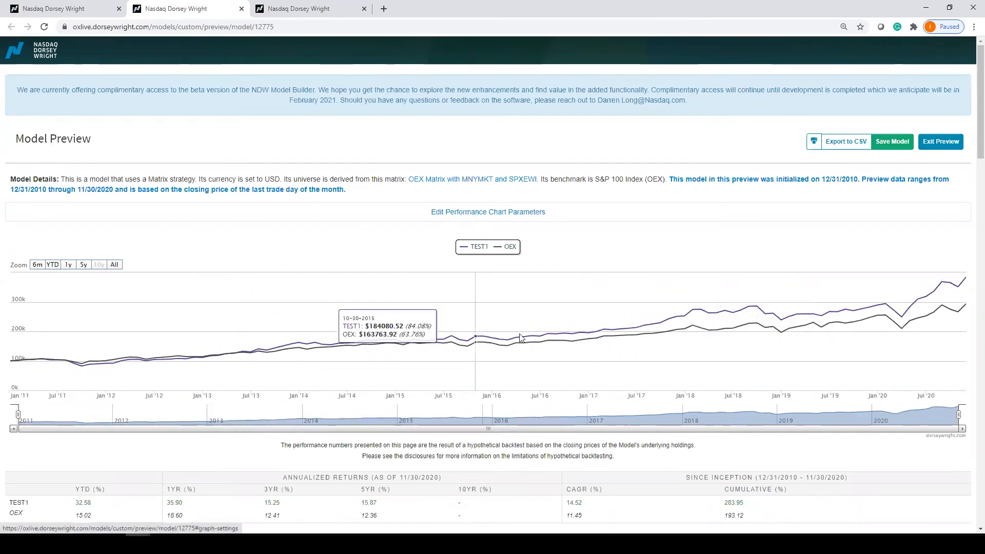
Add S&P 500 (SPX) as a benchmark in the performance chart parameters and update the graph.
{"action": "left_click", "coordinate": [493, 213]}
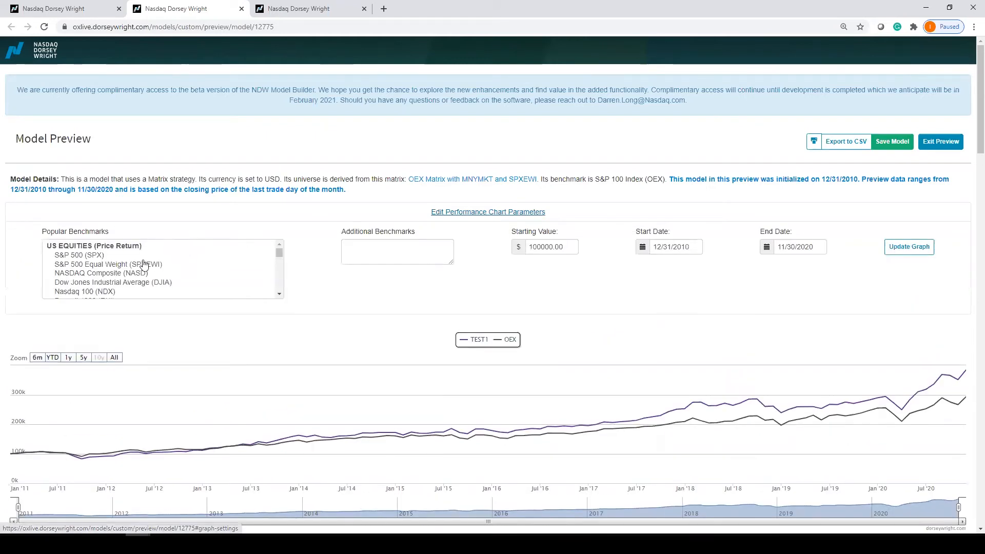
{"action": "left_click", "coordinate": [376, 252]}
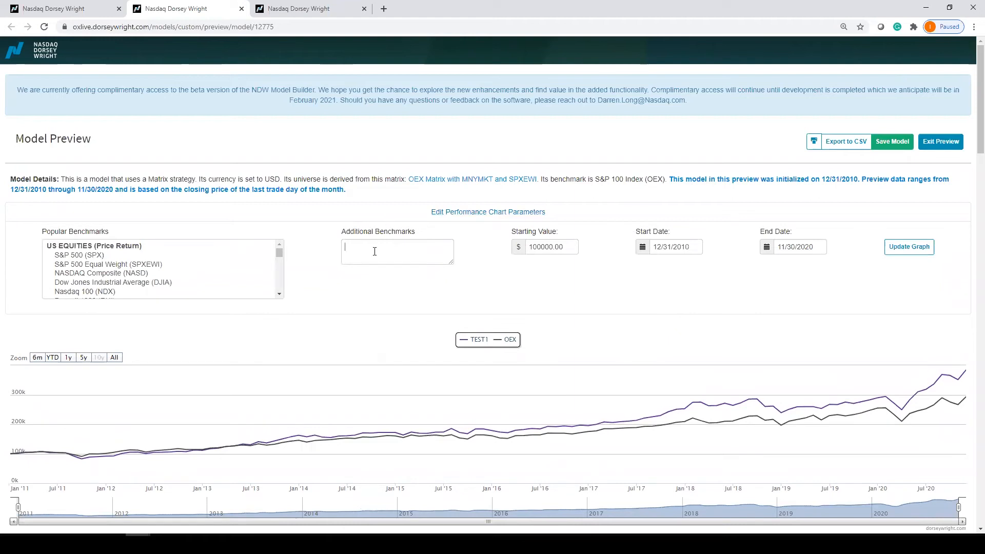
{"action": "left_click", "coordinate": [94, 257]}
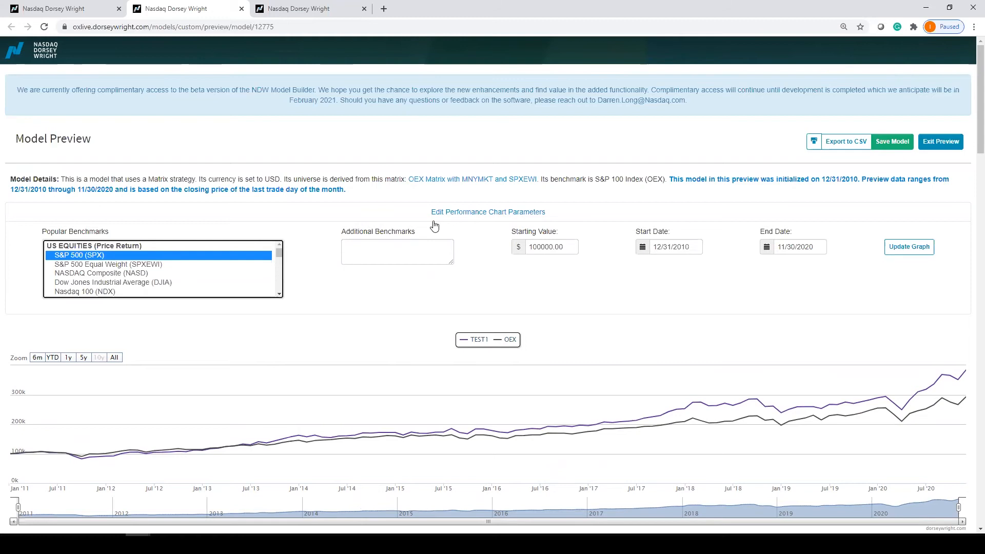
{"action": "left_click", "coordinate": [901, 247]}
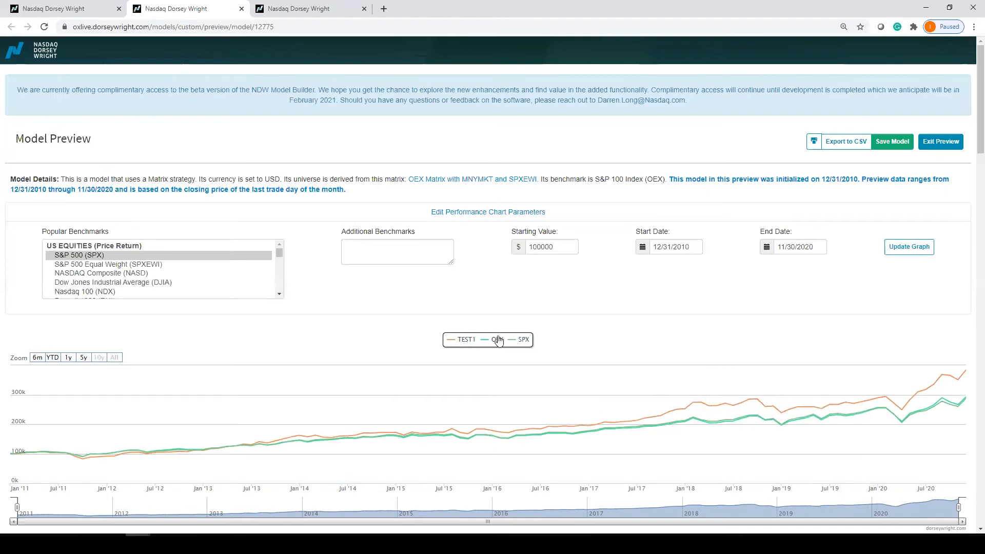
Compare TEST1 with each benchmark separately by hiding and restoring the SPX and OEX lines on the performance chart.
{"action": "left_click", "coordinate": [523, 342]}
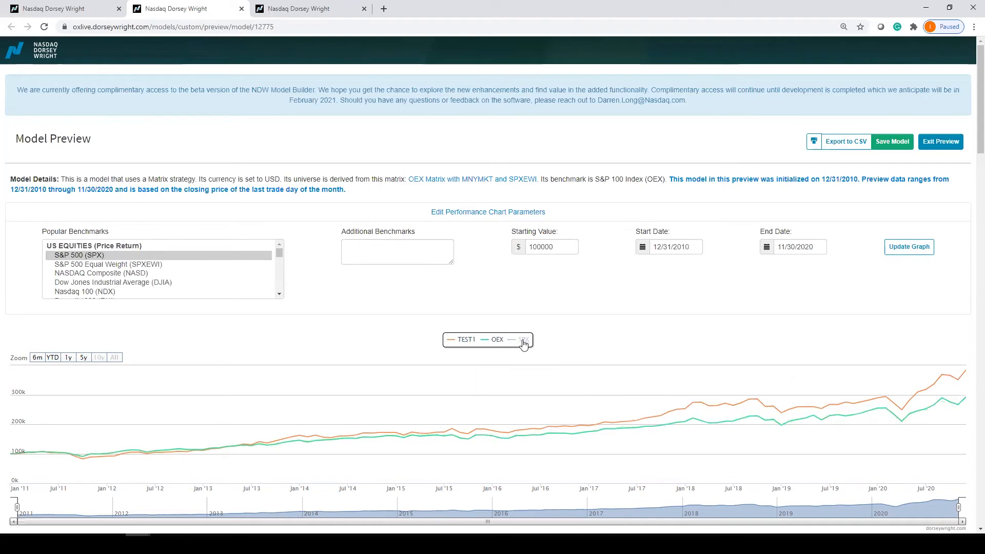
{"action": "left_click", "coordinate": [523, 342]}
{"action": "left_click", "coordinate": [497, 341]}
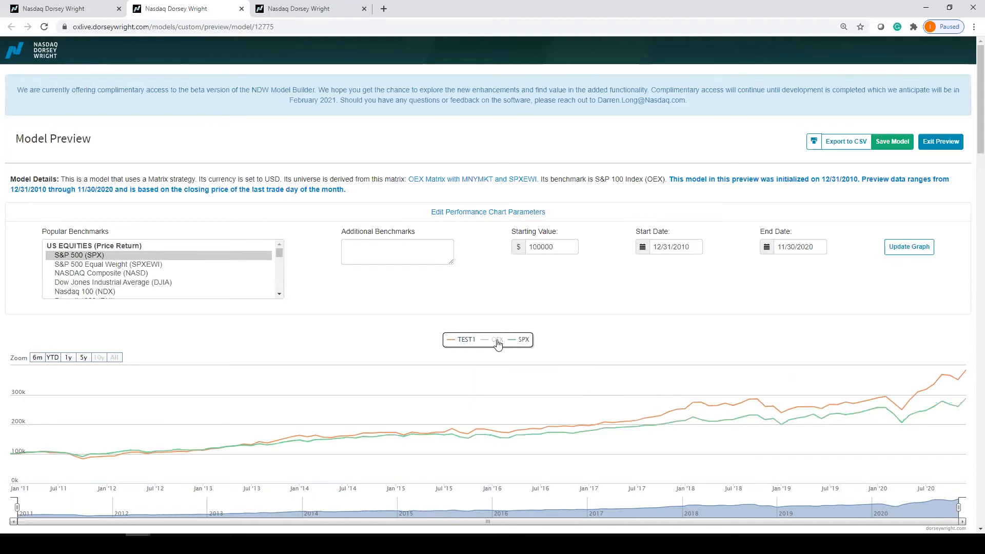
{"action": "left_click", "coordinate": [497, 341]}
{"action": "left_click", "coordinate": [523, 341]}
{"action": "left_click", "coordinate": [522, 342]}
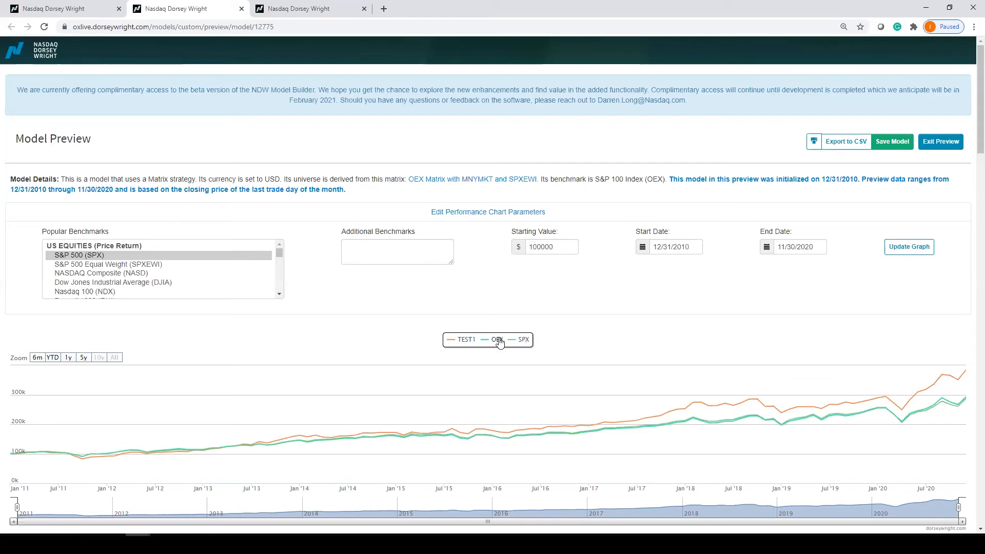
{"action": "left_click", "coordinate": [500, 342]}
{"action": "left_click", "coordinate": [500, 343]}
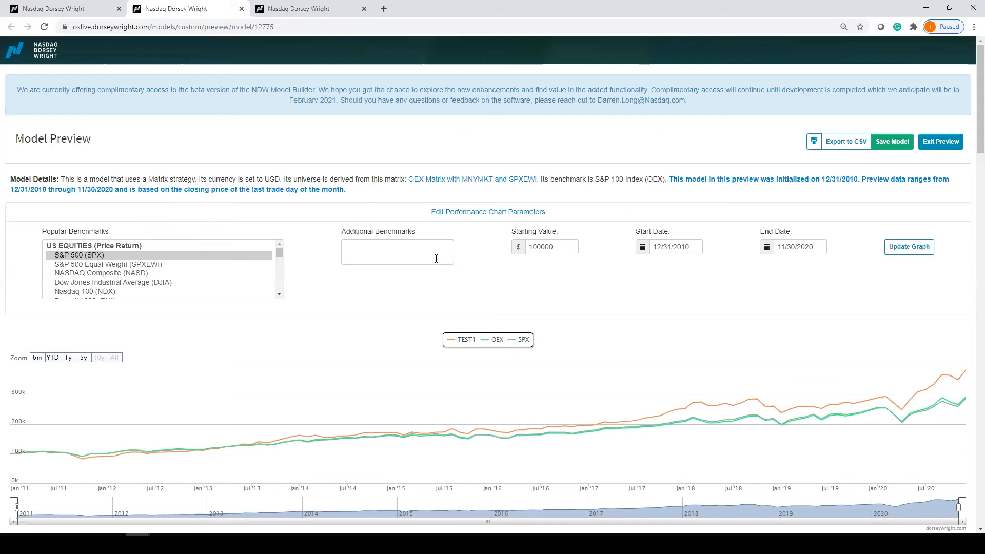
Collapse the performance chart parameters and review the annualized returns and portfolio statistics of TEST1 and OEX.
{"action": "left_click", "coordinate": [392, 250]}
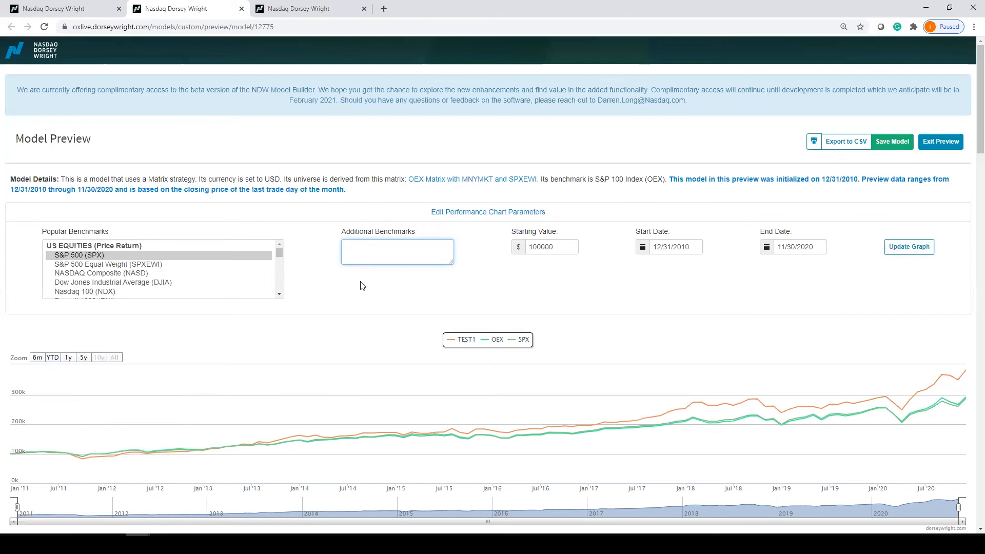
{"action": "left_click", "coordinate": [450, 212]}
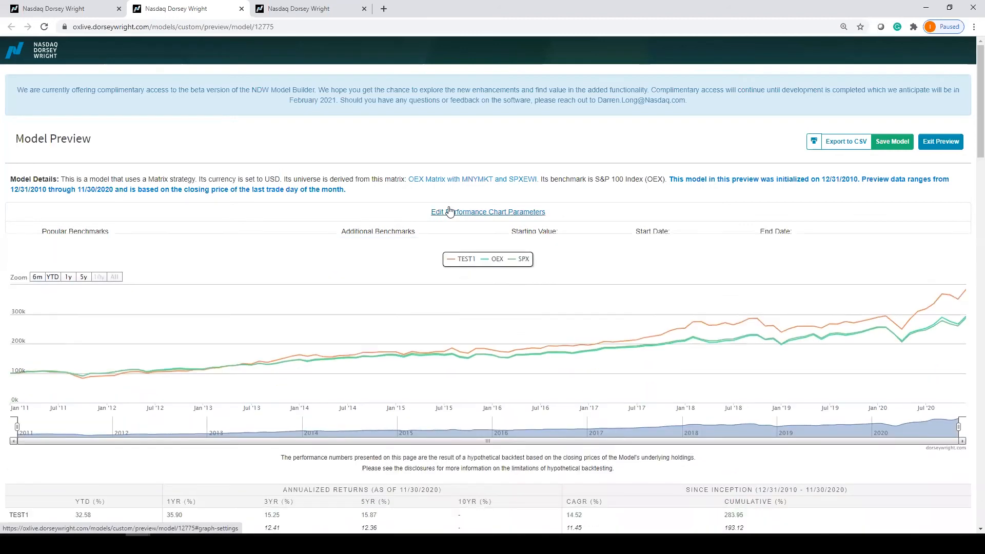
{"action": "scroll", "coordinate": [413, 171], "scroll_direction": "down", "scroll_amount": 3}
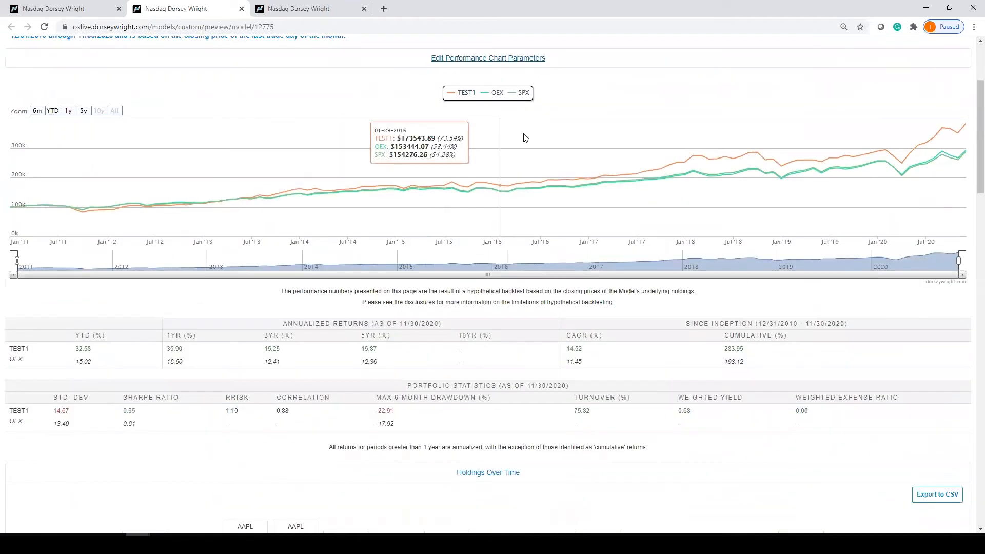
{"action": "scroll", "coordinate": [497, 128], "scroll_direction": "down", "scroll_amount": 1}
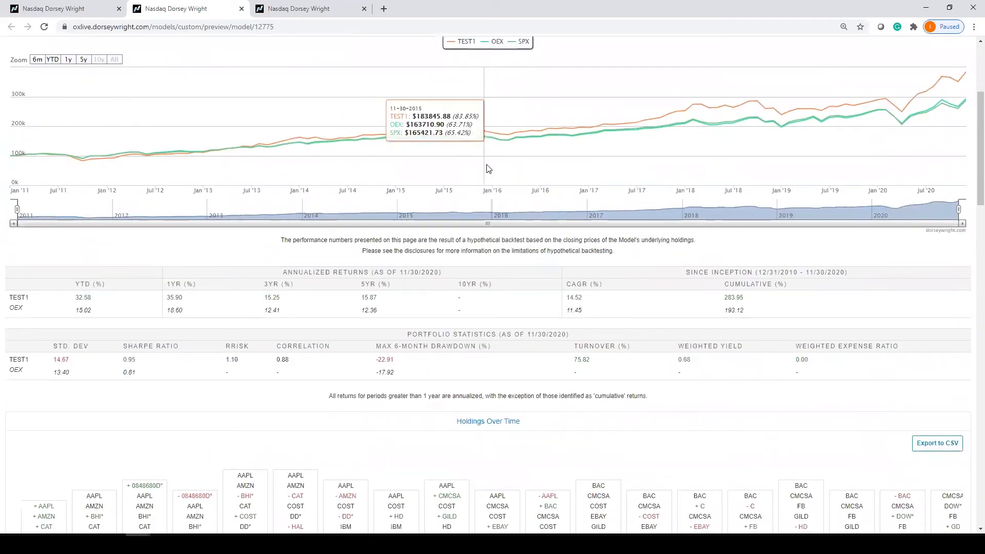
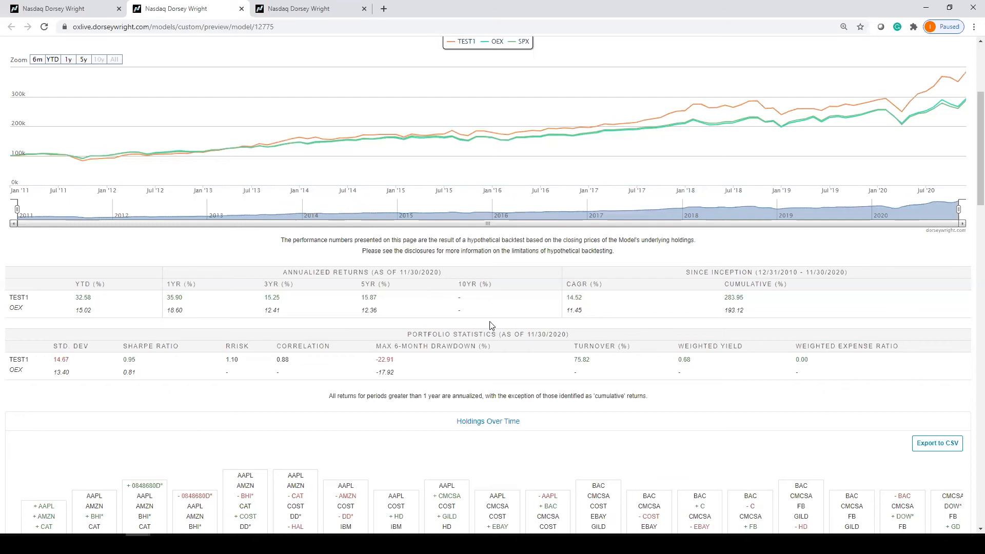
Examine the holdings over time, from the initial 12/31/2010 positions to the 11/30/2020 holdings.
{"action": "scroll", "coordinate": [490, 325], "scroll_direction": "down", "scroll_amount": 1}
{"action": "scroll", "coordinate": [491, 328], "scroll_direction": "down", "scroll_amount": 1}
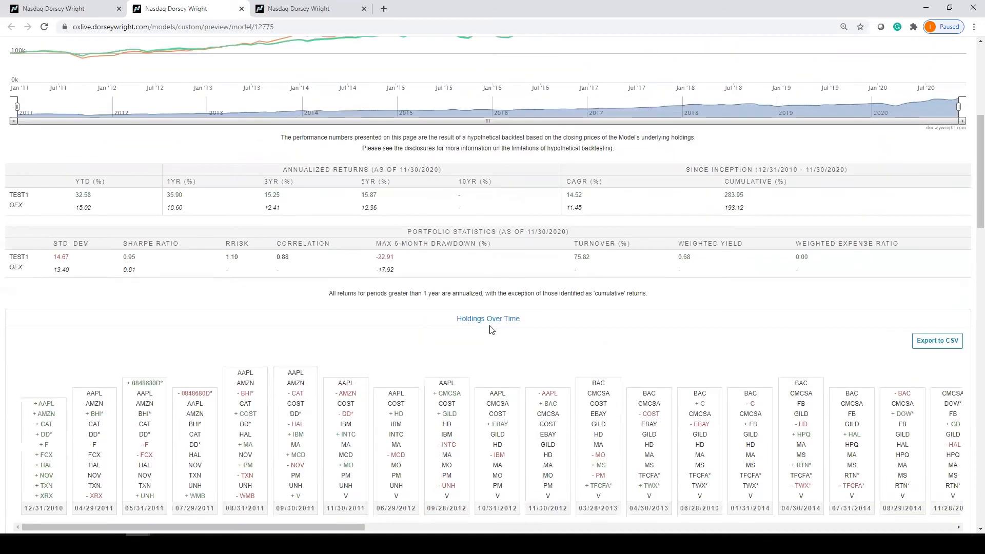
{"action": "scroll", "coordinate": [484, 323], "scroll_direction": "down", "scroll_amount": 2}
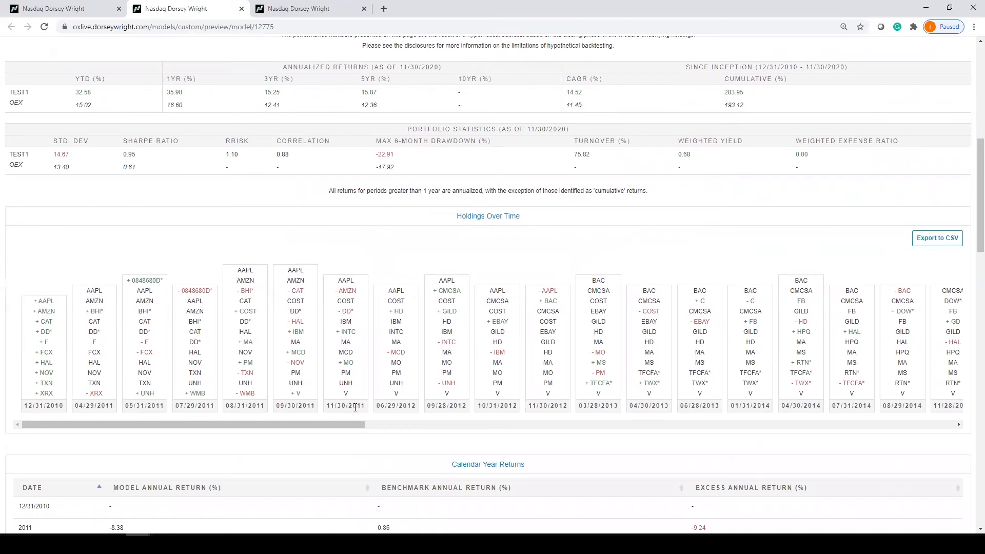
{"action": "left_click_drag", "start_coordinate": [306, 425], "coordinate": [278, 411]}
{"action": "mouse_move", "coordinate": [190, 292]}
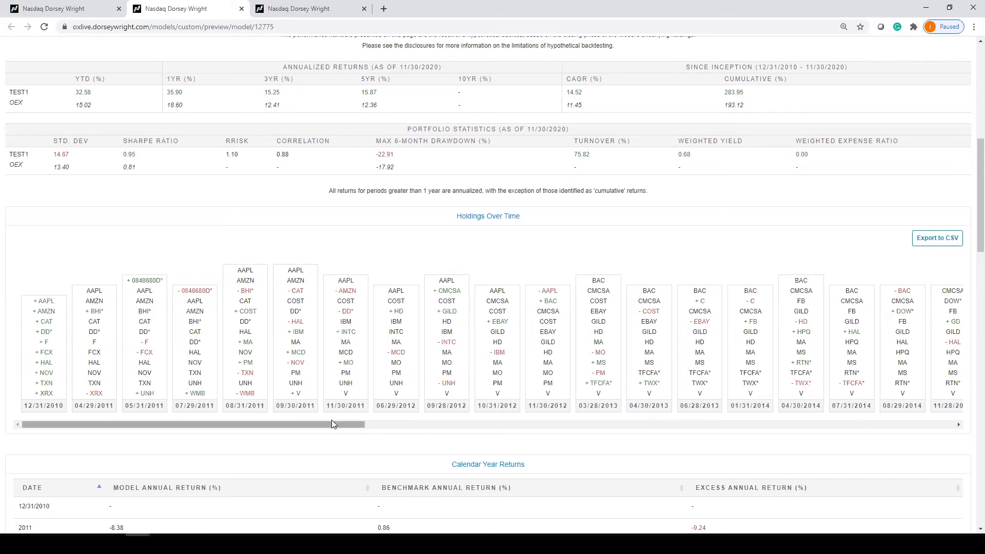
{"action": "left_click_drag", "start_coordinate": [330, 423], "coordinate": [943, 440]}
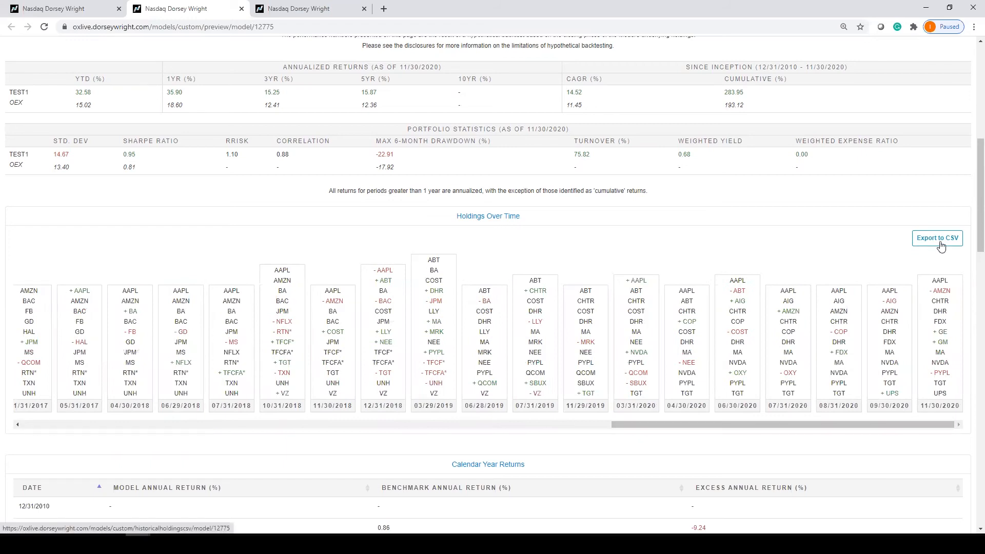
Examine the model preview from the performance chart to the calendar year returns of the model and its benchmark.
{"action": "scroll", "coordinate": [831, 250], "scroll_direction": "up", "scroll_amount": 8}
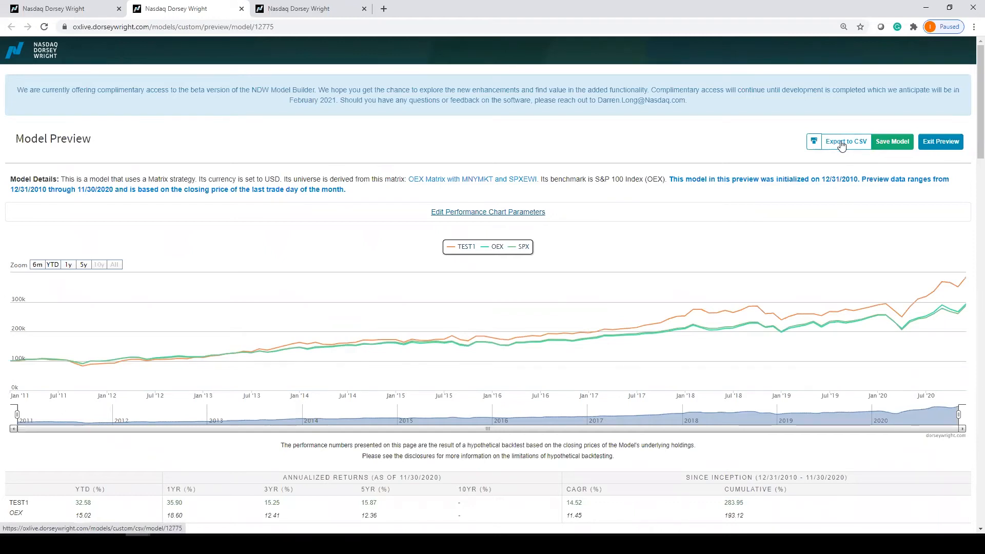
{"action": "scroll", "coordinate": [537, 148], "scroll_direction": "down", "scroll_amount": 1}
{"action": "scroll", "coordinate": [537, 148], "scroll_direction": "down", "scroll_amount": 3}
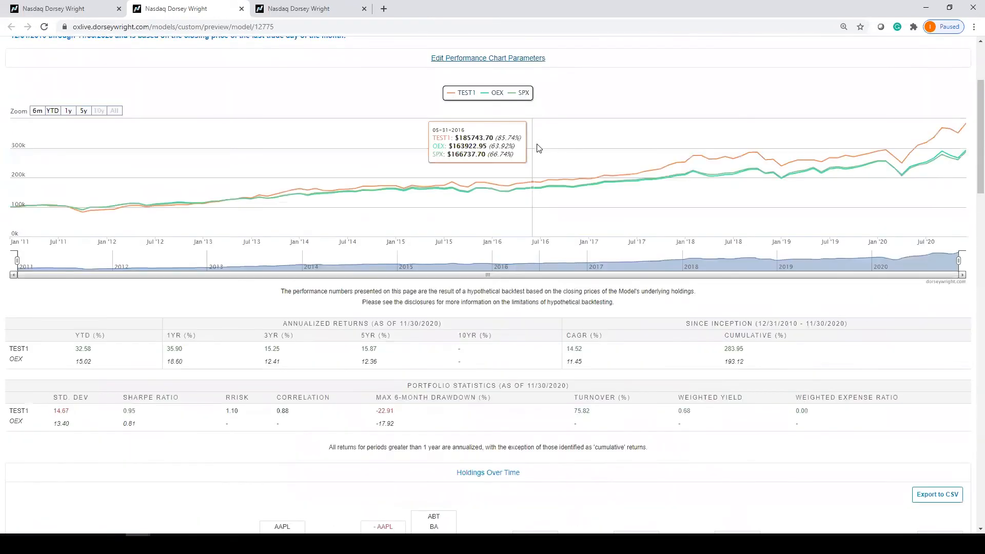
{"action": "scroll", "coordinate": [538, 148], "scroll_direction": "down", "scroll_amount": 11}
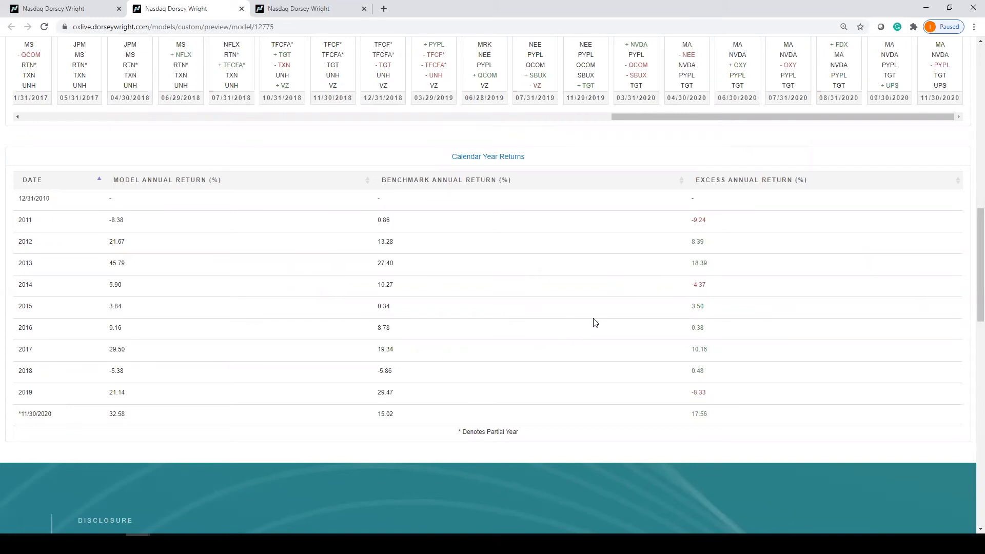
{"action": "scroll", "coordinate": [366, 281], "scroll_direction": "up", "scroll_amount": 10}
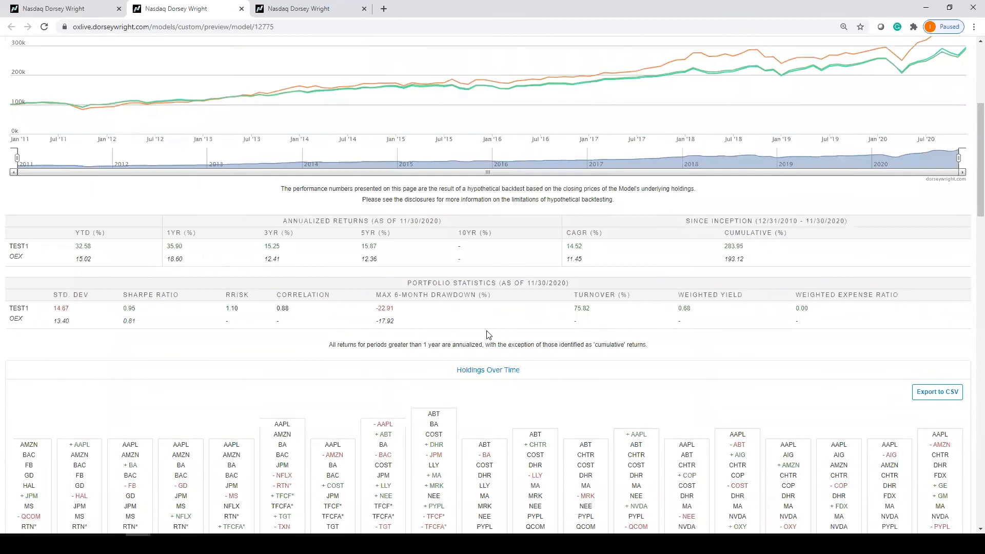
{"action": "scroll", "coordinate": [488, 335], "scroll_direction": "up", "scroll_amount": 5}
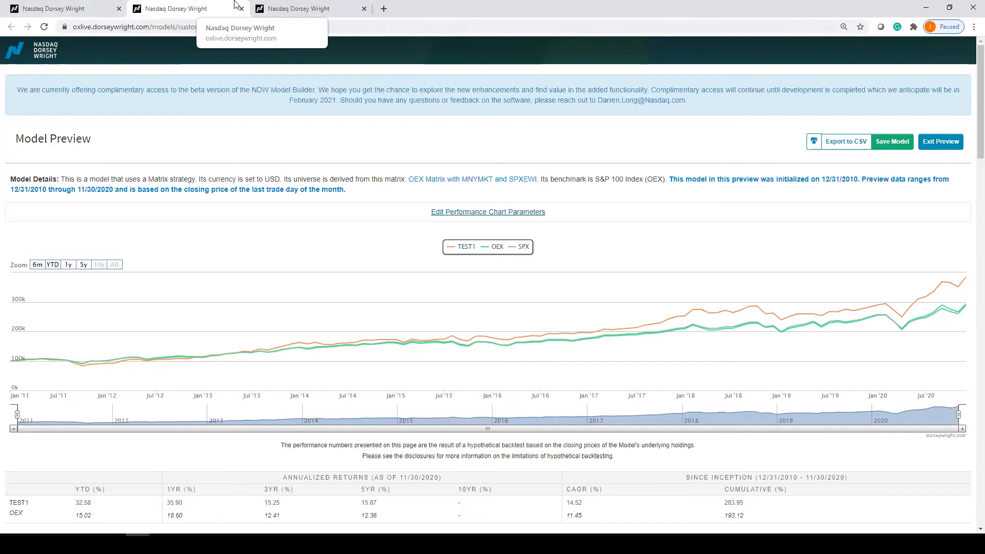
{"action": "left_click", "coordinate": [67, 9]}
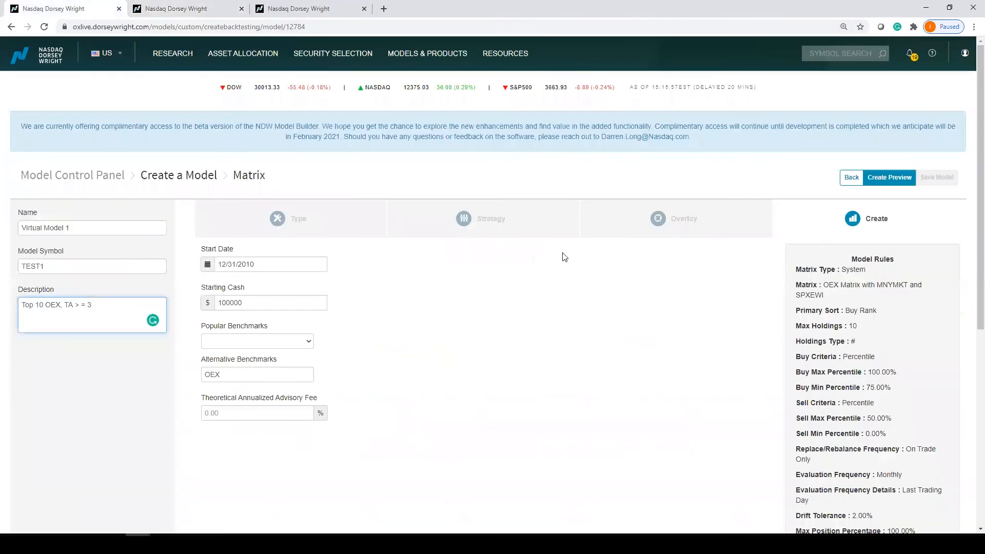
{"action": "left_click", "coordinate": [187, 6]}
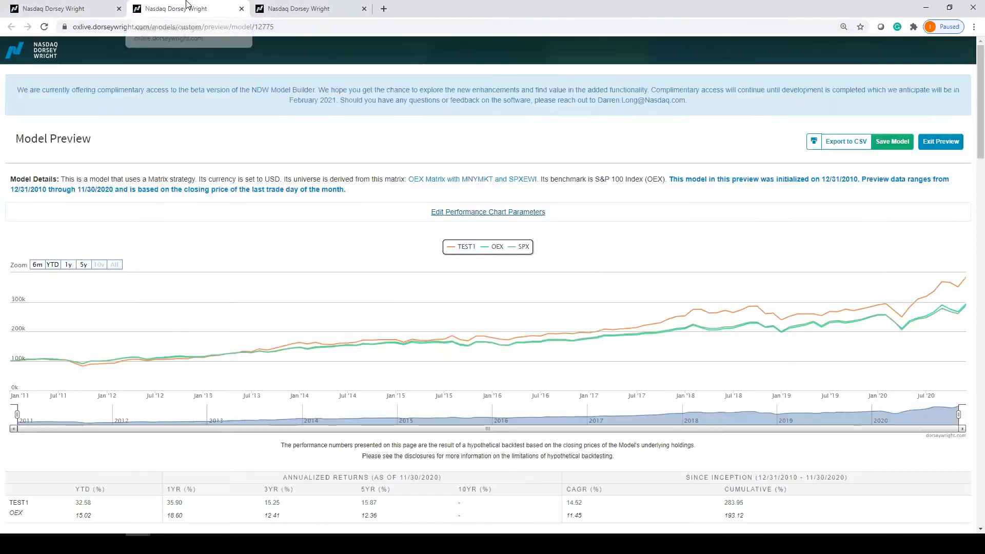
{"action": "left_click", "coordinate": [95, 7]}
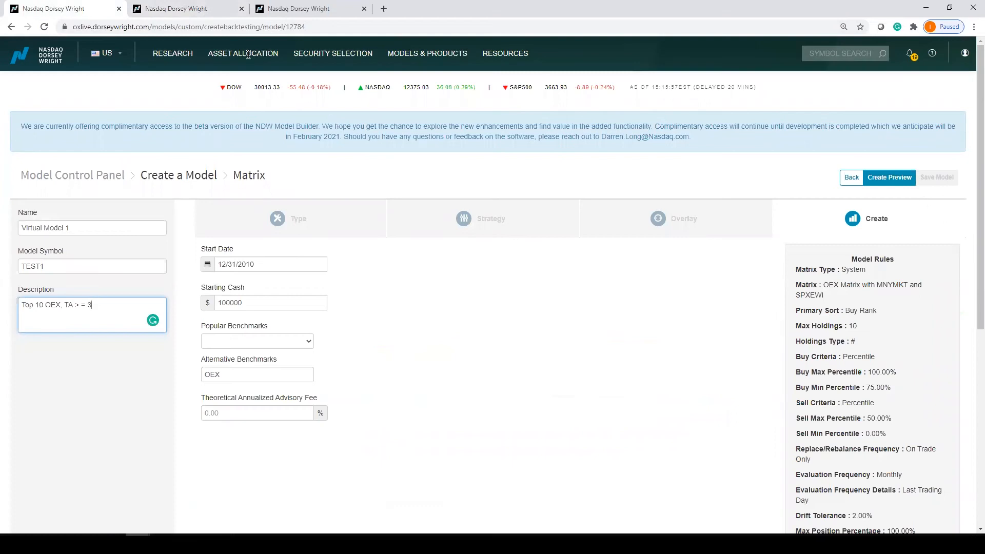
{"action": "left_click", "coordinate": [175, 14]}
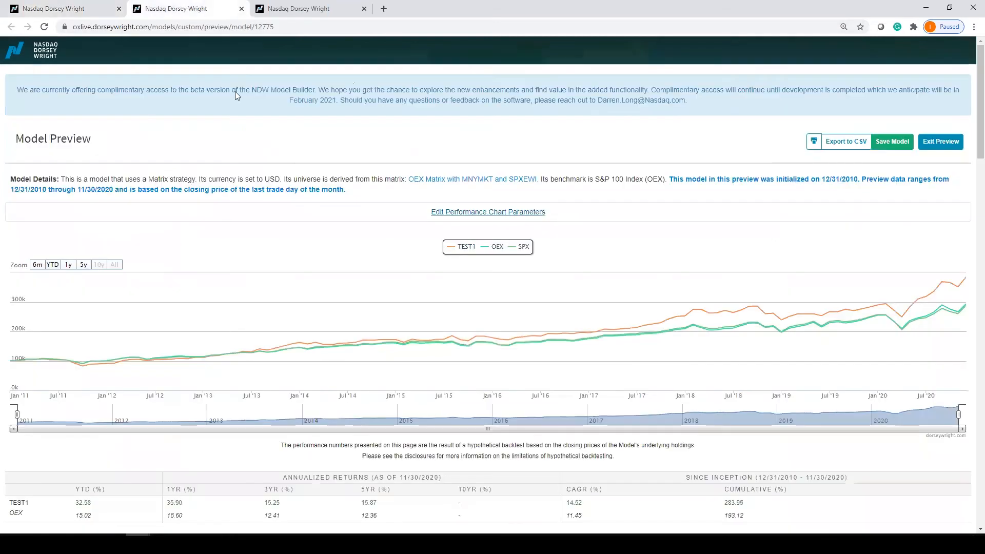
Check the model summary of the previewed TEST1 matrix model, including its overlay rules, and save the model.
{"action": "left_click", "coordinate": [895, 144]}
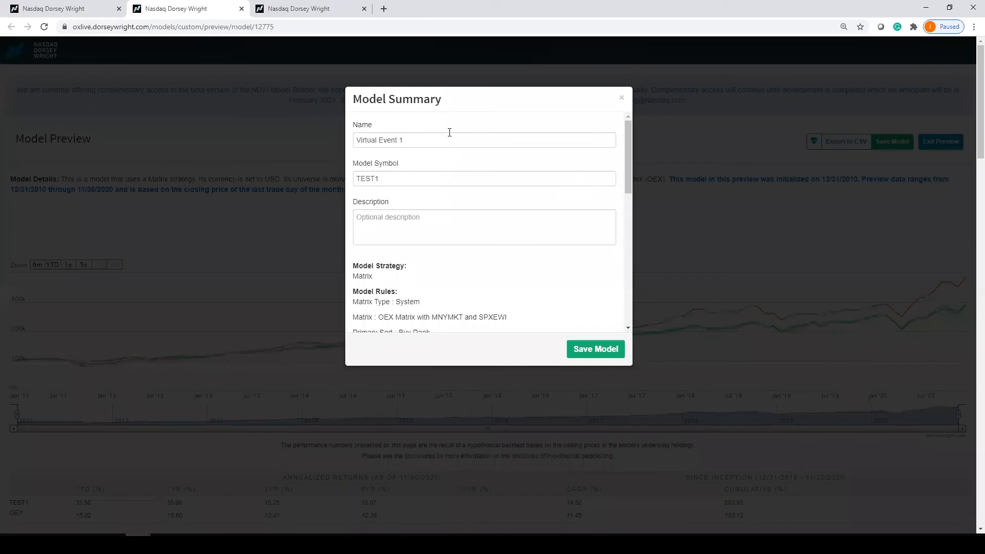
{"action": "scroll", "coordinate": [449, 132], "scroll_direction": "down", "scroll_amount": 10}
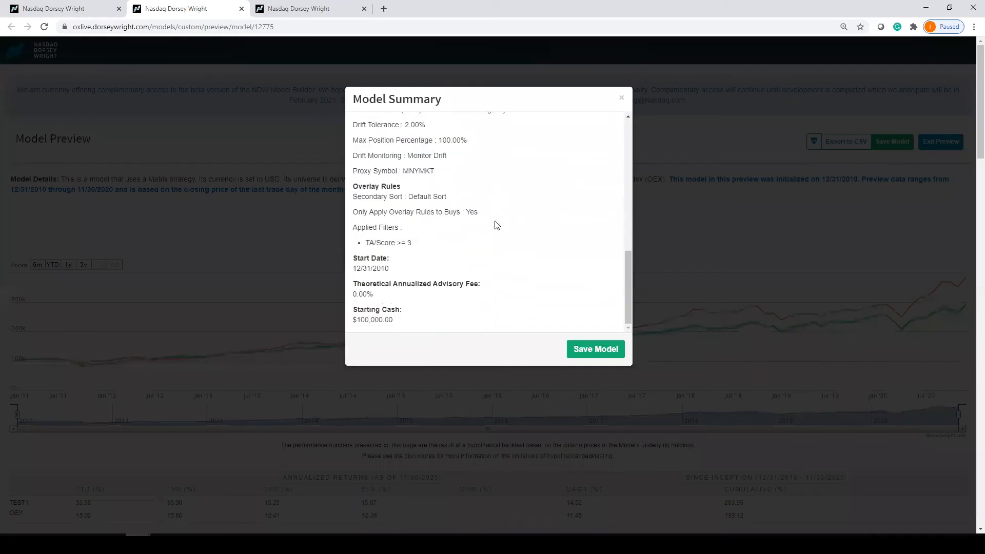
{"action": "left_click", "coordinate": [594, 350]}
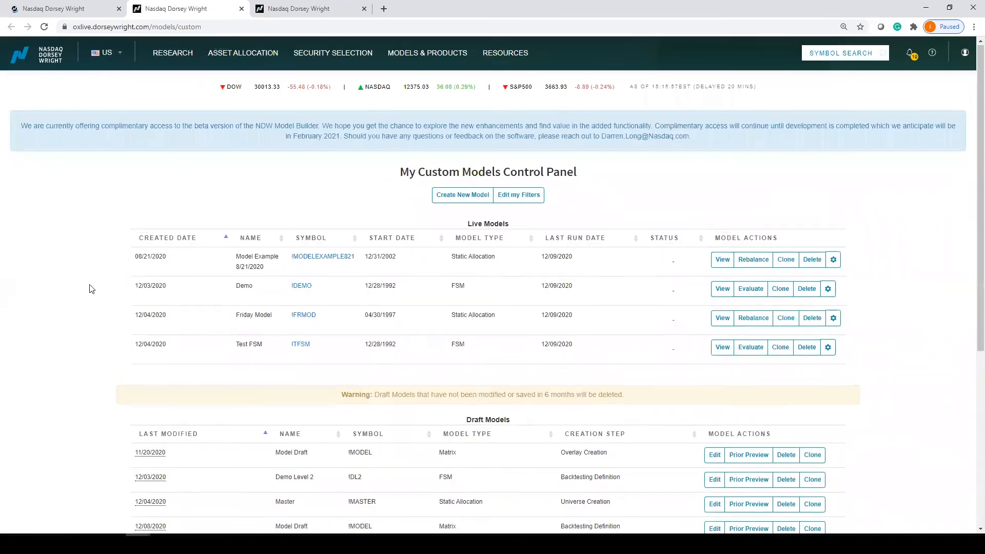
Create a new custom model with the FSM strategy type and continue to its universe.
{"action": "scroll", "coordinate": [91, 289], "scroll_direction": "down", "scroll_amount": 4}
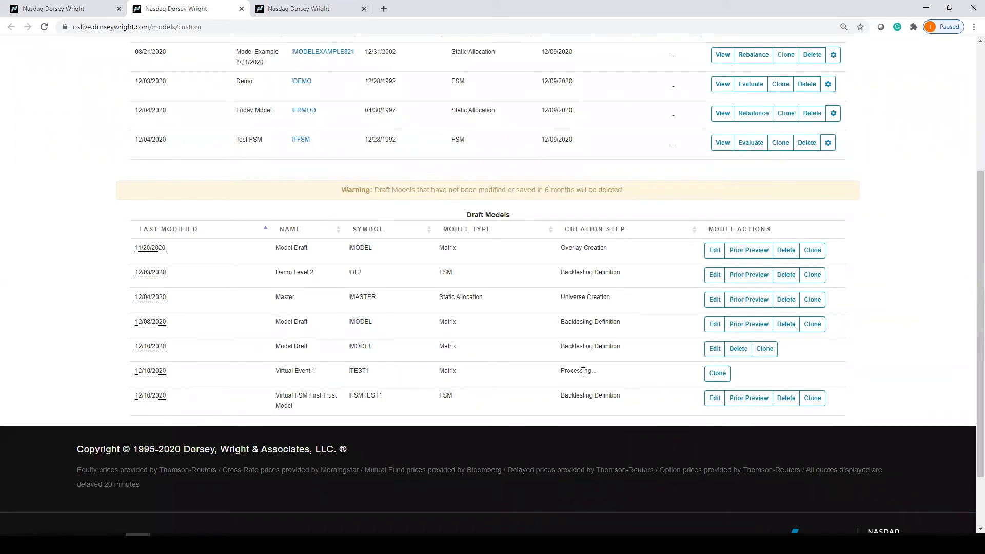
{"action": "scroll", "coordinate": [582, 370], "scroll_direction": "up", "scroll_amount": 2}
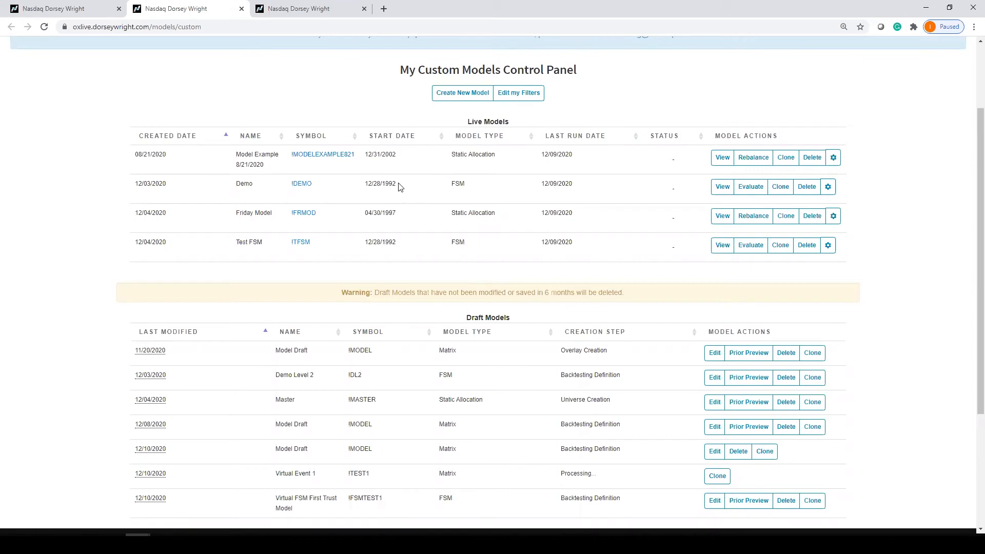
{"action": "left_click", "coordinate": [466, 98]}
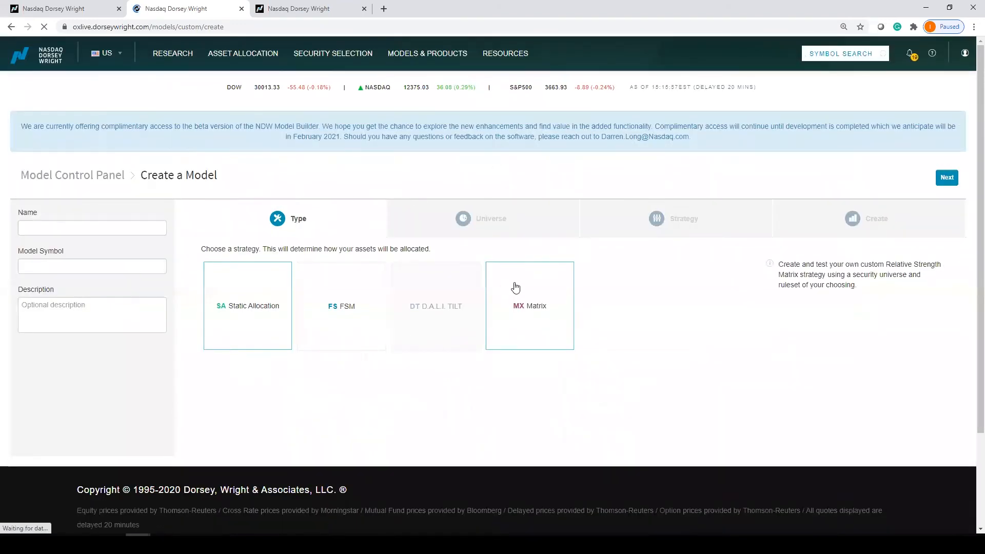
{"action": "left_click", "coordinate": [343, 300]}
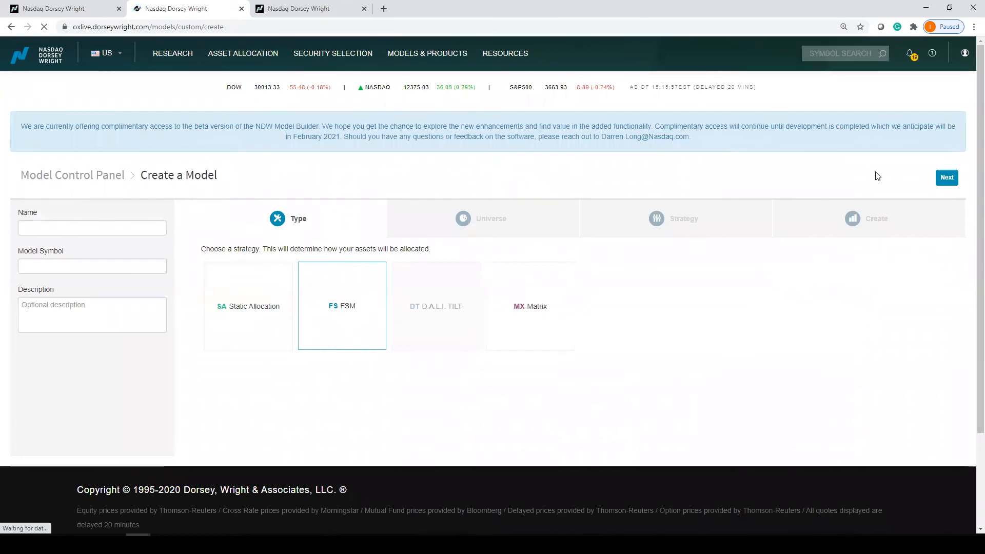
{"action": "left_click", "coordinate": [949, 177]}
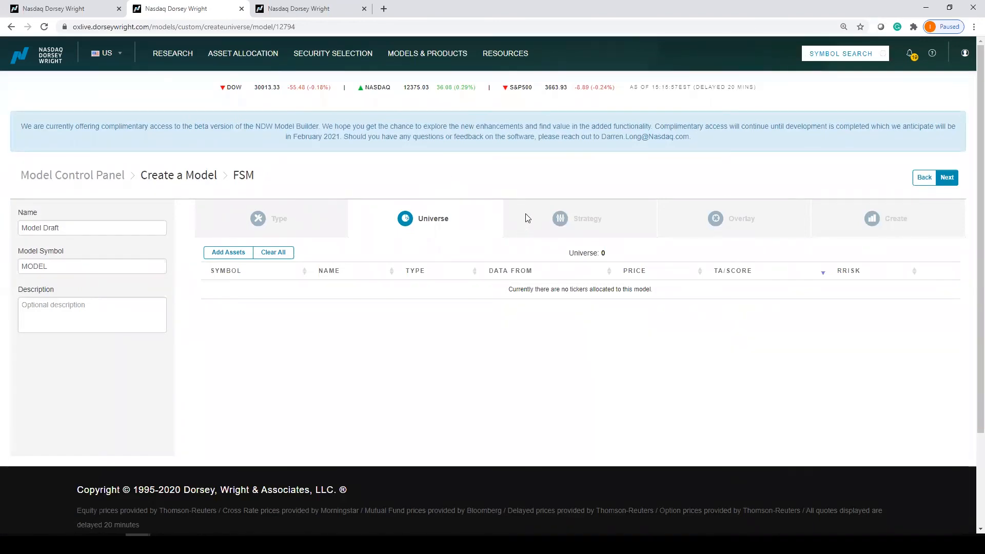
Start adding assets to the universe and list the funds of the American Funds mutual fund family.
{"action": "left_click", "coordinate": [229, 255]}
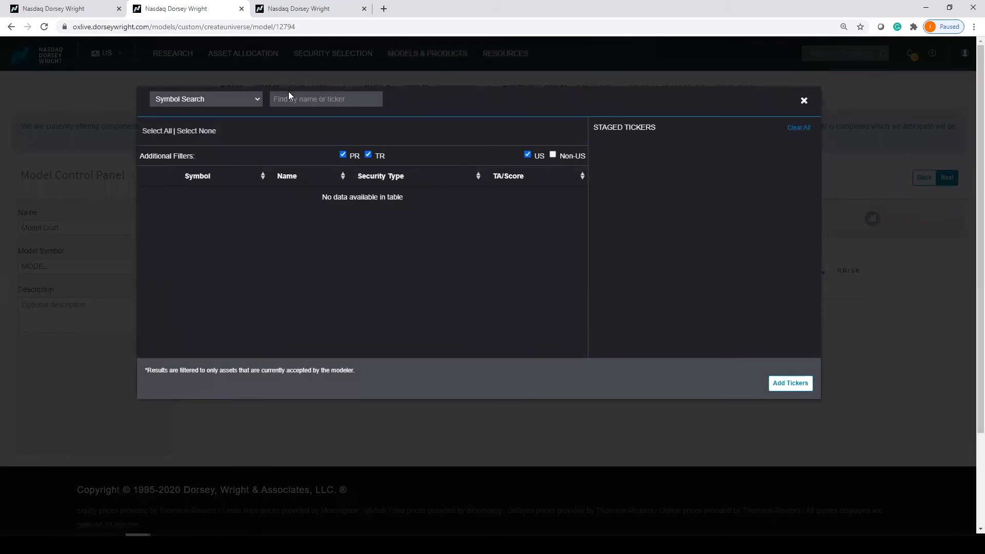
{"action": "left_click", "coordinate": [325, 100]}
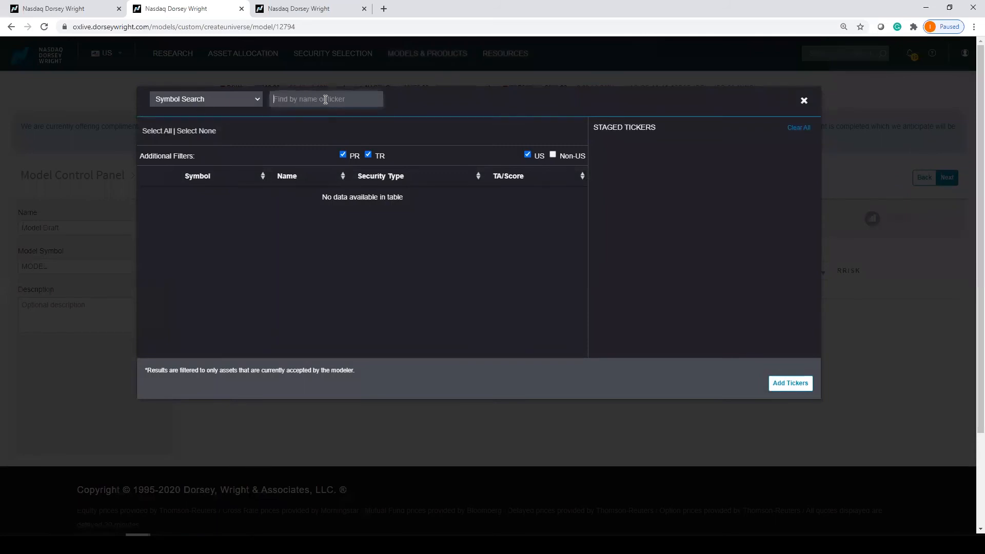
{"action": "left_click", "coordinate": [216, 101]}
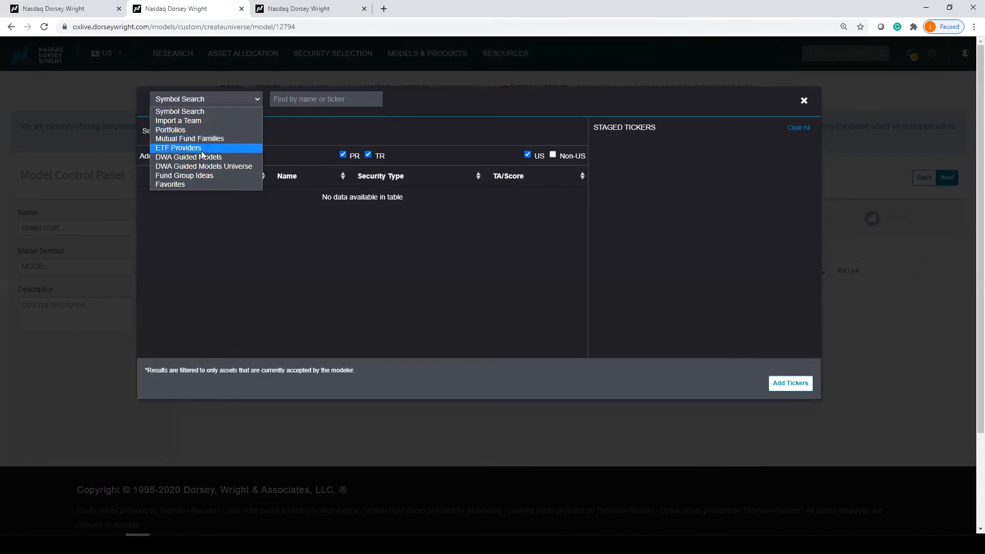
{"action": "left_click", "coordinate": [211, 139]}
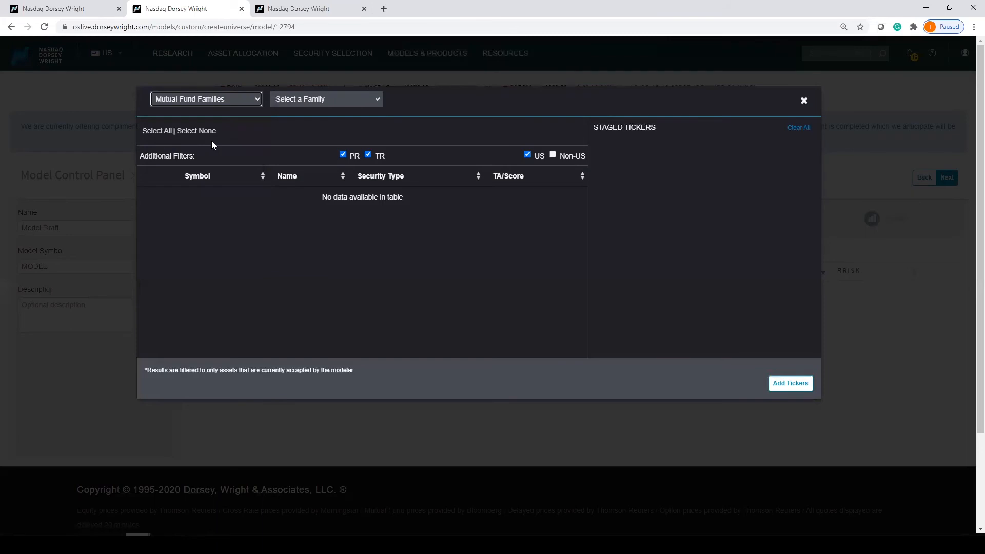
{"action": "left_click", "coordinate": [349, 99]}
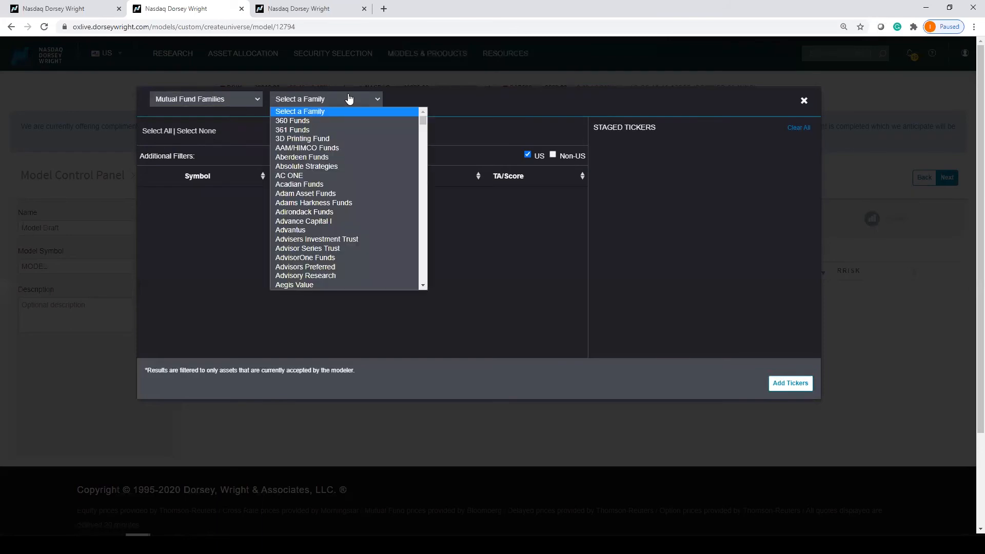
{"action": "scroll", "coordinate": [336, 135], "scroll_direction": "down", "scroll_amount": 5}
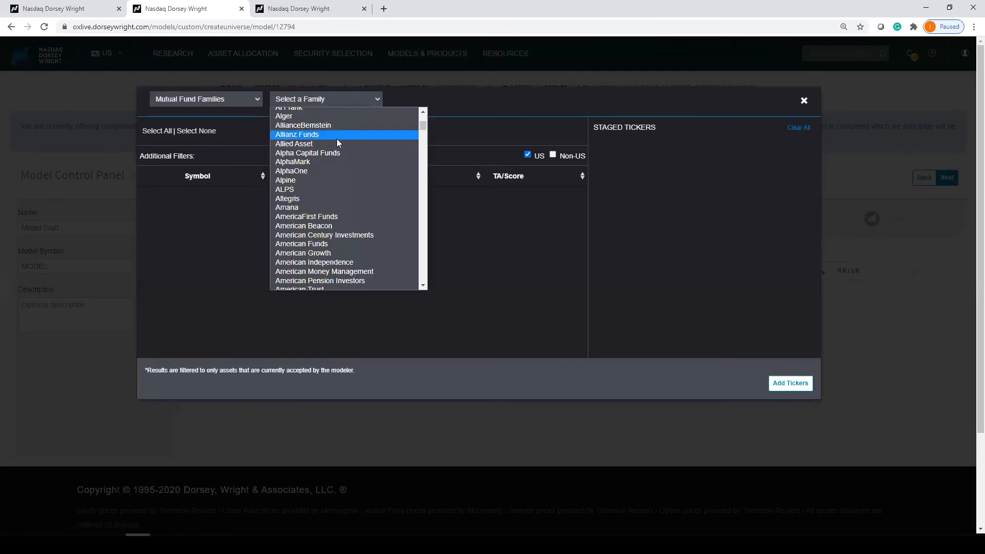
{"action": "left_click", "coordinate": [323, 244]}
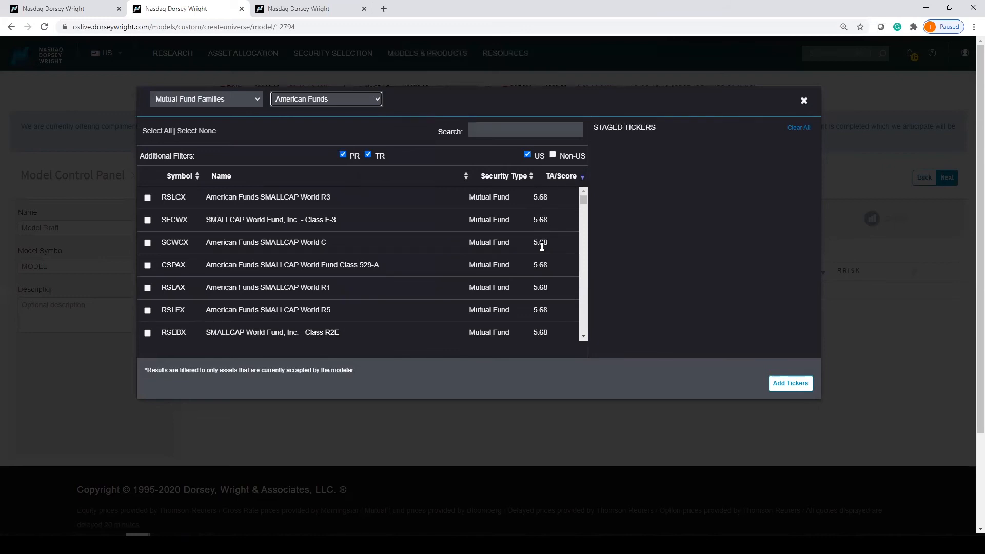
Stage the funds RSLCX, SFCWX and SCWCX, and remove all three from the staged tickers.
{"action": "left_click", "coordinate": [147, 198]}
{"action": "left_click", "coordinate": [147, 220]}
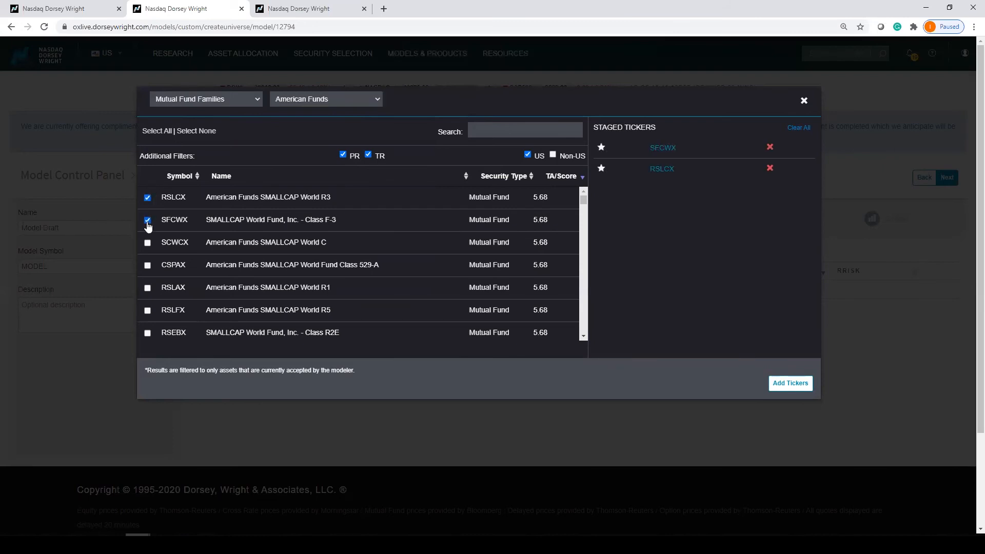
{"action": "left_click", "coordinate": [148, 244]}
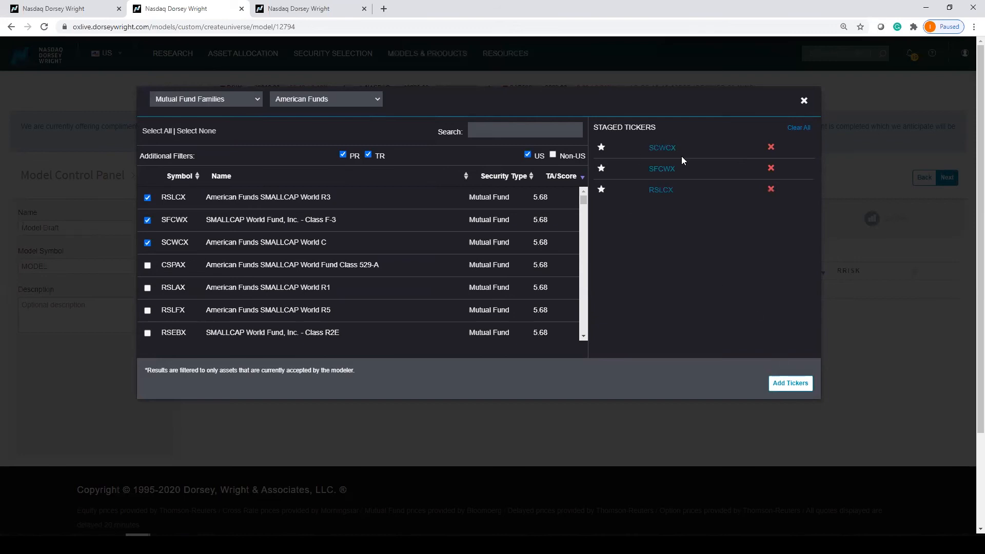
{"action": "left_click", "coordinate": [770, 148]}
{"action": "left_click", "coordinate": [769, 149]}
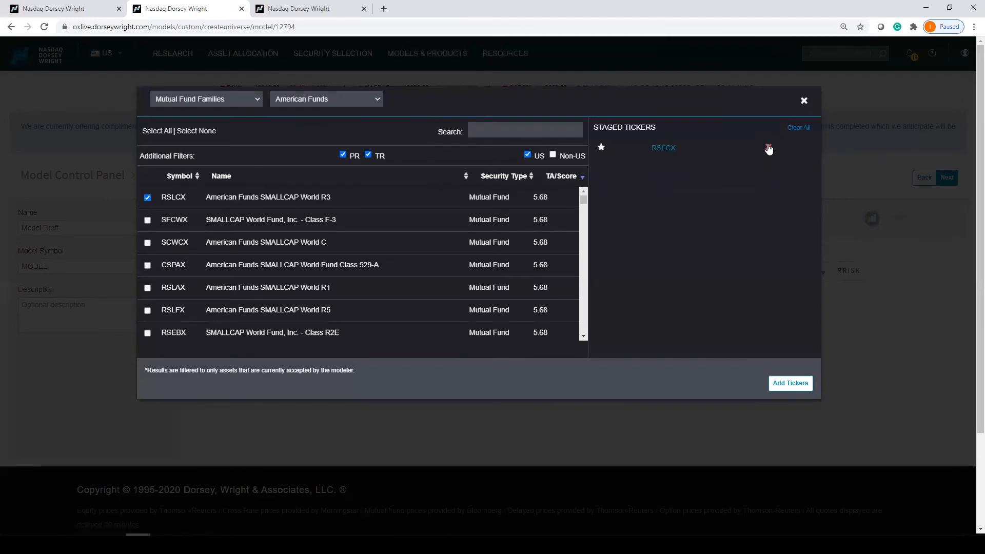
{"action": "left_click", "coordinate": [767, 149]}
Change the asset source to Portfolios, load the First Trust FSM Inventory 12/10/2020 portfolio and look through its ETFs.
{"action": "left_click", "coordinate": [324, 98]}
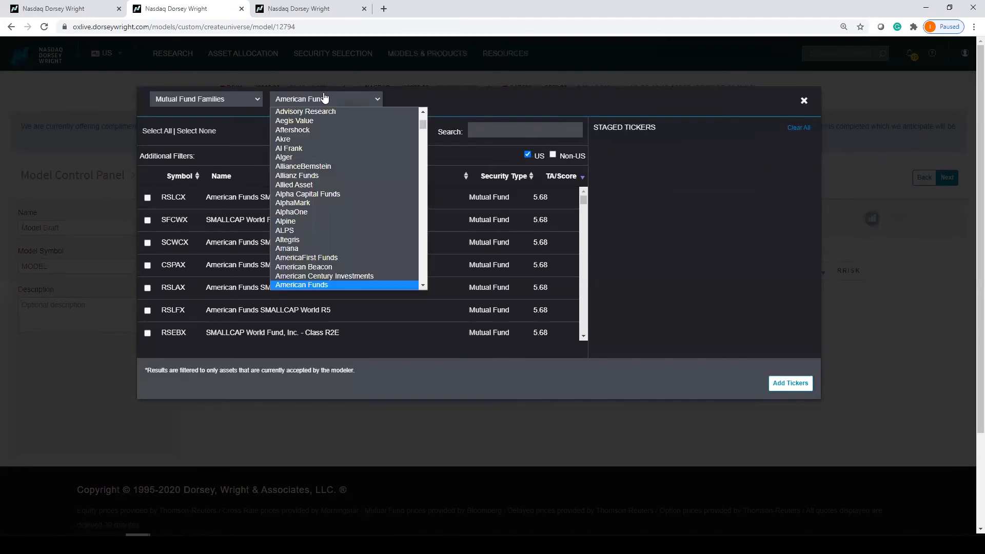
{"action": "left_click", "coordinate": [199, 98]}
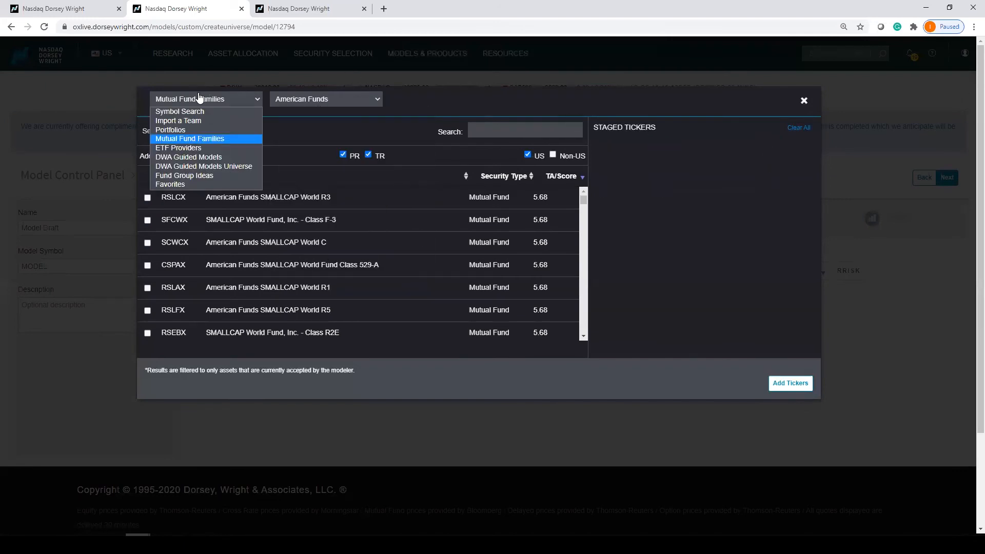
{"action": "left_click", "coordinate": [184, 132]}
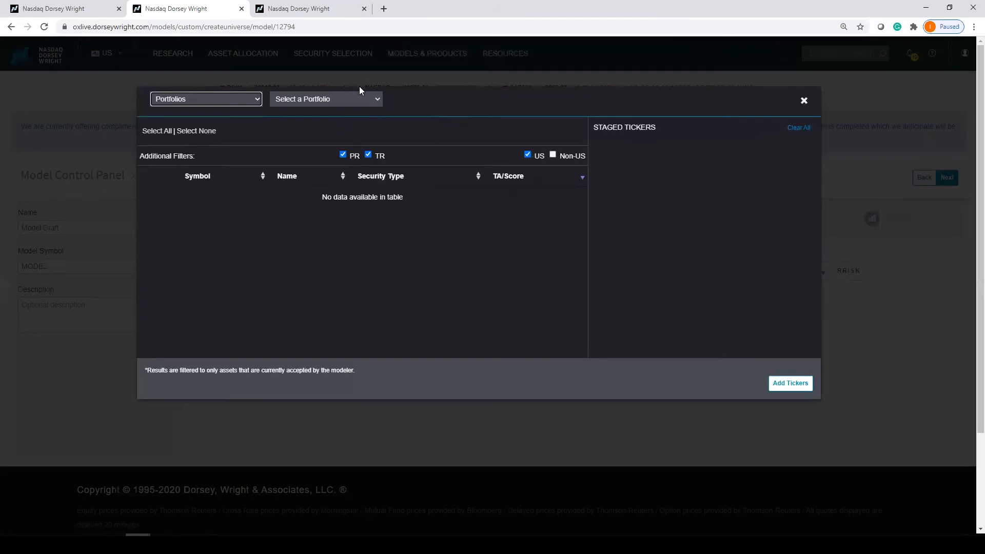
{"action": "left_click", "coordinate": [358, 101]}
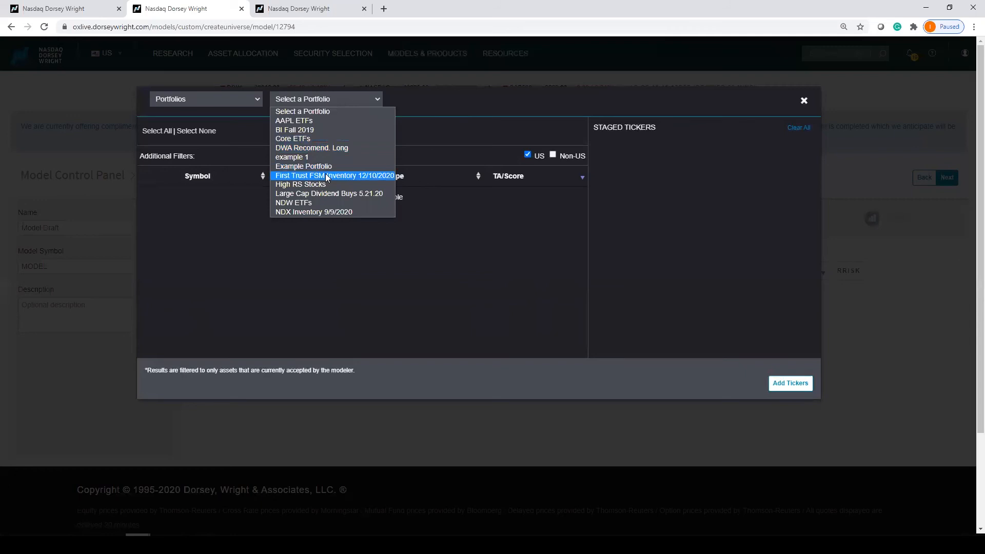
{"action": "left_click", "coordinate": [346, 178]}
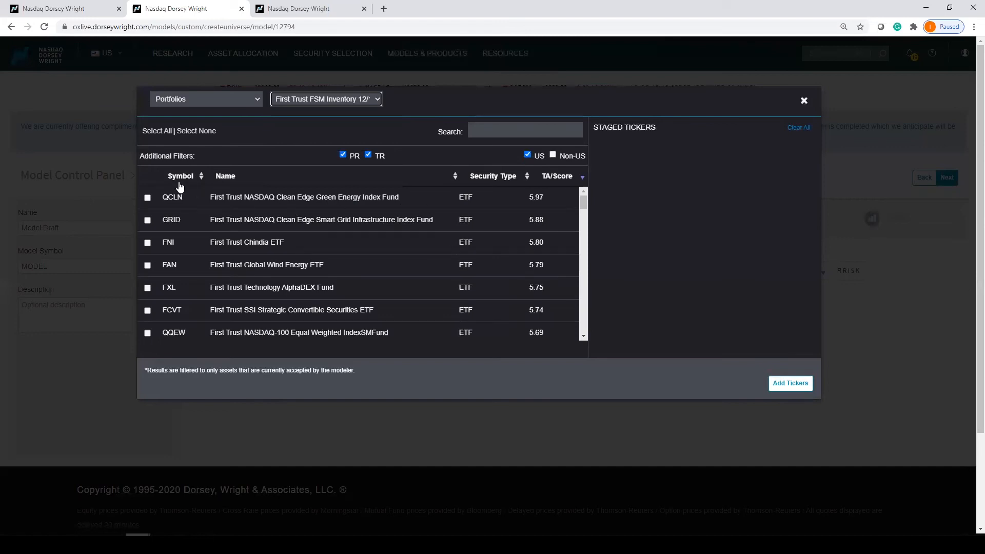
{"action": "scroll", "coordinate": [280, 230], "scroll_direction": "down", "scroll_amount": 15}
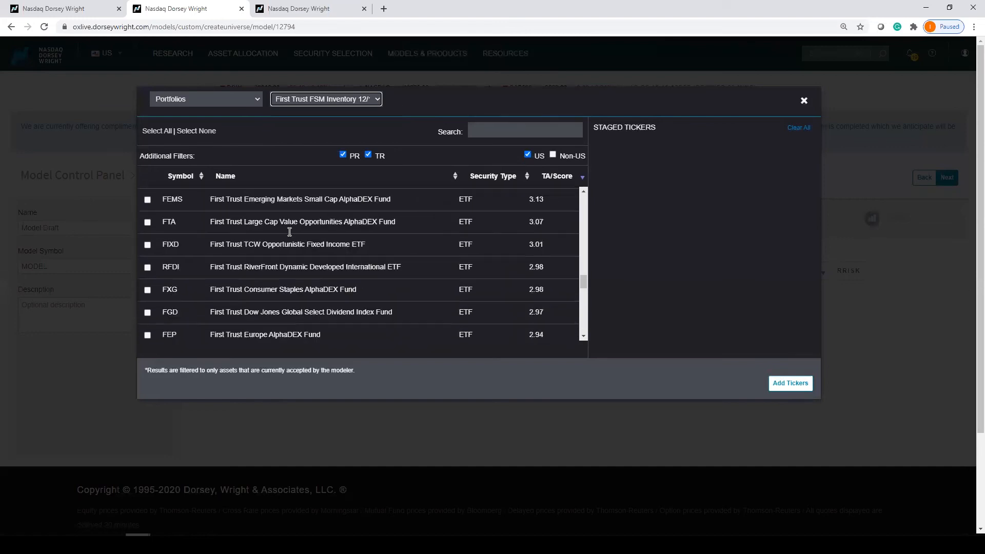
{"action": "scroll", "coordinate": [289, 234], "scroll_direction": "down", "scroll_amount": 2}
{"action": "scroll", "coordinate": [292, 233], "scroll_direction": "up", "scroll_amount": 15}
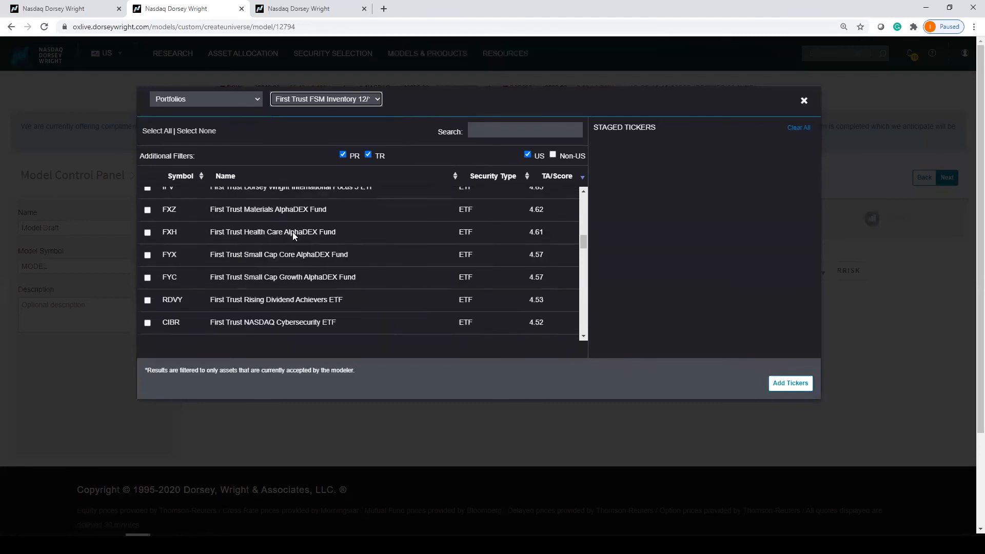
{"action": "scroll", "coordinate": [296, 234], "scroll_direction": "up", "scroll_amount": 4}
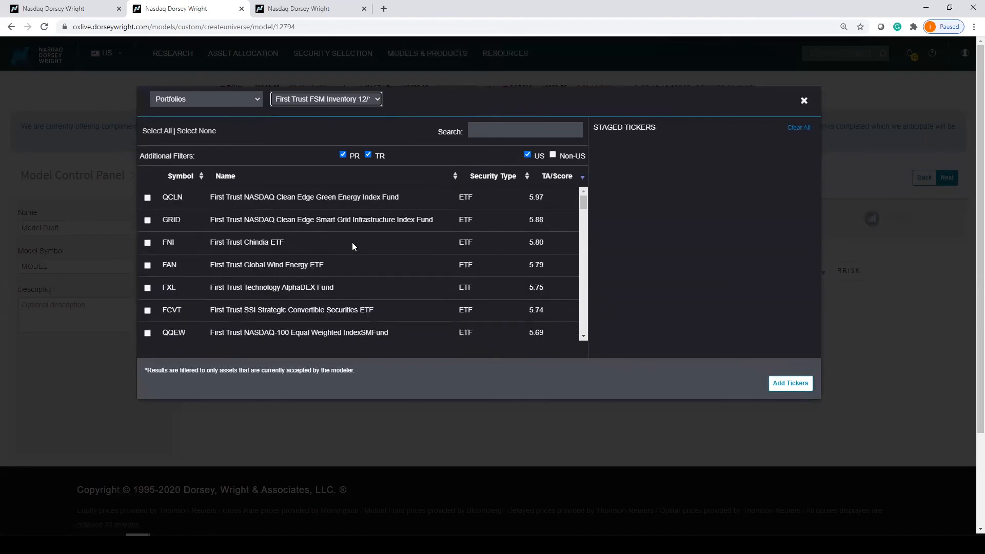
Stage every ETF of the First Trust FSM Inventory portfolio and add them all to the model's universe.
{"action": "left_click", "coordinate": [160, 134]}
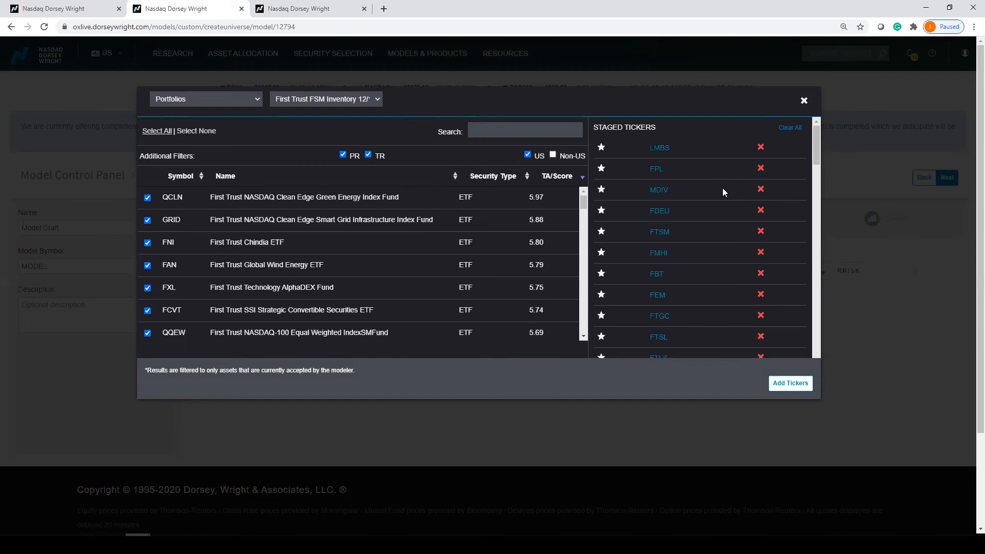
{"action": "left_click", "coordinate": [799, 388]}
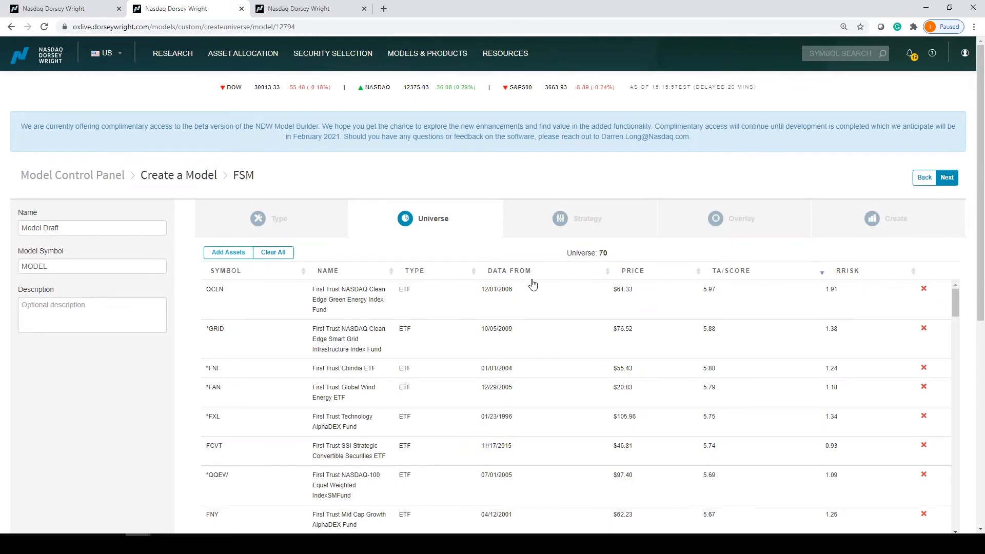
Look through the universe's ETFs with their data start dates and the notes on extrapolated index data.
{"action": "scroll", "coordinate": [475, 347], "scroll_direction": "down", "scroll_amount": 2}
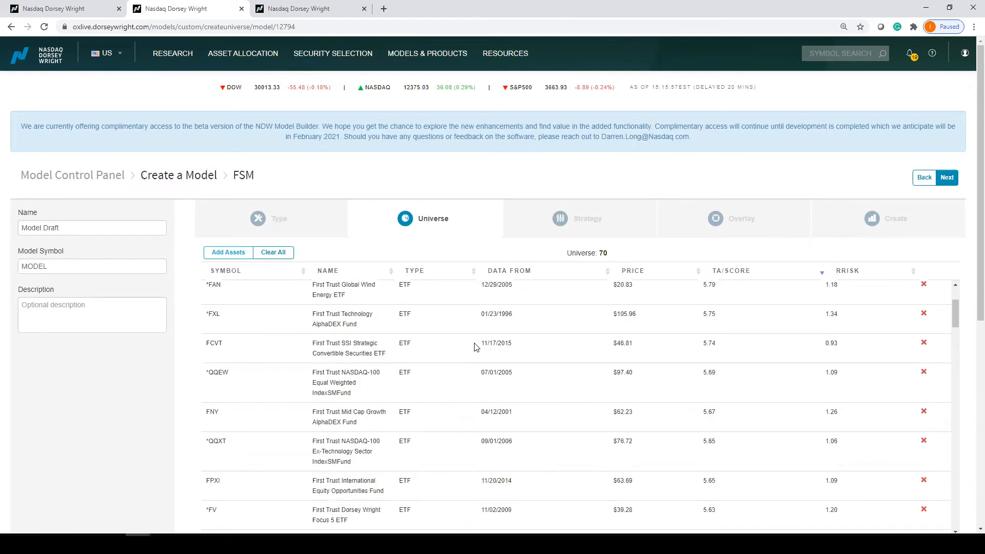
{"action": "scroll", "coordinate": [474, 347], "scroll_direction": "up", "scroll_amount": 2}
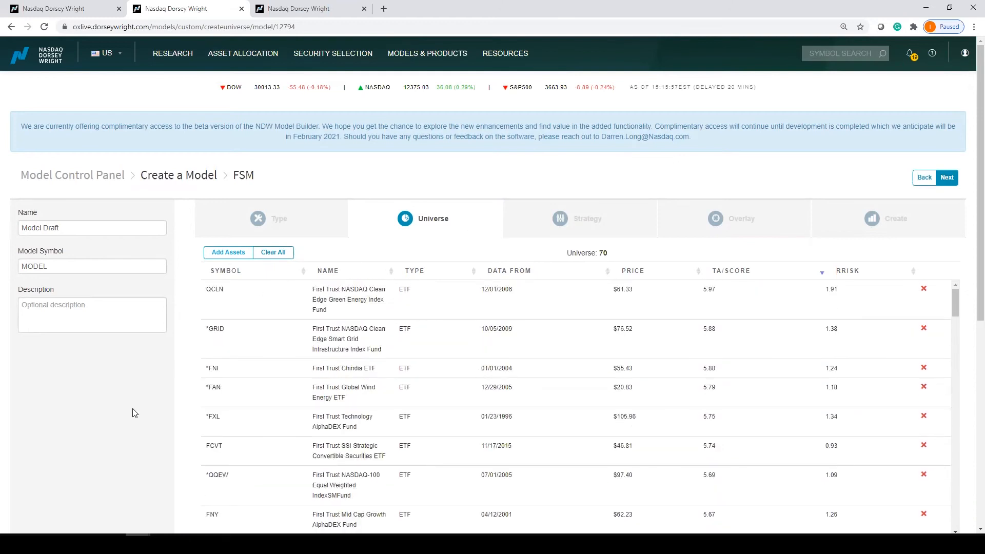
{"action": "scroll", "coordinate": [135, 413], "scroll_direction": "down", "scroll_amount": 4}
{"action": "scroll", "coordinate": [144, 330], "scroll_direction": "up", "scroll_amount": 2}
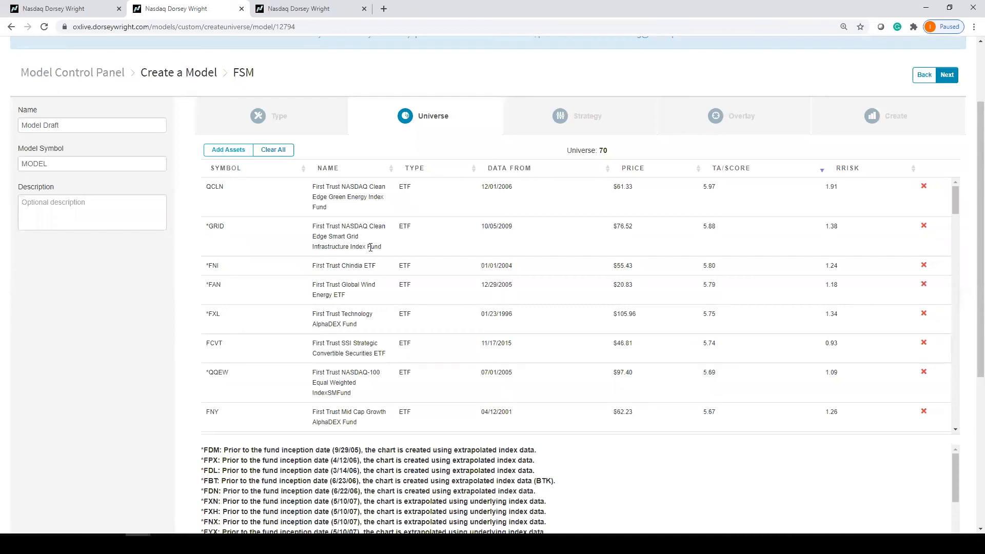
{"action": "scroll", "coordinate": [421, 296], "scroll_direction": "down", "scroll_amount": 2}
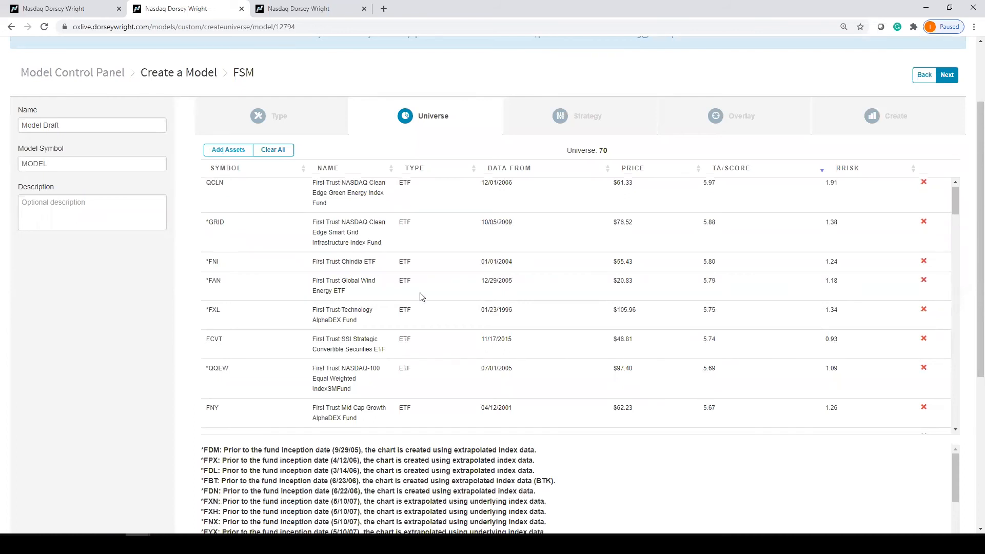
{"action": "scroll", "coordinate": [421, 296], "scroll_direction": "down", "scroll_amount": 1}
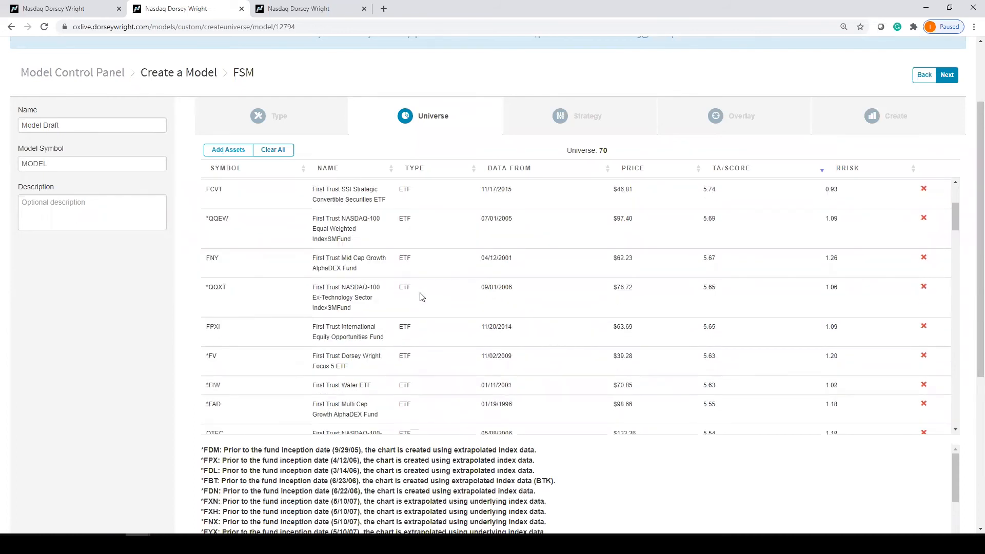
{"action": "scroll", "coordinate": [421, 297], "scroll_direction": "down", "scroll_amount": 2}
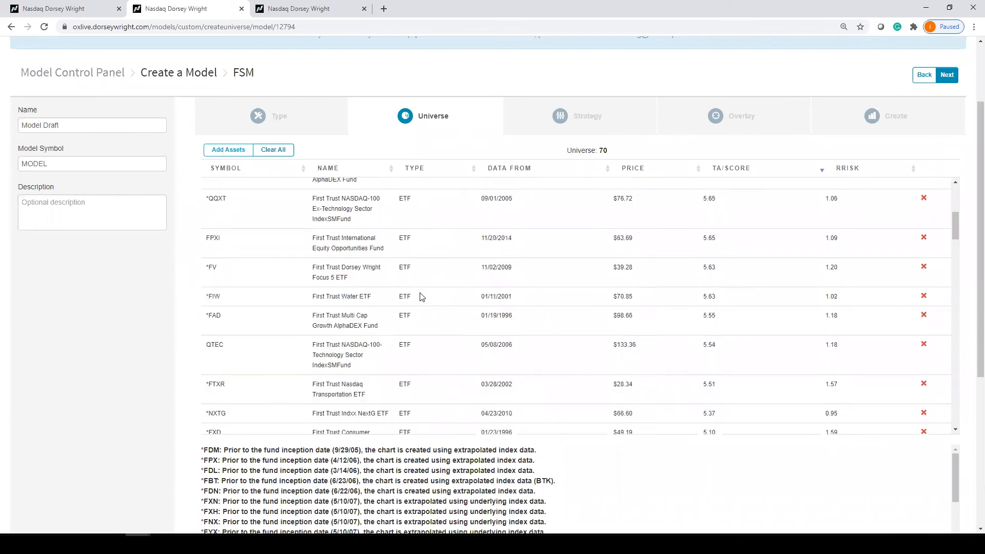
{"action": "scroll", "coordinate": [559, 316], "scroll_direction": "up", "scroll_amount": 10}
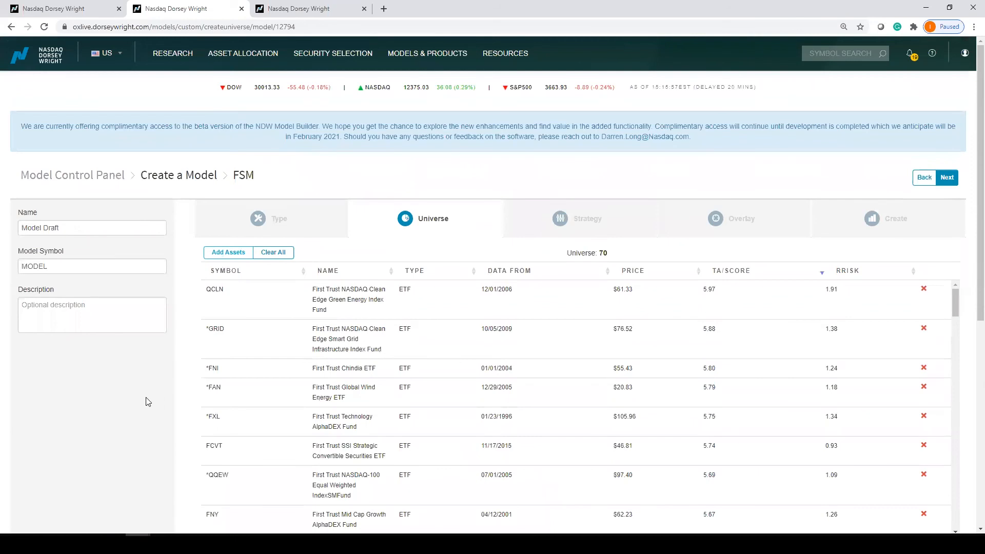
Add the money market proxy MNYMKT to the universe and continue to the model's strategy.
{"action": "scroll", "coordinate": [149, 402], "scroll_direction": "down", "scroll_amount": 3}
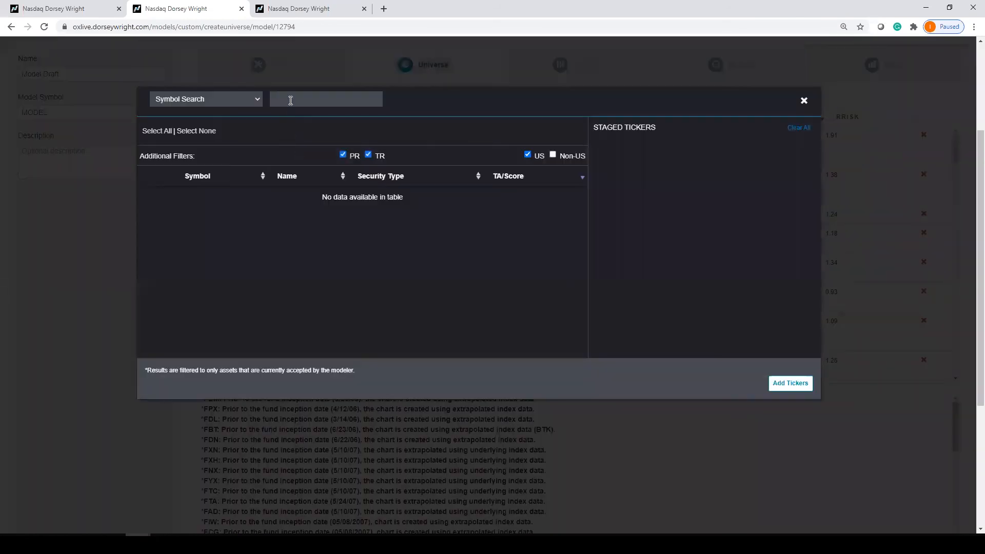
{"action": "type", "text": "mnymkt"}
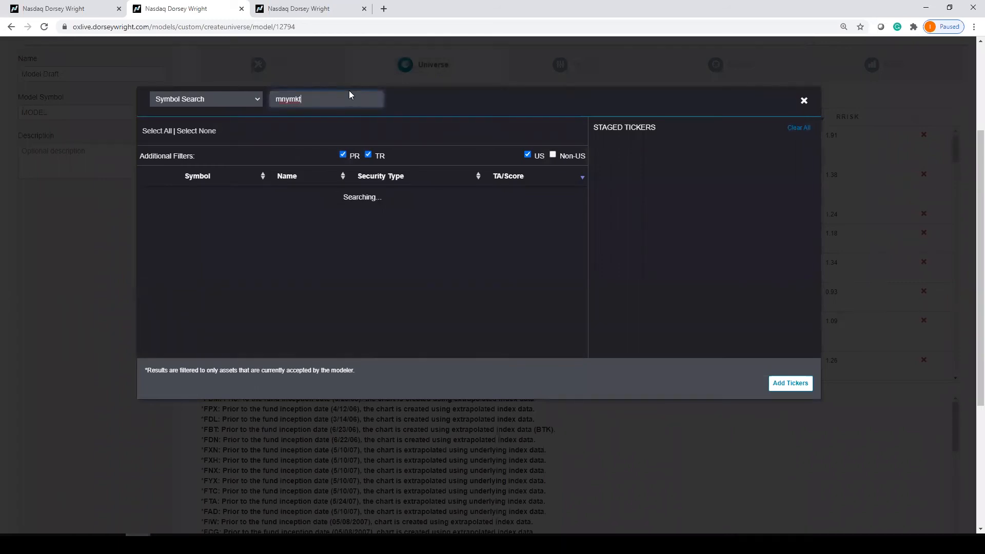
{"action": "left_click", "coordinate": [147, 199]}
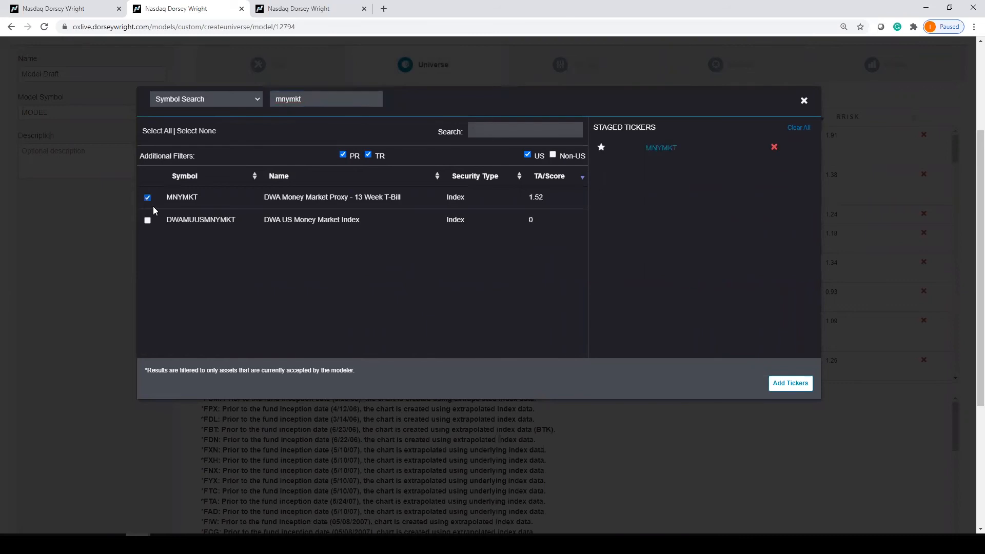
{"action": "left_click", "coordinate": [792, 389]}
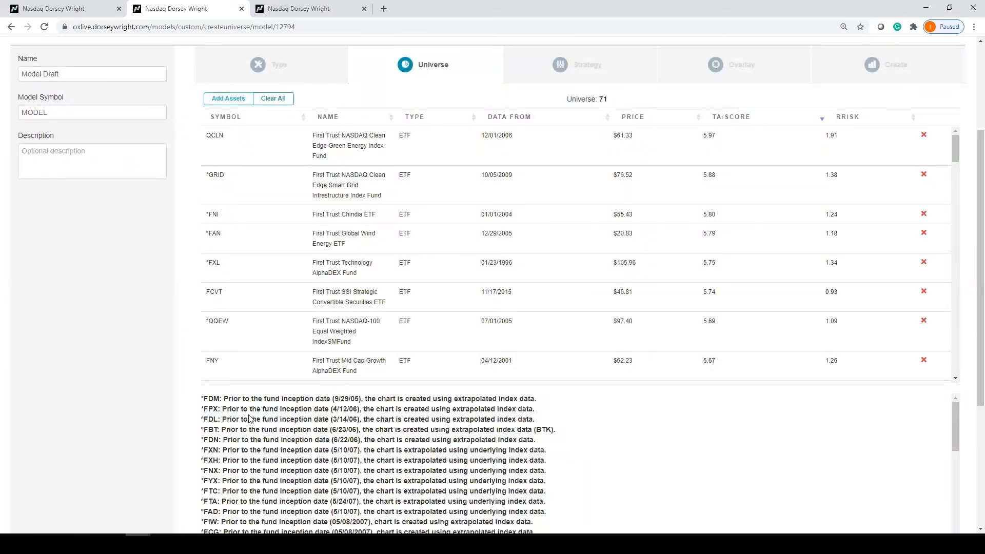
{"action": "scroll", "coordinate": [154, 423], "scroll_direction": "up", "scroll_amount": 3}
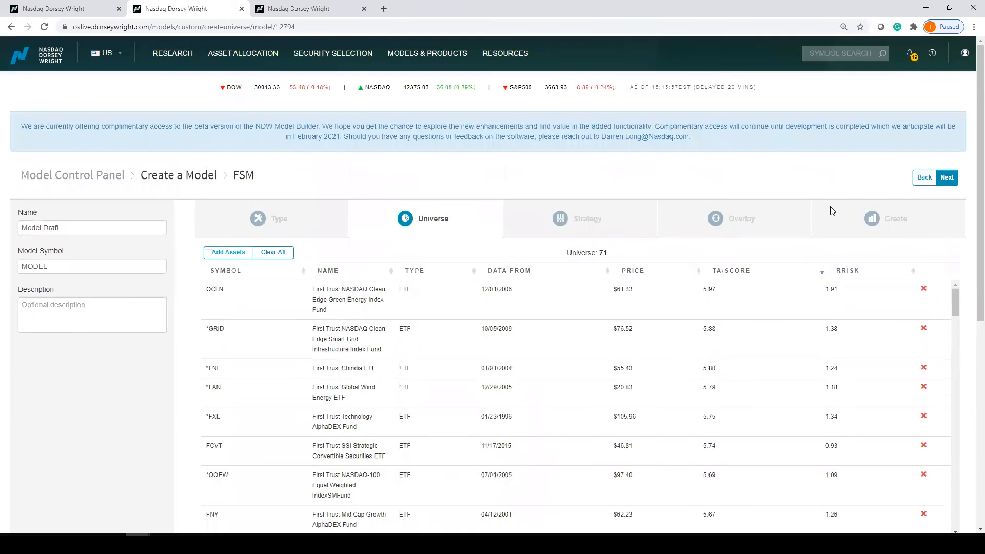
{"action": "left_click", "coordinate": [946, 177]}
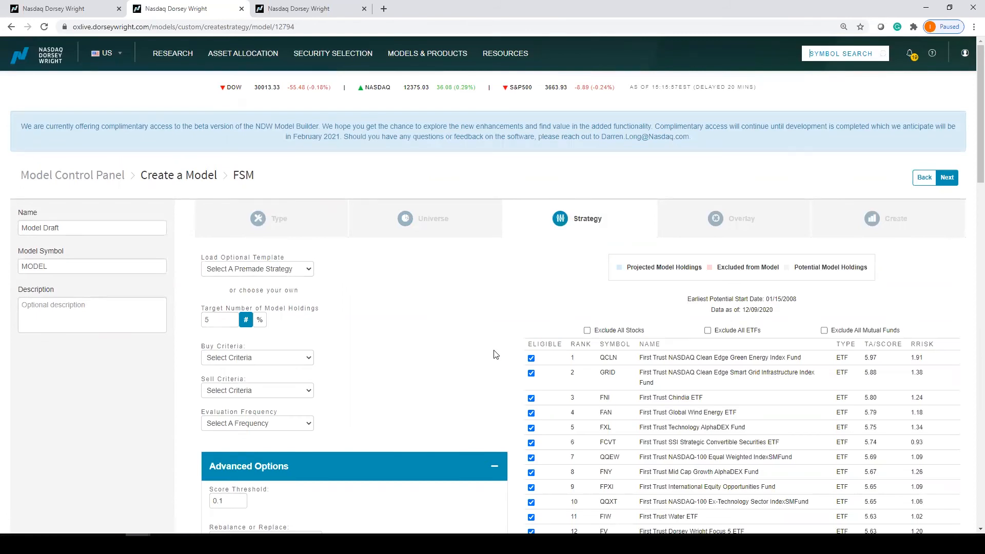
Examine the strategy settings, the ranked ETF list and the available premade strategy templates.
{"action": "scroll", "coordinate": [496, 354], "scroll_direction": "down", "scroll_amount": 1}
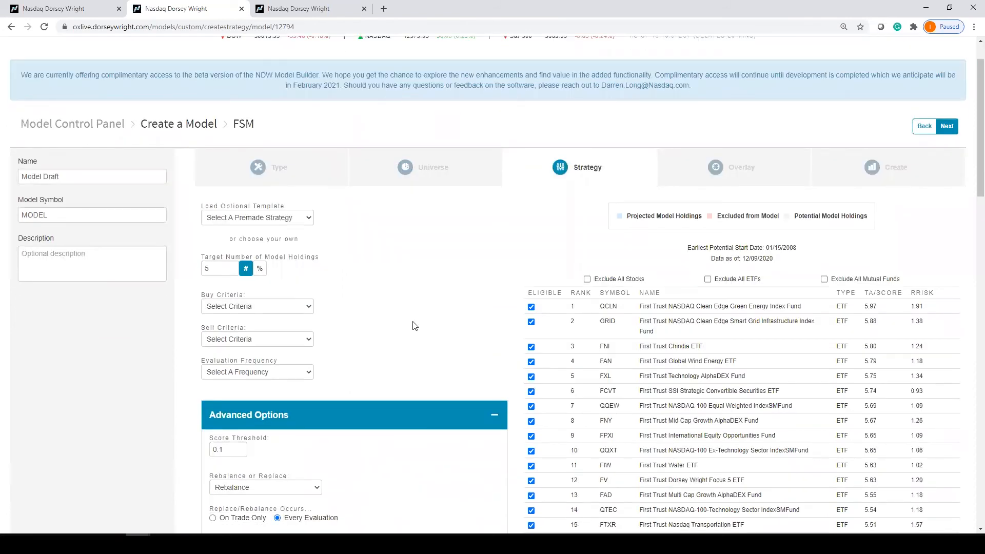
{"action": "scroll", "coordinate": [493, 336], "scroll_direction": "down", "scroll_amount": 2}
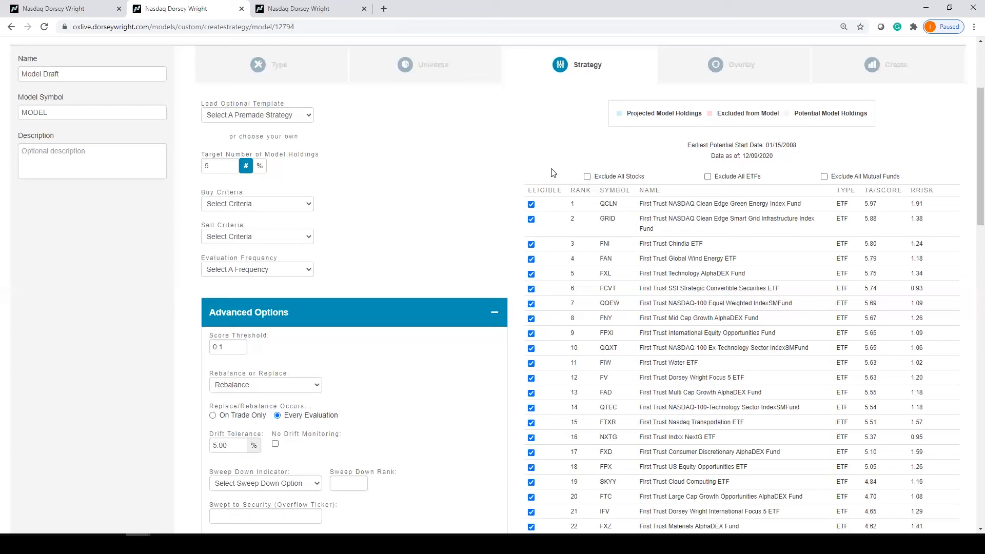
{"action": "scroll", "coordinate": [723, 207], "scroll_direction": "down", "scroll_amount": 10}
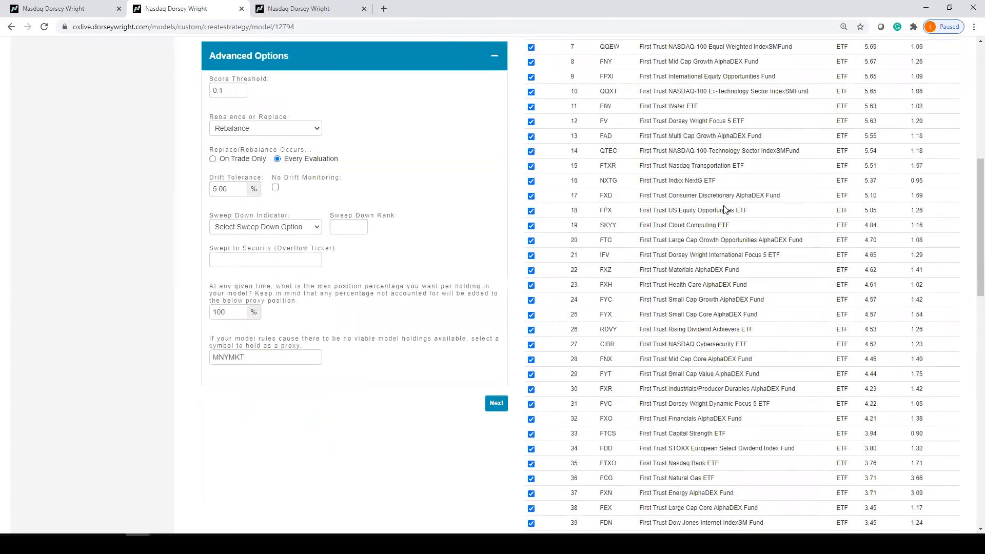
{"action": "scroll", "coordinate": [723, 208], "scroll_direction": "up", "scroll_amount": 15}
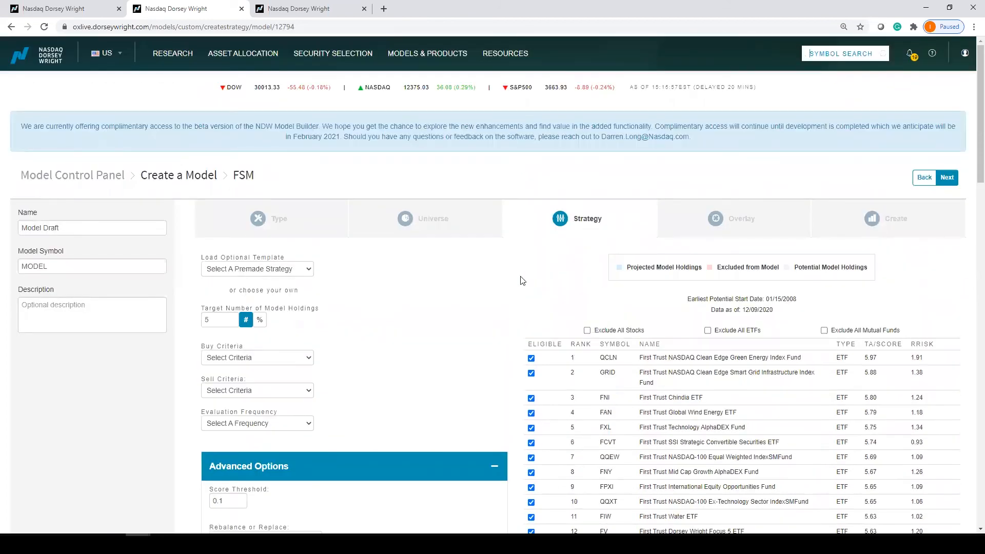
{"action": "left_click", "coordinate": [266, 272]}
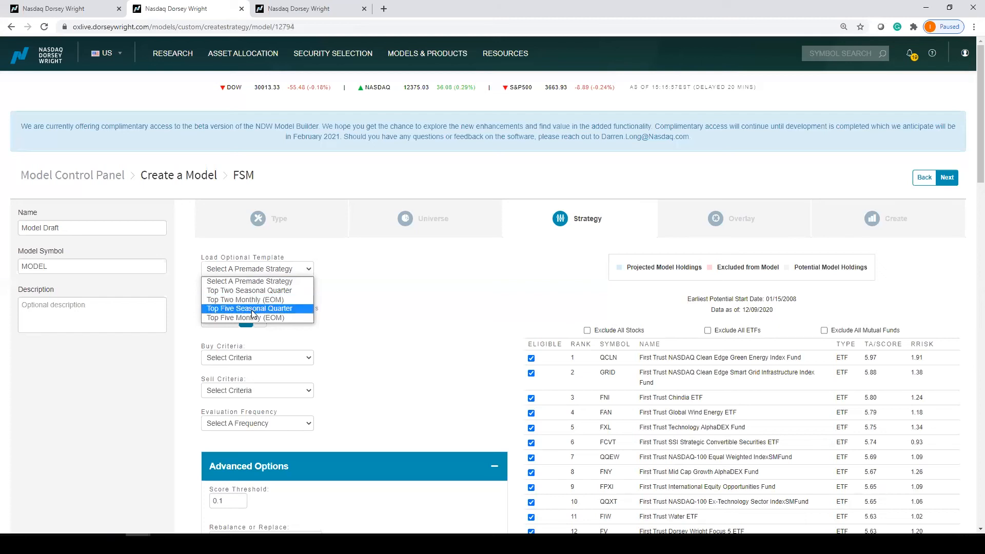
{"action": "left_click", "coordinate": [409, 281]}
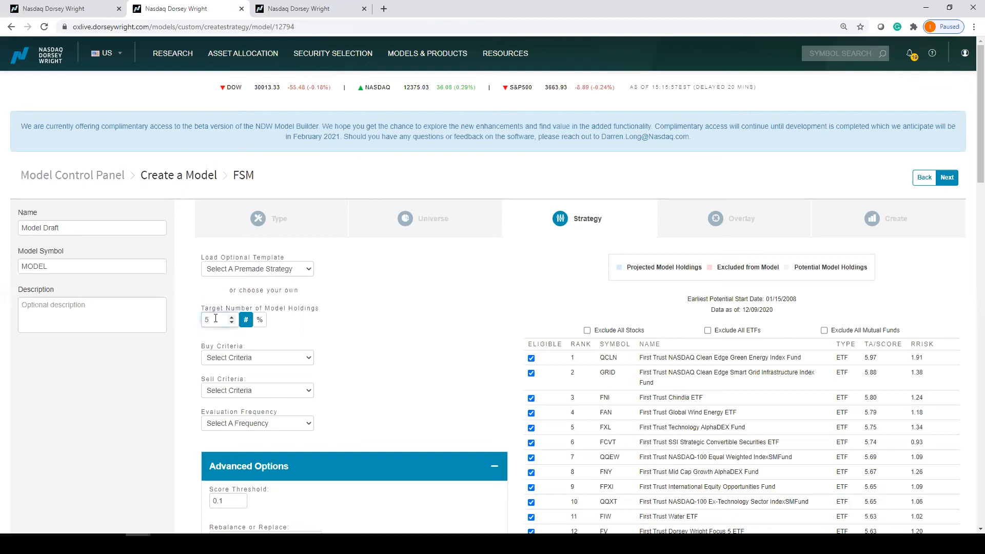
Set the target number of holdings to 10 and use rank-based buy criteria for positions ranked at or above 10.
{"action": "key", "text": "BackSpace"}
{"action": "type", "text": "10"}
{"action": "left_click", "coordinate": [400, 305]}
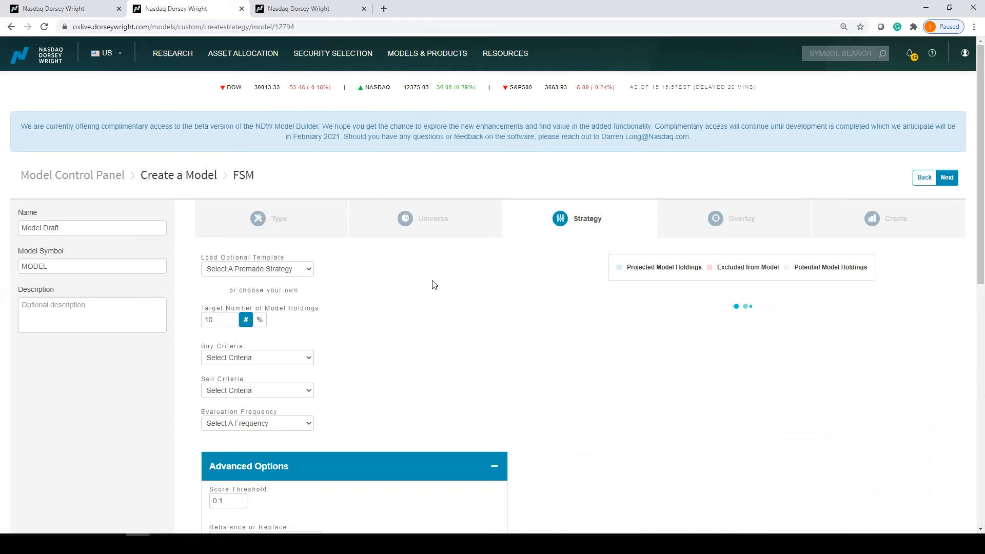
{"action": "left_click", "coordinate": [243, 359]}
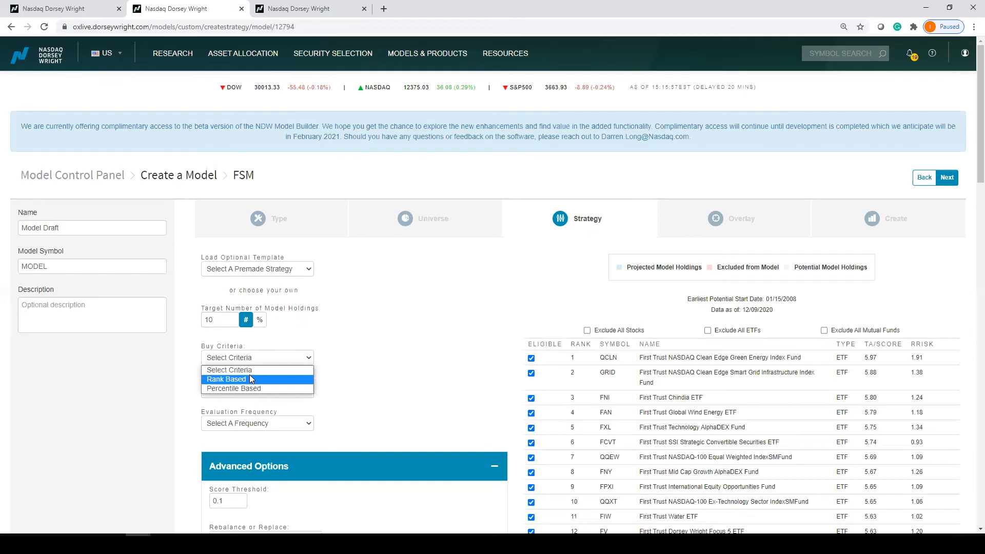
{"action": "left_click", "coordinate": [251, 379]}
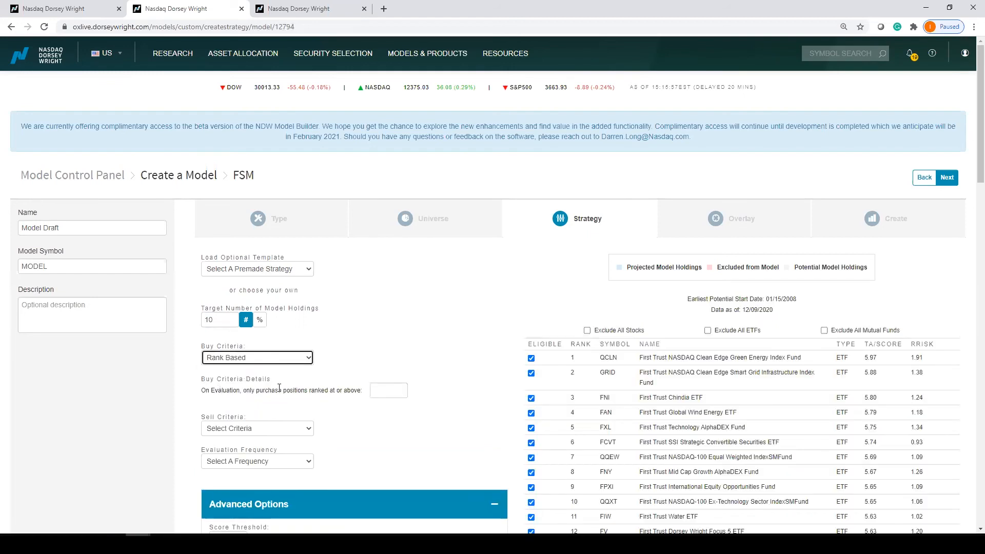
{"action": "left_click", "coordinate": [385, 389]}
{"action": "type", "text": "10"}
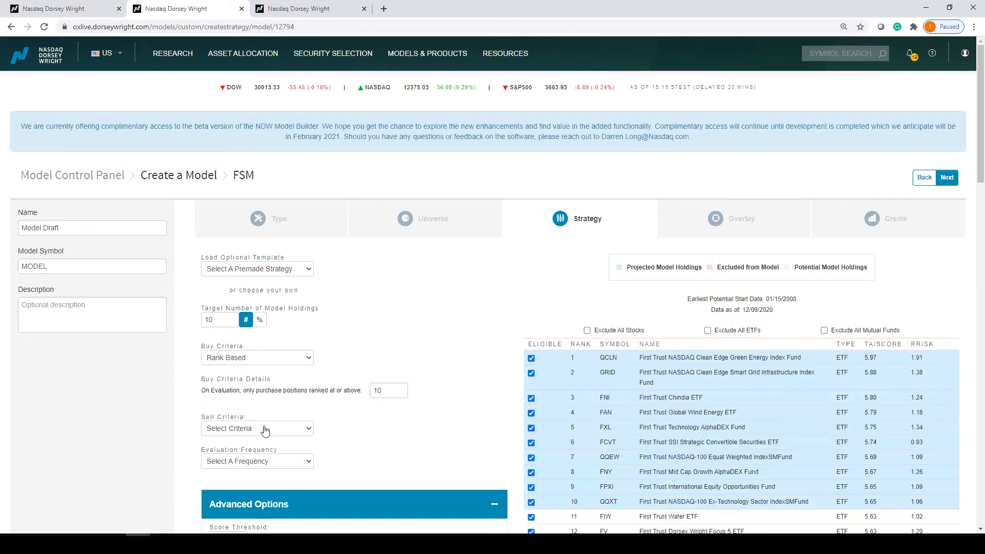
Use rank-based sell criteria that sell positions ranked at or below 11.
{"action": "left_click", "coordinate": [264, 429]}
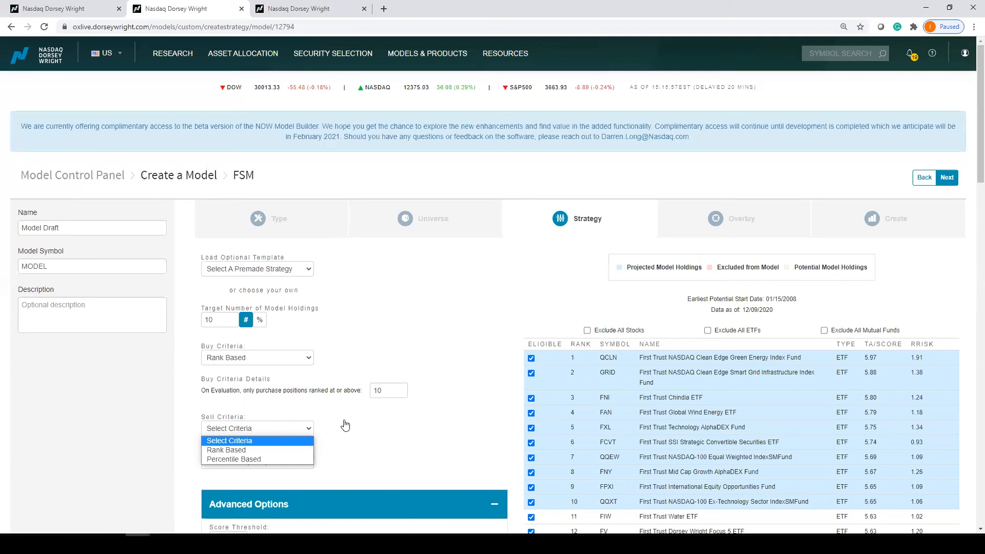
{"action": "left_click", "coordinate": [262, 449]}
{"action": "left_click", "coordinate": [368, 462]}
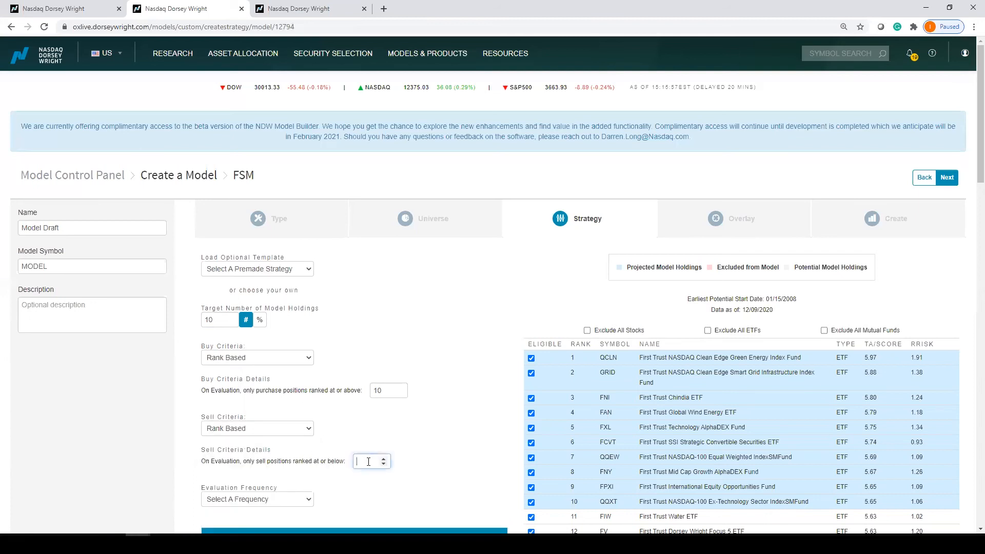
{"action": "type", "text": "11"}
{"action": "left_click", "coordinate": [446, 326]}
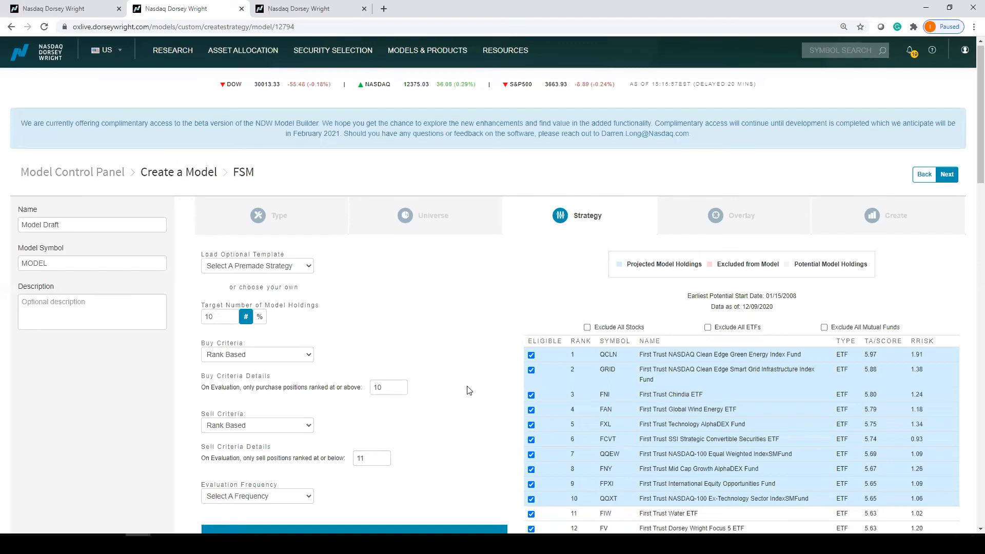
Set the evaluation frequency to Monthly on the last trading day of the month.
{"action": "scroll", "coordinate": [470, 390], "scroll_direction": "down", "scroll_amount": 2}
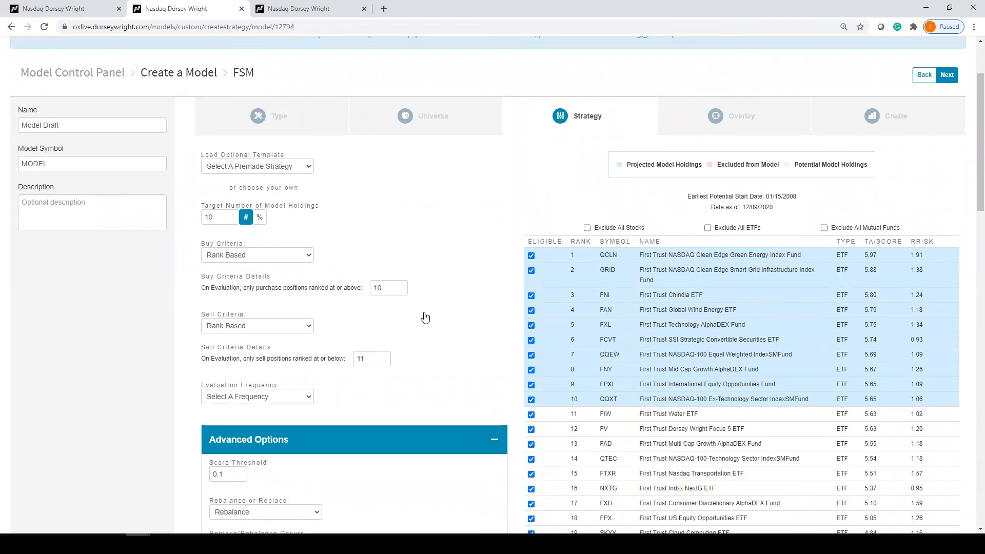
{"action": "left_click", "coordinate": [253, 397]}
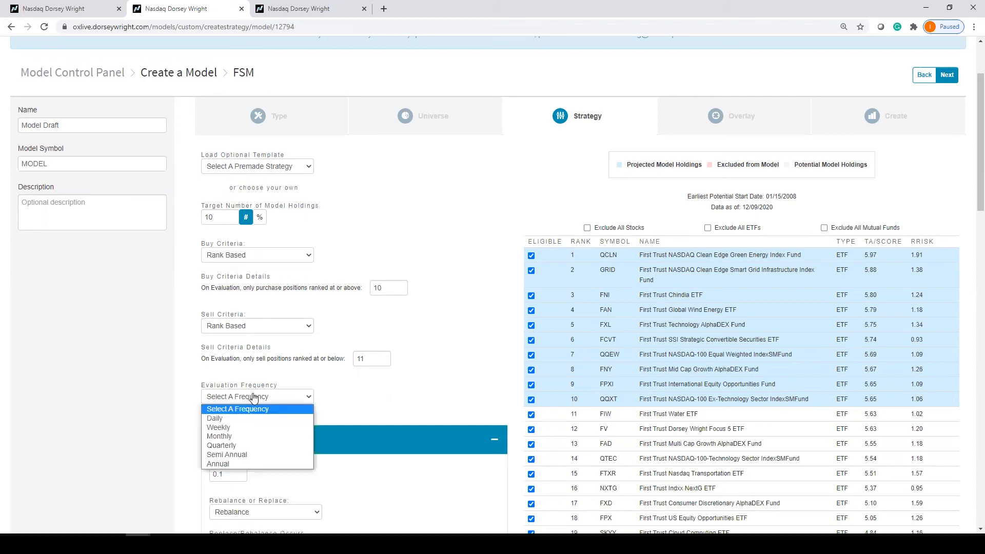
{"action": "left_click", "coordinate": [251, 436]}
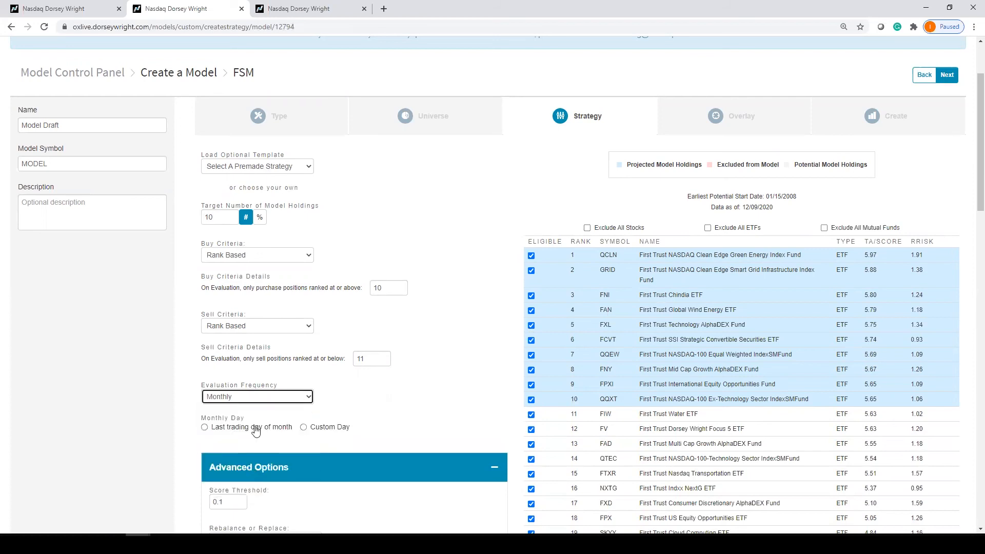
{"action": "left_click", "coordinate": [256, 429]}
Review the advanced options and choose MNYMKT as the sweep down indicator with a sweep down rank of 10.
{"action": "scroll", "coordinate": [470, 343], "scroll_direction": "down", "scroll_amount": 2}
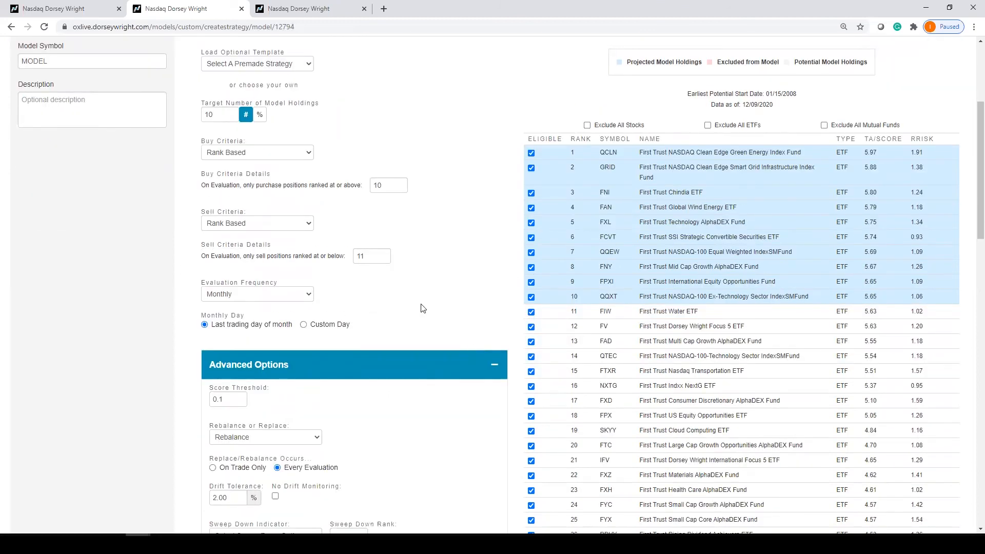
{"action": "scroll", "coordinate": [372, 311], "scroll_direction": "down", "scroll_amount": 4}
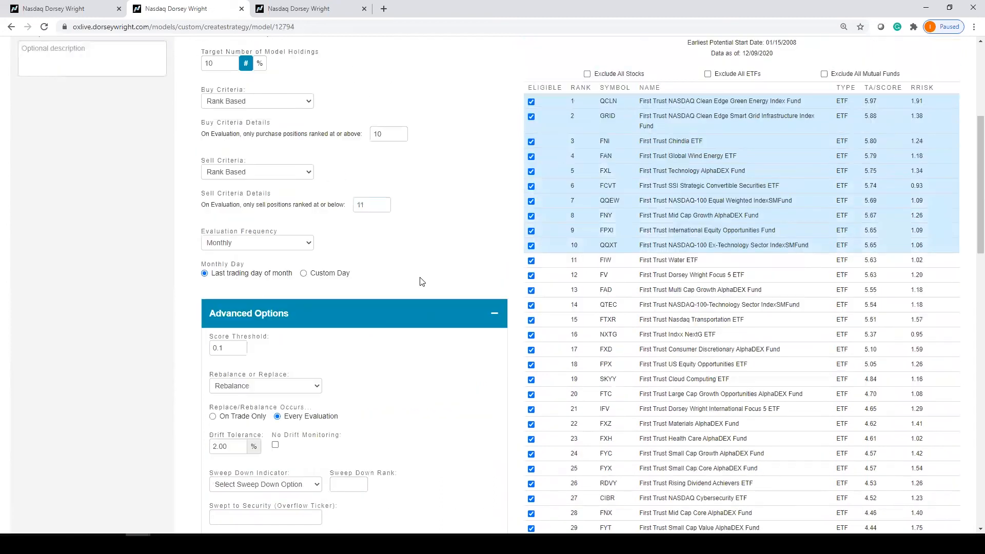
{"action": "scroll", "coordinate": [422, 281], "scroll_direction": "up", "scroll_amount": 3}
{"action": "scroll", "coordinate": [362, 368], "scroll_direction": "down", "scroll_amount": 2}
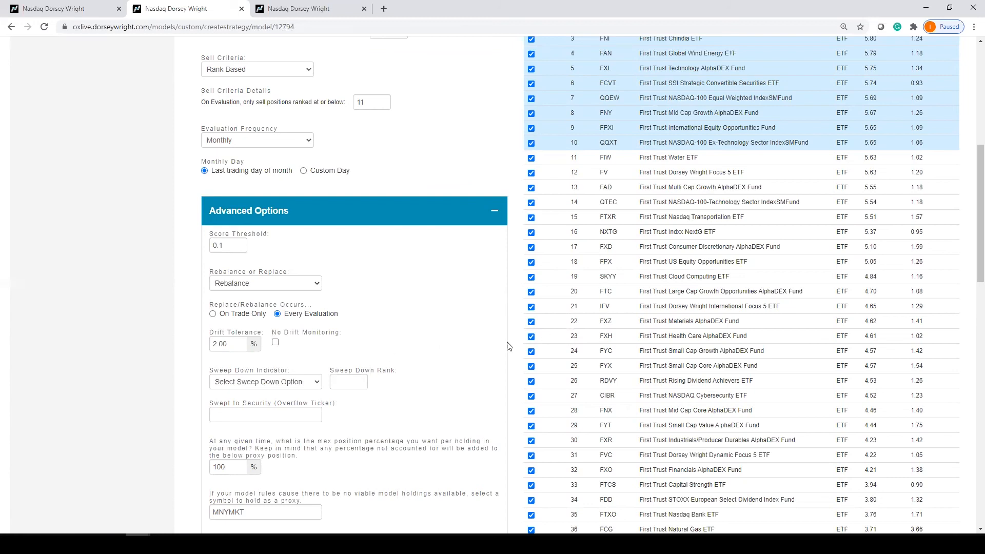
{"action": "left_click", "coordinate": [301, 388]}
{"action": "scroll", "coordinate": [264, 275], "scroll_direction": "down", "scroll_amount": 5}
{"action": "left_click", "coordinate": [251, 287]}
{"action": "left_click", "coordinate": [358, 380]}
{"action": "type", "text": "10"}
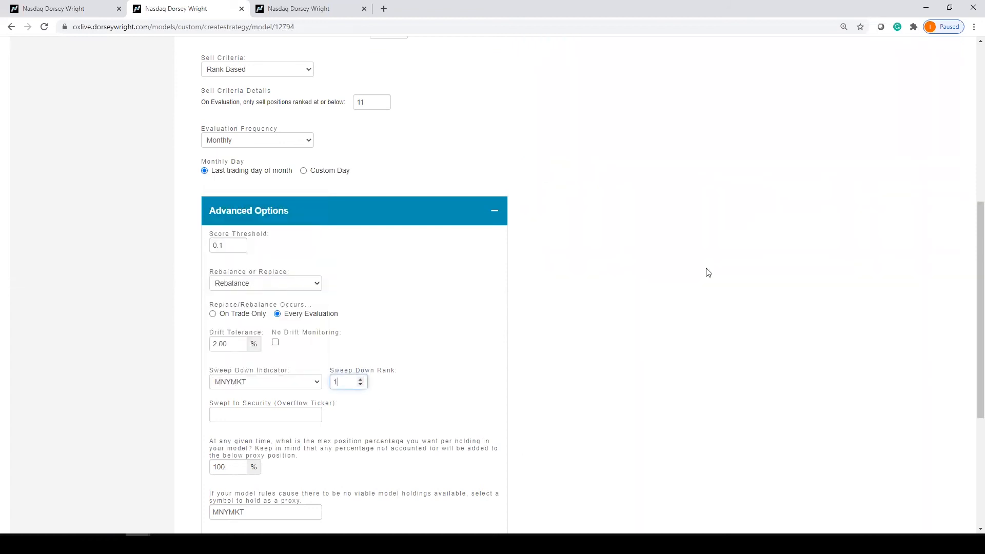
Set the swept-to security (overflow ticker) to MNYMKT.
{"action": "left_click", "coordinate": [293, 415]}
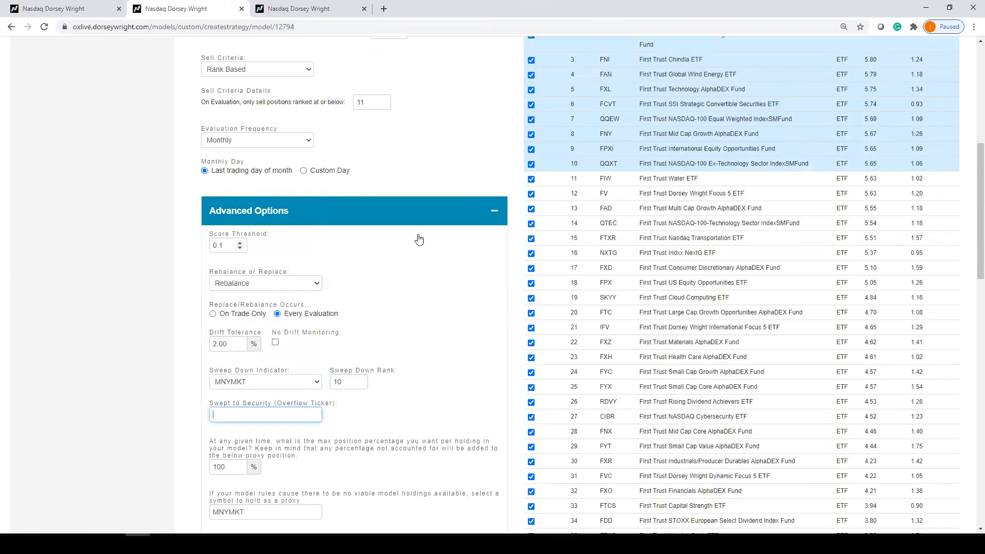
{"action": "type", "text": "MNYMKT"}
{"action": "left_click", "coordinate": [439, 283]}
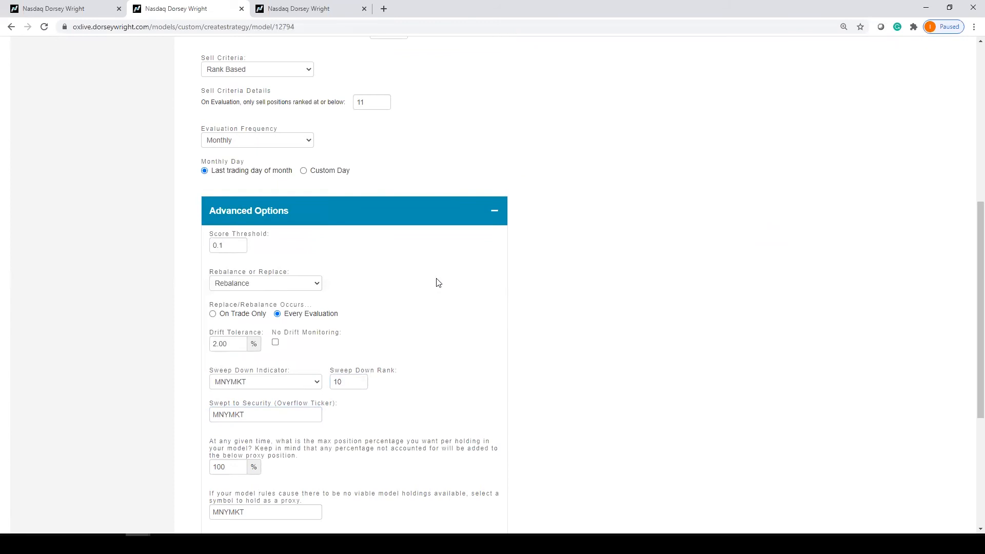
Check where MNYMKT ranks in the eligible securities list and continue to the Overlay stage.
{"action": "scroll", "coordinate": [520, 355], "scroll_direction": "up", "scroll_amount": 2}
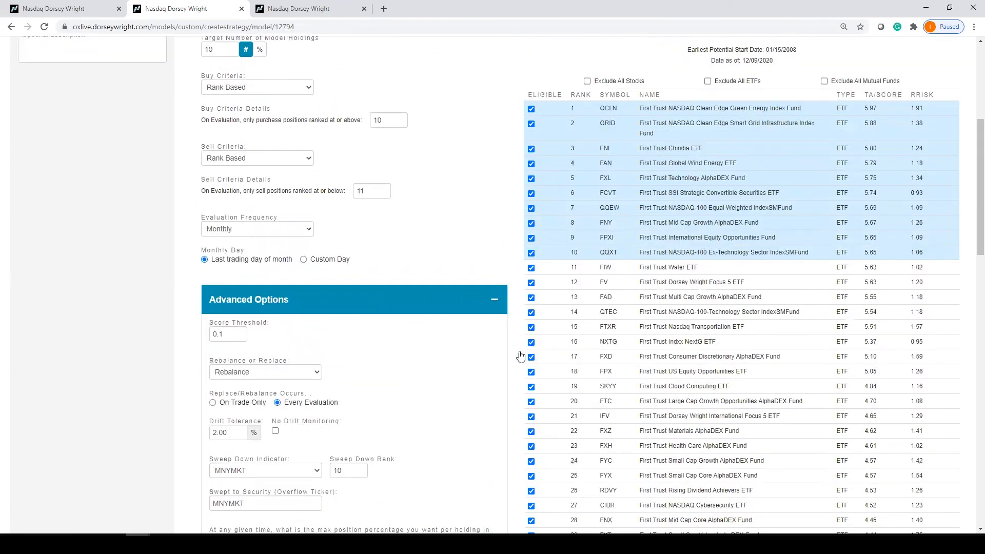
{"action": "scroll", "coordinate": [769, 279], "scroll_direction": "down", "scroll_amount": 15}
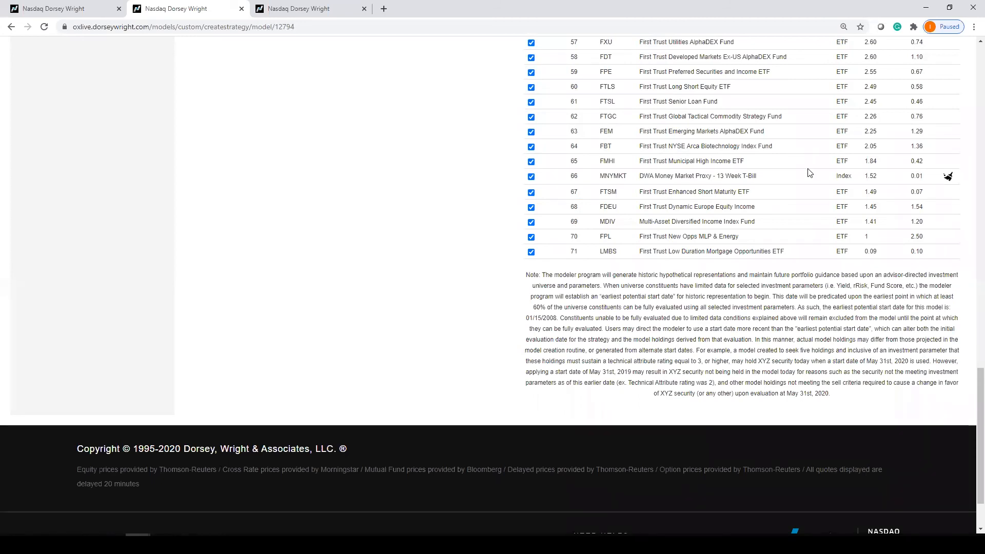
{"action": "scroll", "coordinate": [660, 184], "scroll_direction": "up", "scroll_amount": 1}
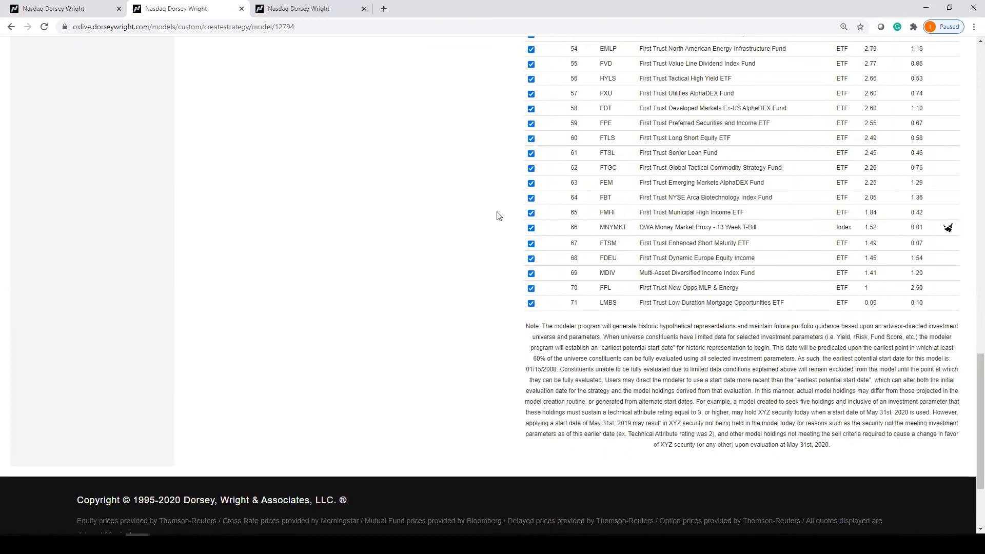
{"action": "scroll", "coordinate": [496, 215], "scroll_direction": "up", "scroll_amount": 15}
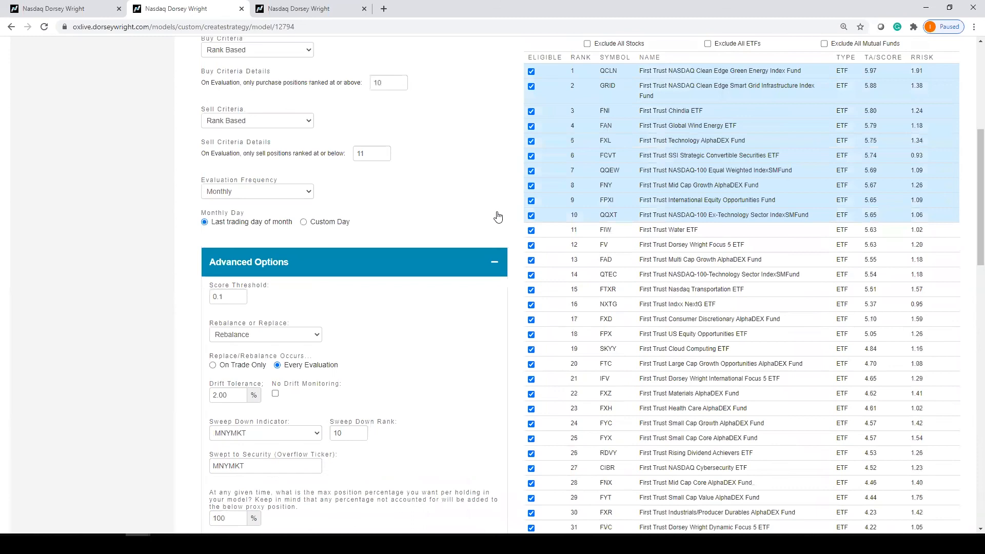
{"action": "scroll", "coordinate": [446, 184], "scroll_direction": "down", "scroll_amount": 4}
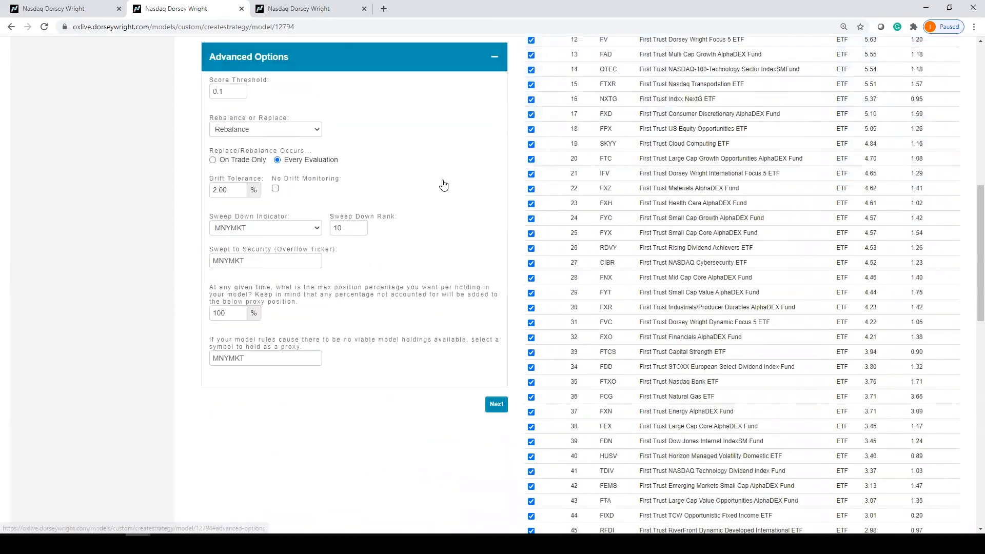
{"action": "left_click", "coordinate": [497, 405]}
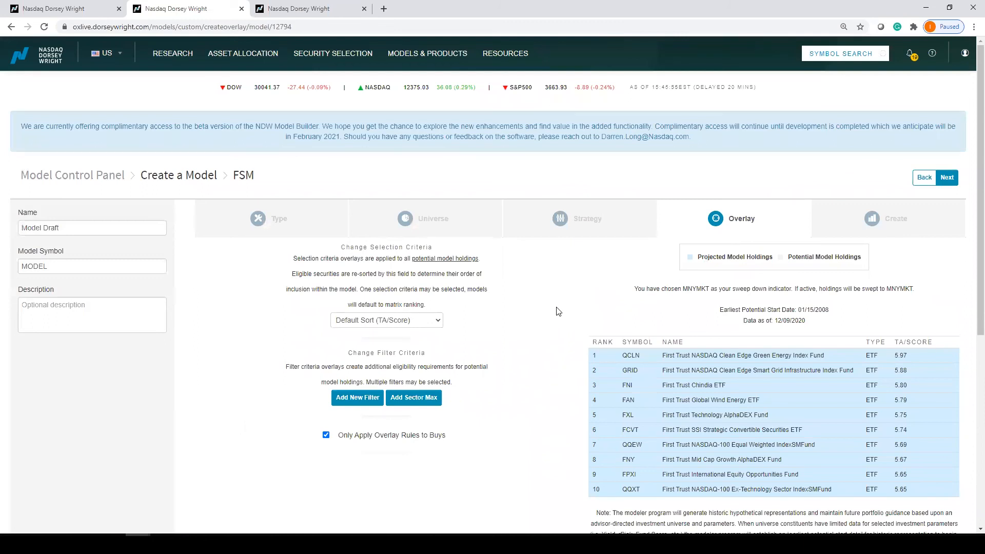
Review the selection criteria options, keep Default Sort (TA/Score), and continue to the Create stage.
{"action": "left_click", "coordinate": [390, 322]}
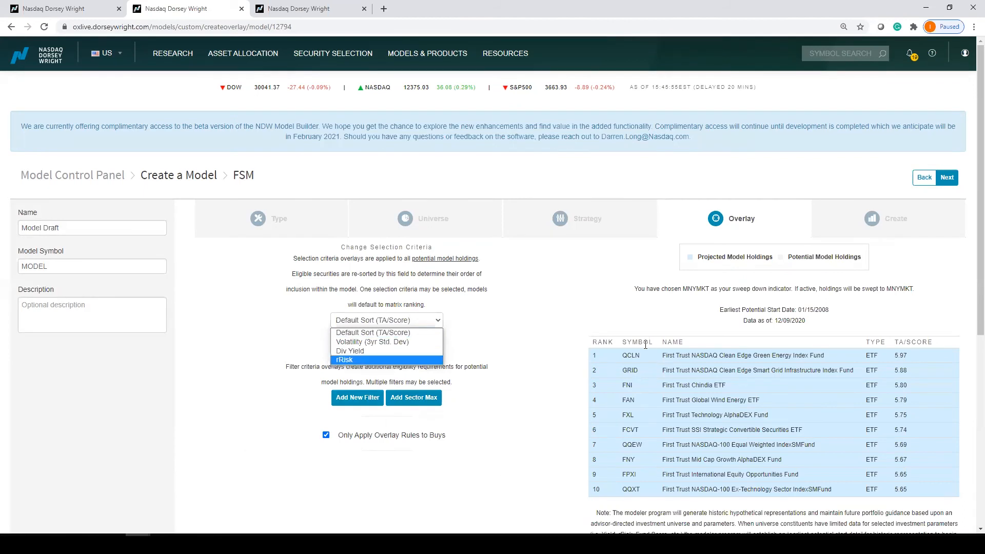
{"action": "left_click", "coordinate": [406, 322]}
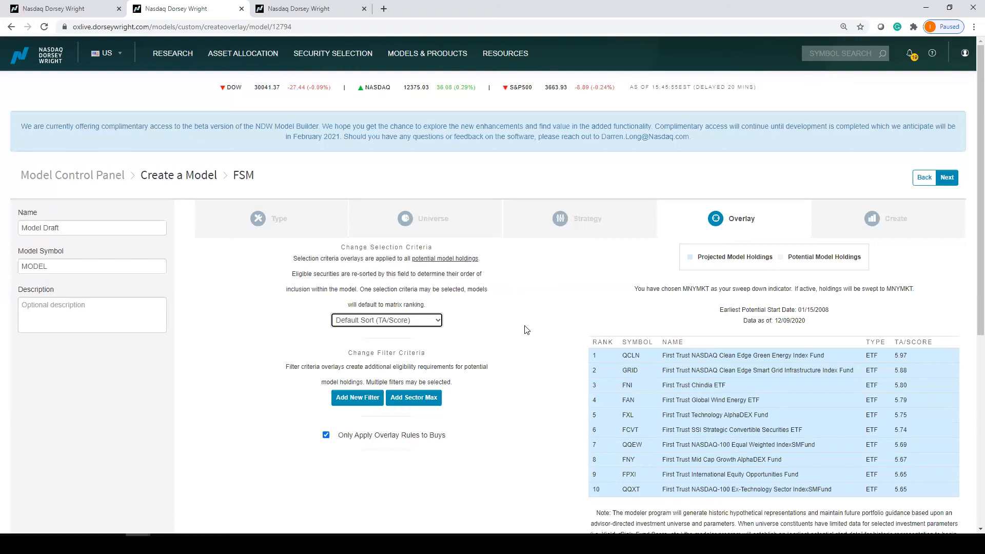
{"action": "left_click", "coordinate": [948, 178]}
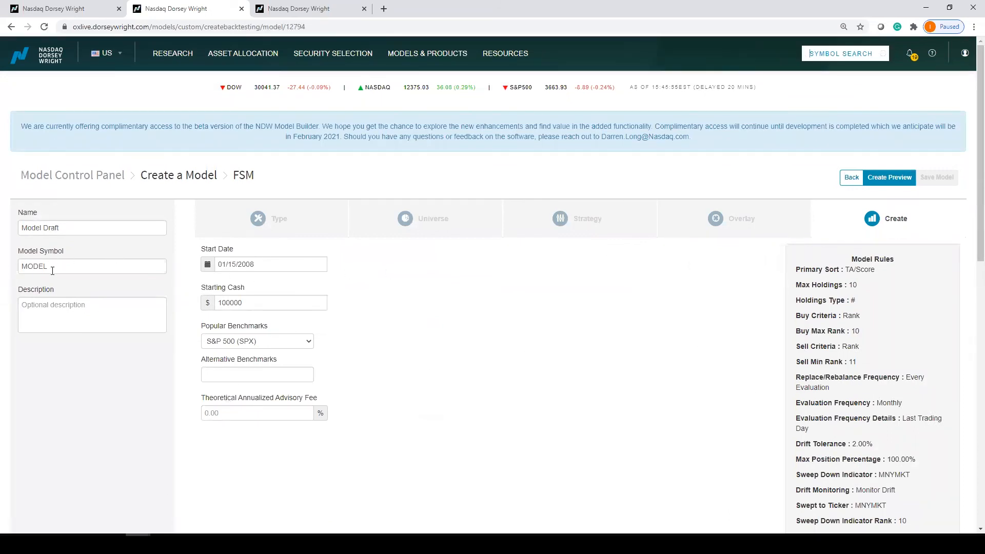
Review the backtest settings, model rules, overlay rules and universe list of the FSM draft.
{"action": "scroll", "coordinate": [501, 362], "scroll_direction": "down", "scroll_amount": 2}
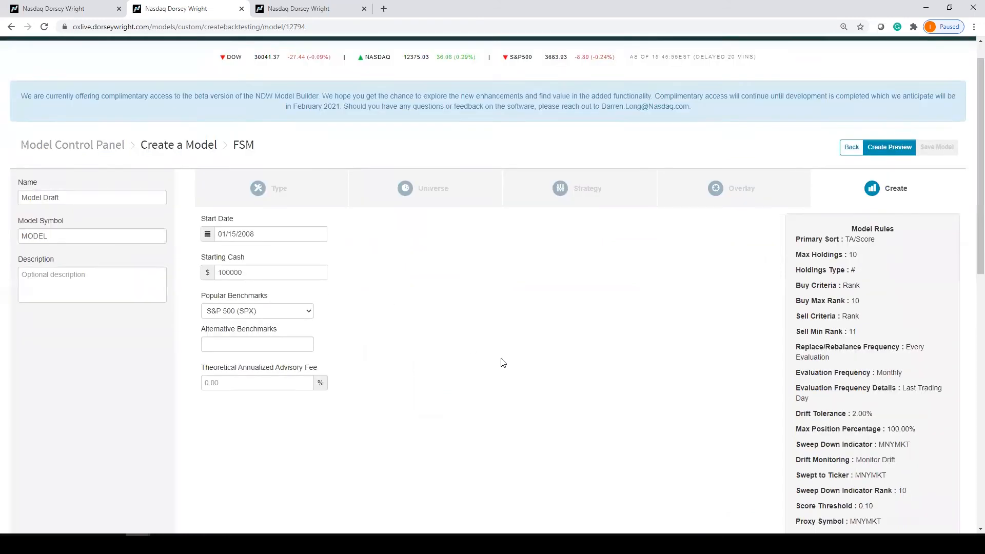
{"action": "scroll", "coordinate": [501, 363], "scroll_direction": "up", "scroll_amount": 1}
{"action": "scroll", "coordinate": [501, 364], "scroll_direction": "down", "scroll_amount": 4}
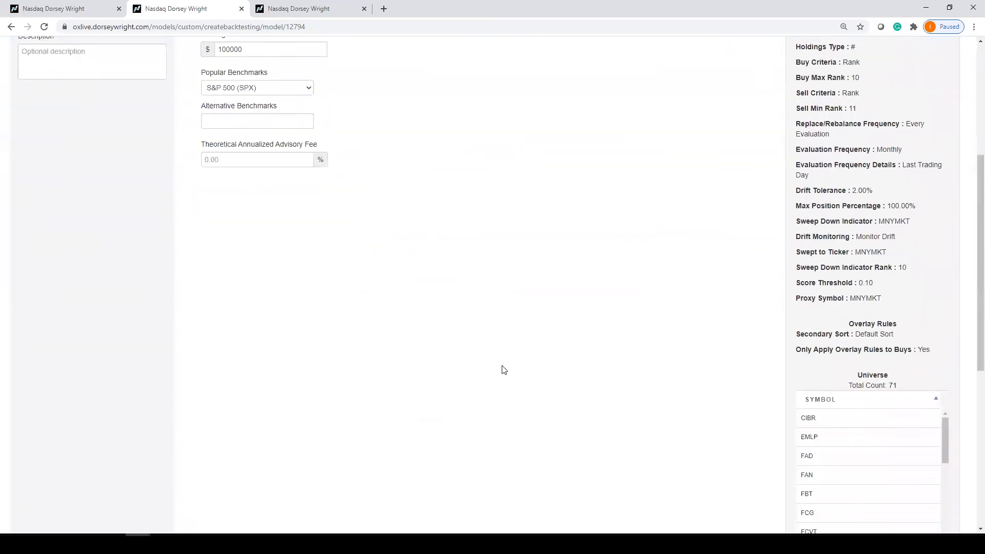
{"action": "scroll", "coordinate": [501, 367], "scroll_direction": "up", "scroll_amount": 5}
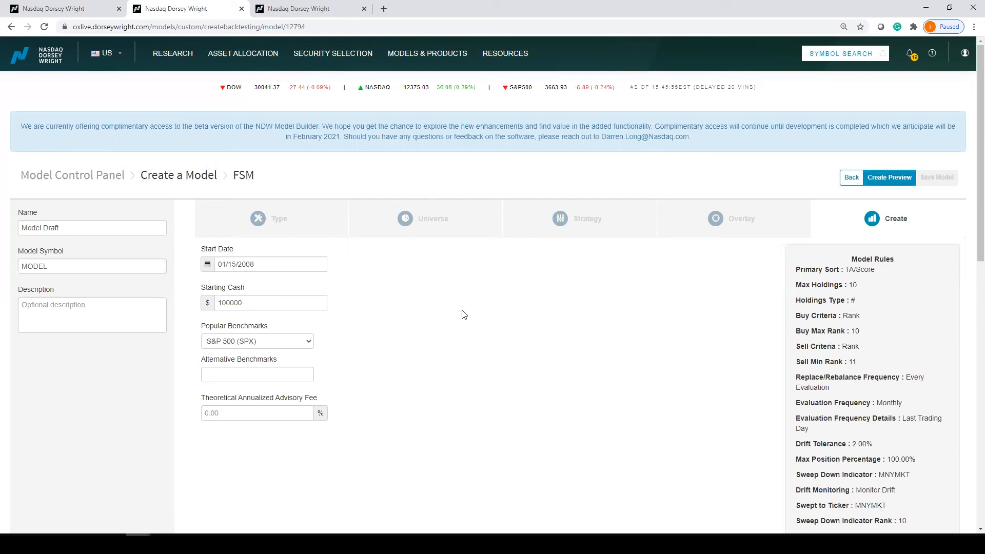
Examine the already generated FSMTEST1 model preview, covering its performance chart, annualized returns, portfolio statistics and holdings over time.
{"action": "left_click", "coordinate": [293, 7]}
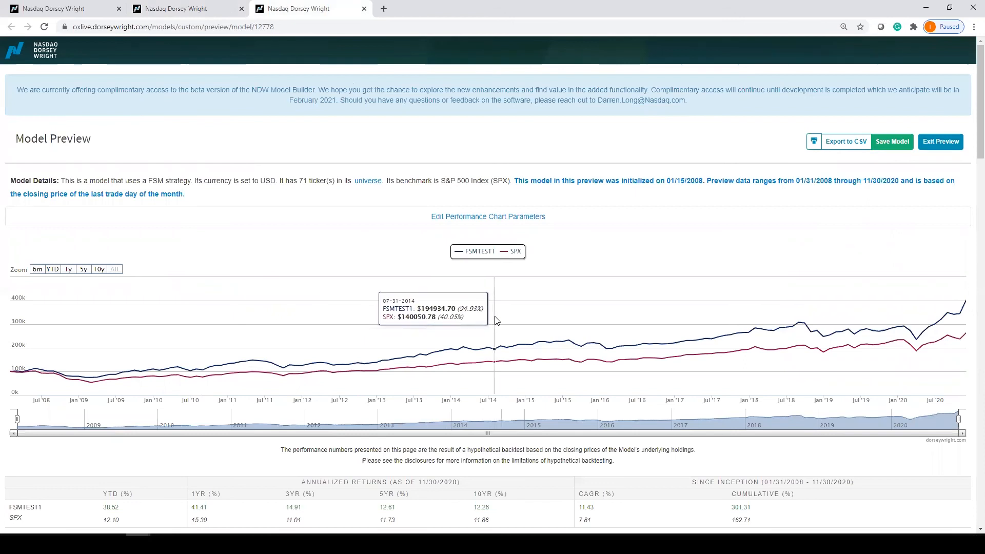
{"action": "scroll", "coordinate": [496, 321], "scroll_direction": "down", "scroll_amount": 1}
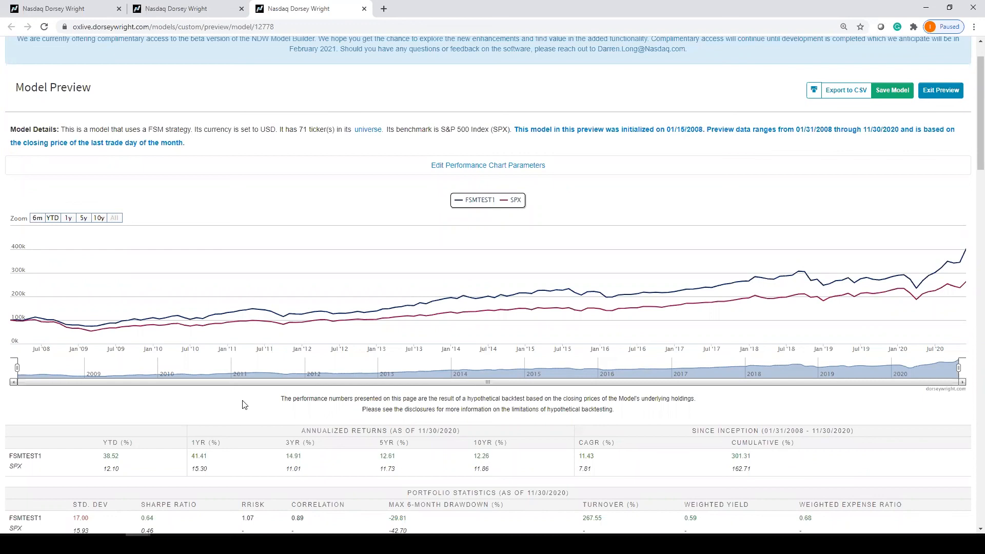
{"action": "scroll", "coordinate": [245, 405], "scroll_direction": "down", "scroll_amount": 4}
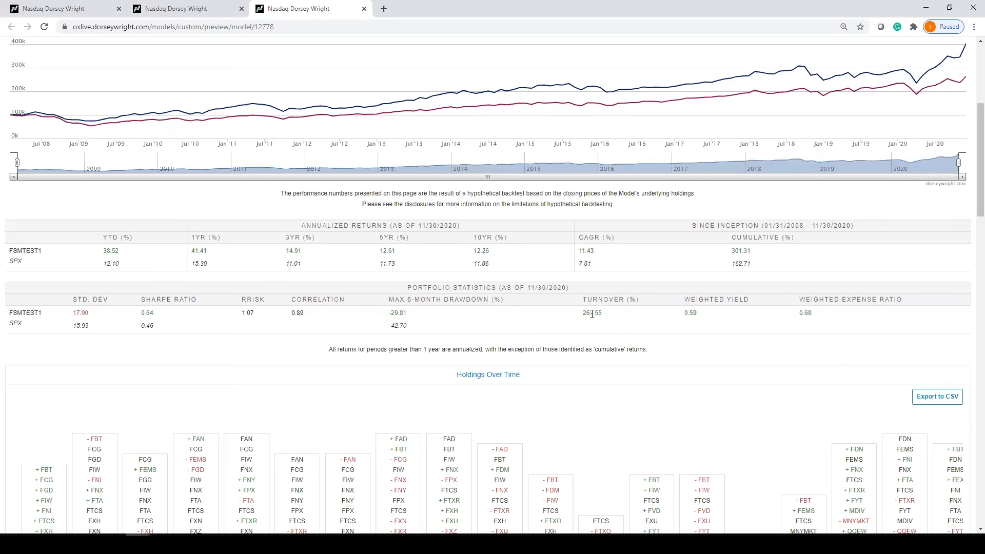
{"action": "scroll", "coordinate": [569, 354], "scroll_direction": "down", "scroll_amount": 1}
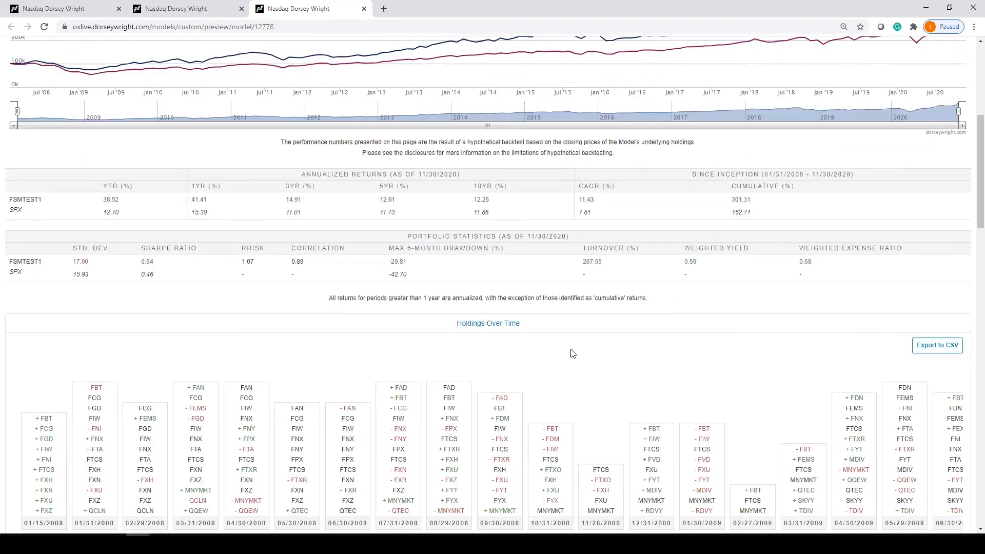
{"action": "scroll", "coordinate": [572, 353], "scroll_direction": "up", "scroll_amount": 3}
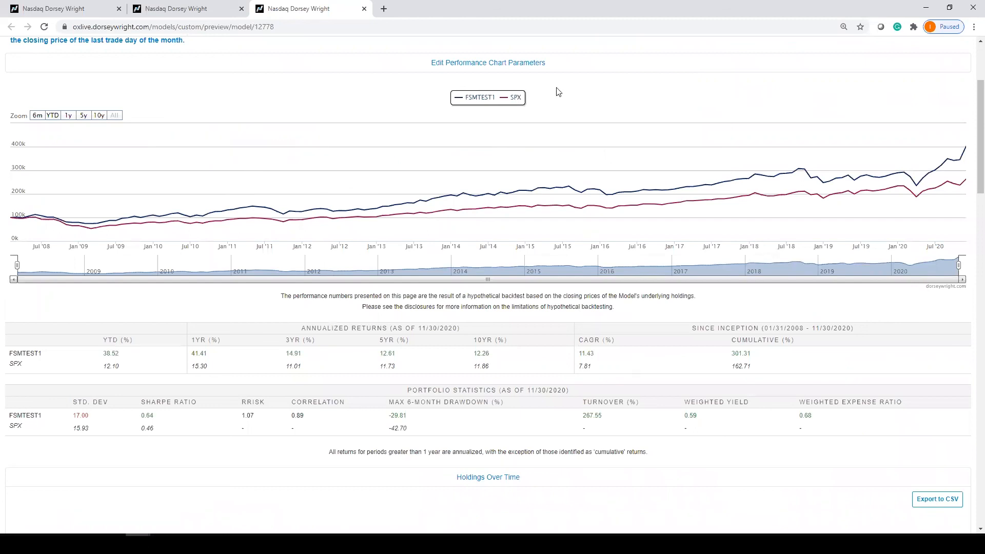
{"action": "scroll", "coordinate": [558, 91], "scroll_direction": "up", "scroll_amount": 2}
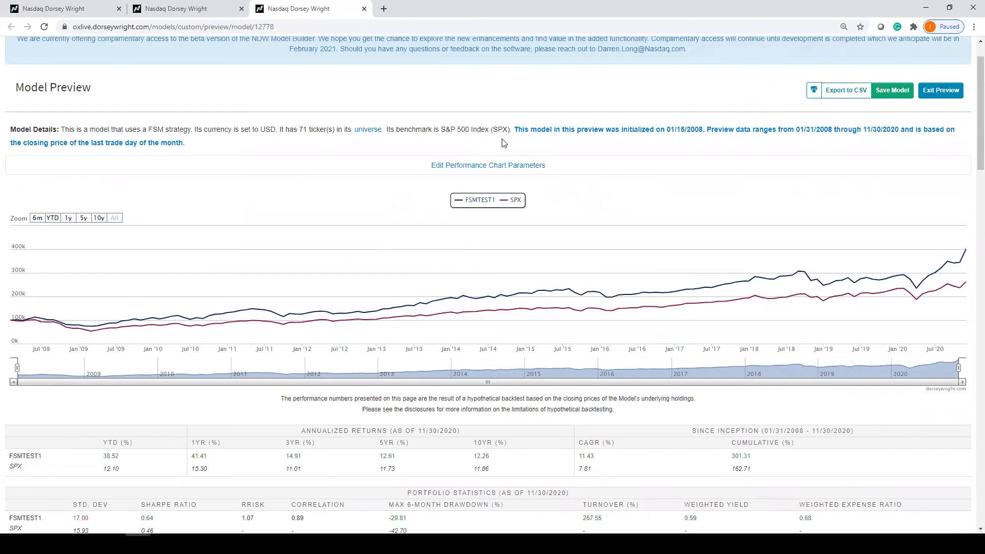
{"action": "scroll", "coordinate": [503, 143], "scroll_direction": "up", "scroll_amount": 1}
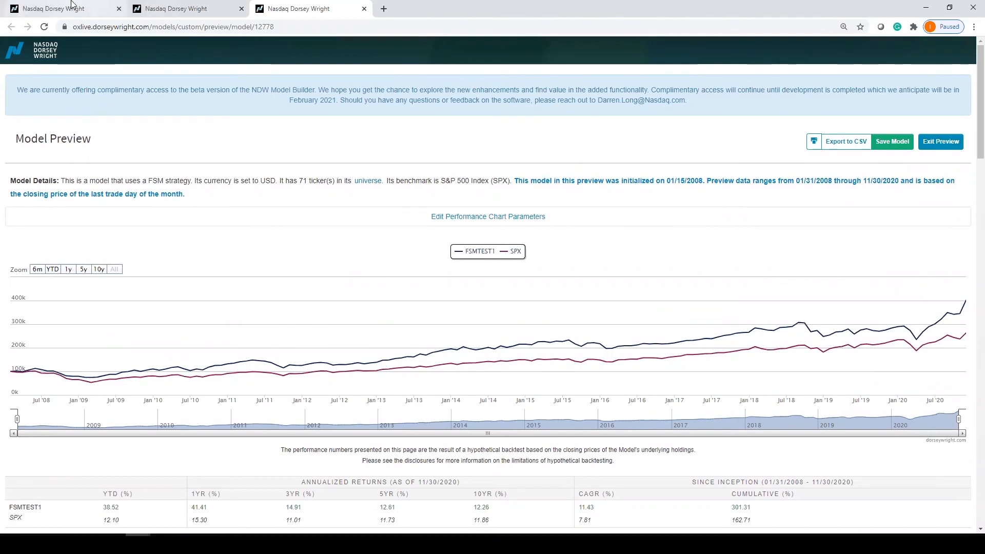
Return to the FSM draft and open the custom models control panel to review the live and draft models.
{"action": "left_click", "coordinate": [187, 6]}
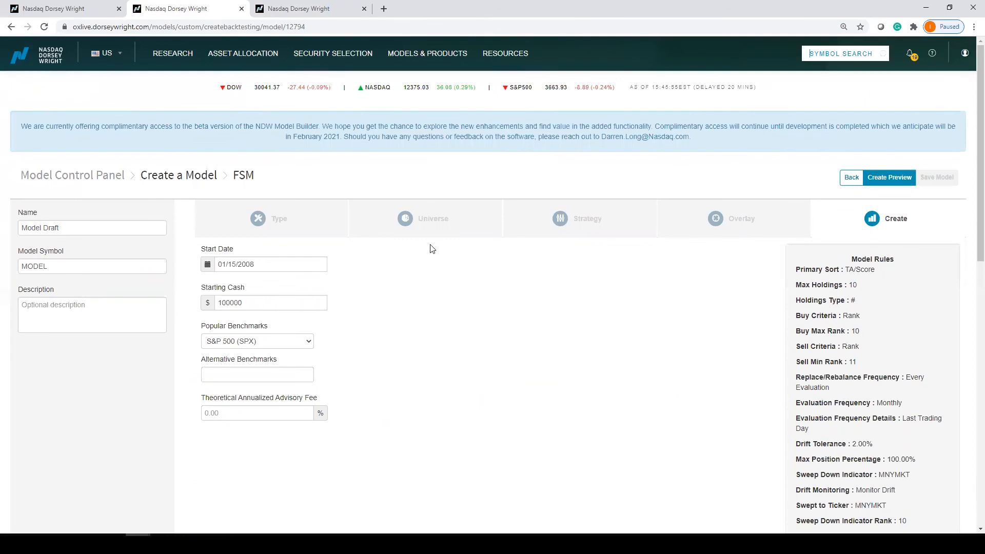
{"action": "left_click", "coordinate": [427, 53]}
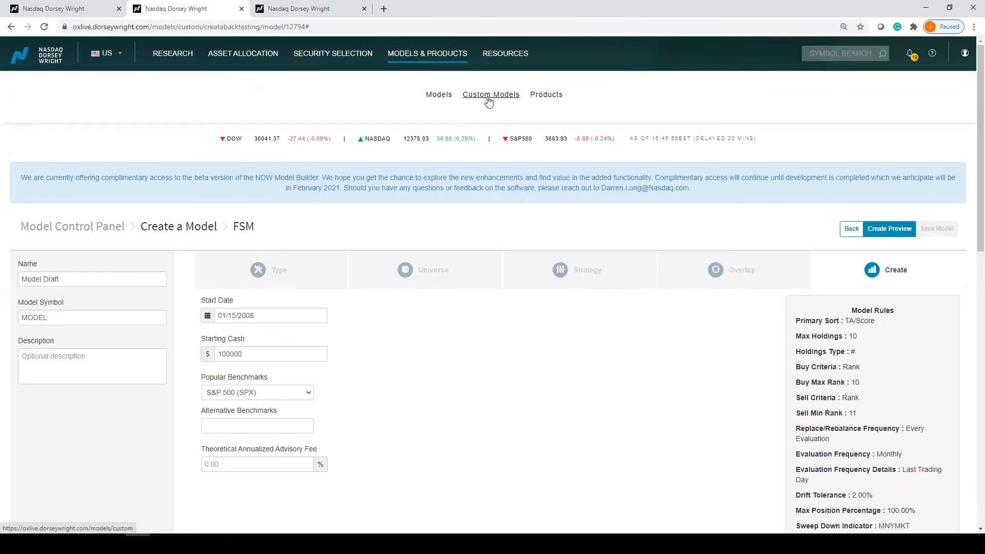
{"action": "left_click", "coordinate": [489, 100]}
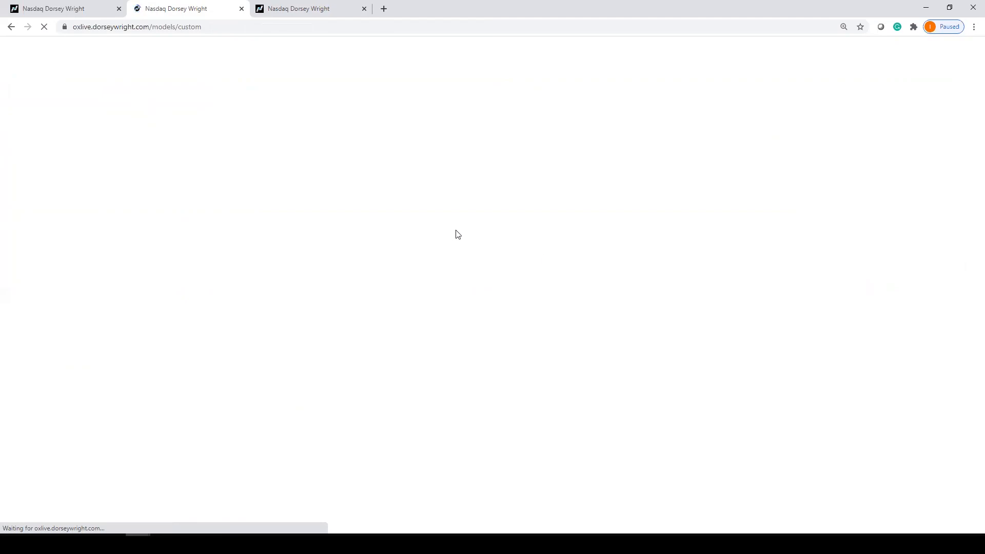
{"action": "scroll", "coordinate": [495, 445], "scroll_direction": "down", "scroll_amount": 2}
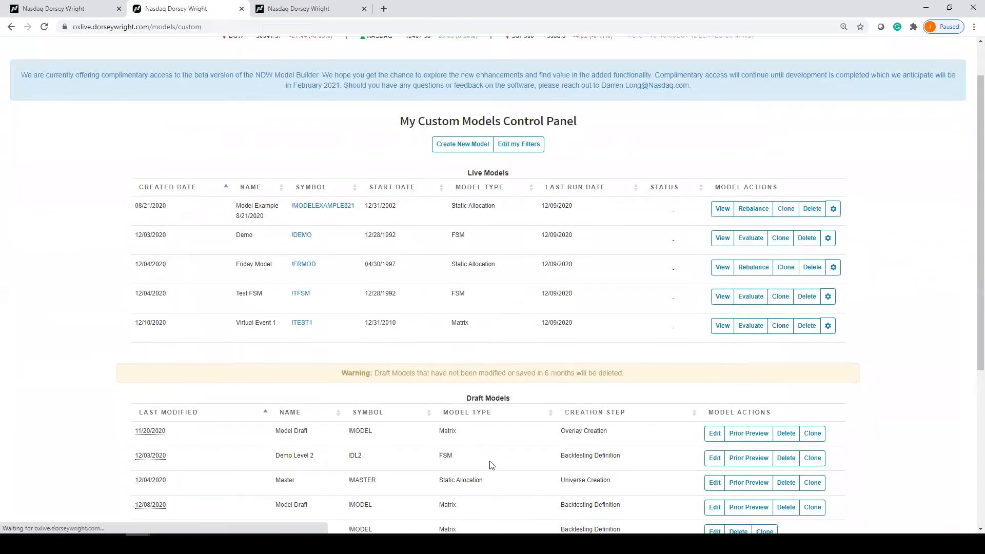
{"action": "scroll", "coordinate": [485, 334], "scroll_direction": "up", "scroll_amount": 1}
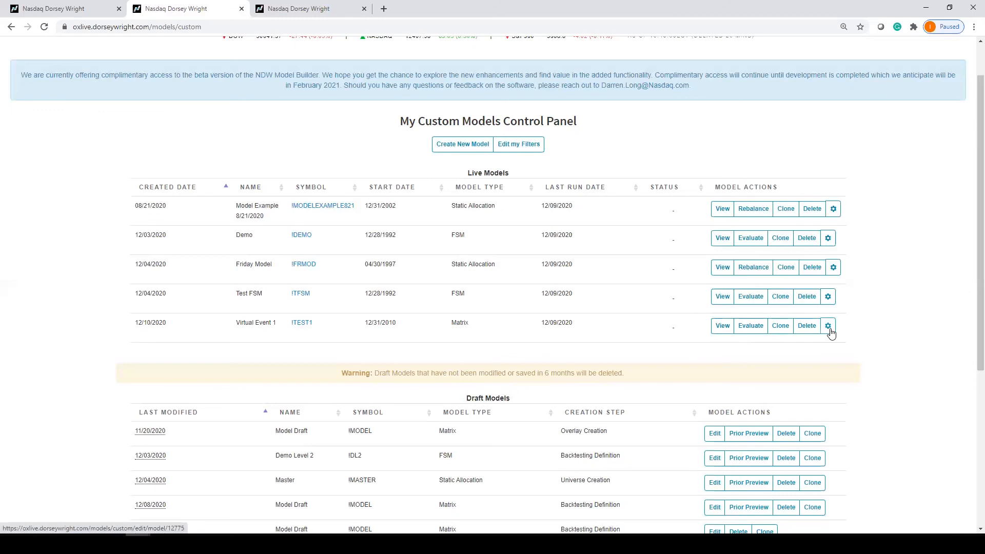
View the live Virtual Event 1 model and examine its hypothetical growth chart and model rules.
{"action": "left_click", "coordinate": [721, 326]}
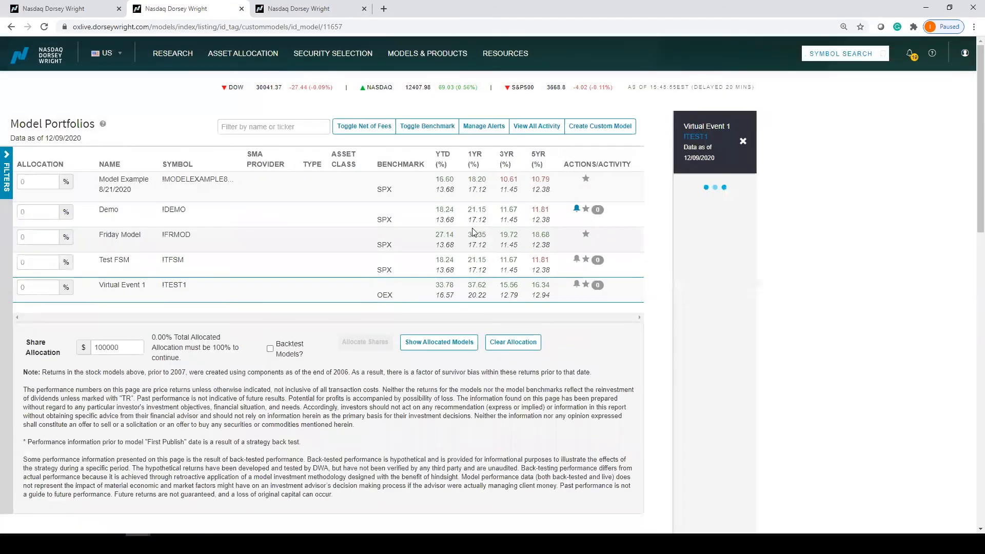
{"action": "left_click", "coordinate": [6, 172]}
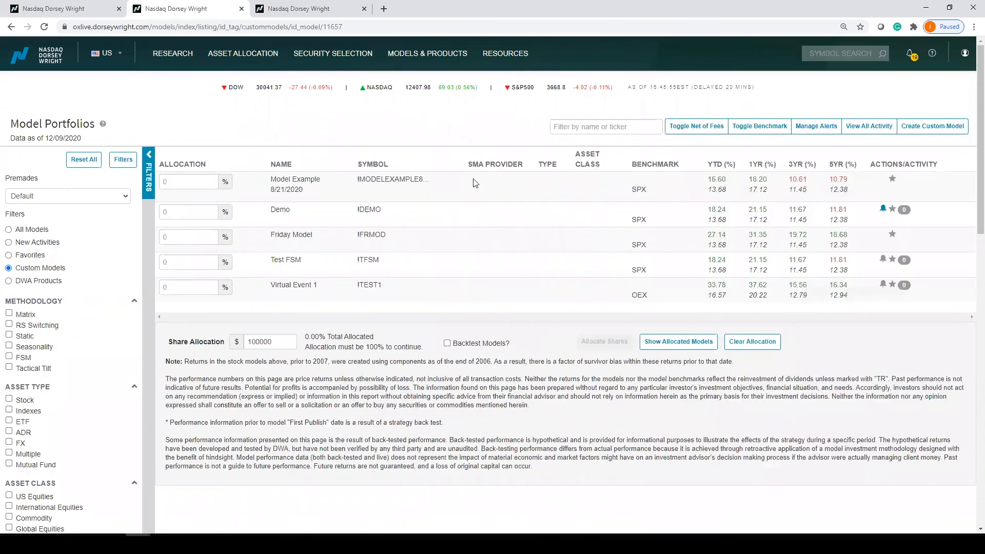
{"action": "scroll", "coordinate": [36, 287], "scroll_direction": "down", "scroll_amount": 4}
{"action": "scroll", "coordinate": [37, 299], "scroll_direction": "up", "scroll_amount": 4}
{"action": "left_click", "coordinate": [484, 293]}
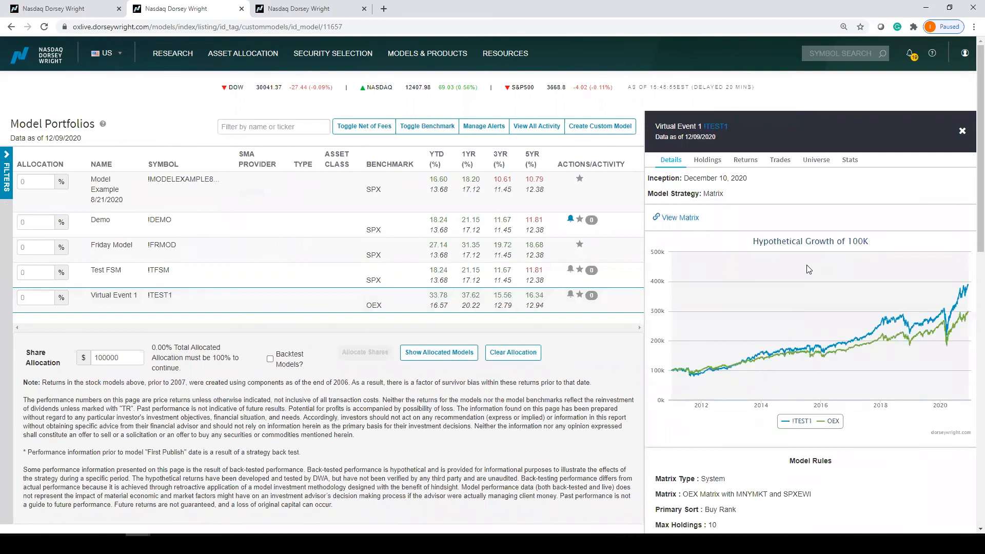
{"action": "scroll", "coordinate": [808, 272], "scroll_direction": "down", "scroll_amount": 7}
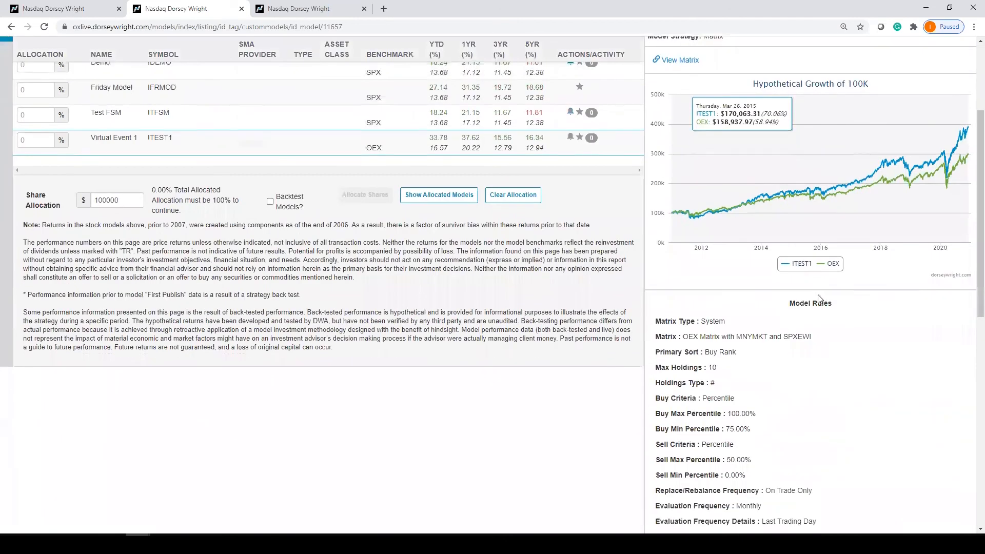
{"action": "scroll", "coordinate": [819, 299], "scroll_direction": "up", "scroll_amount": 7}
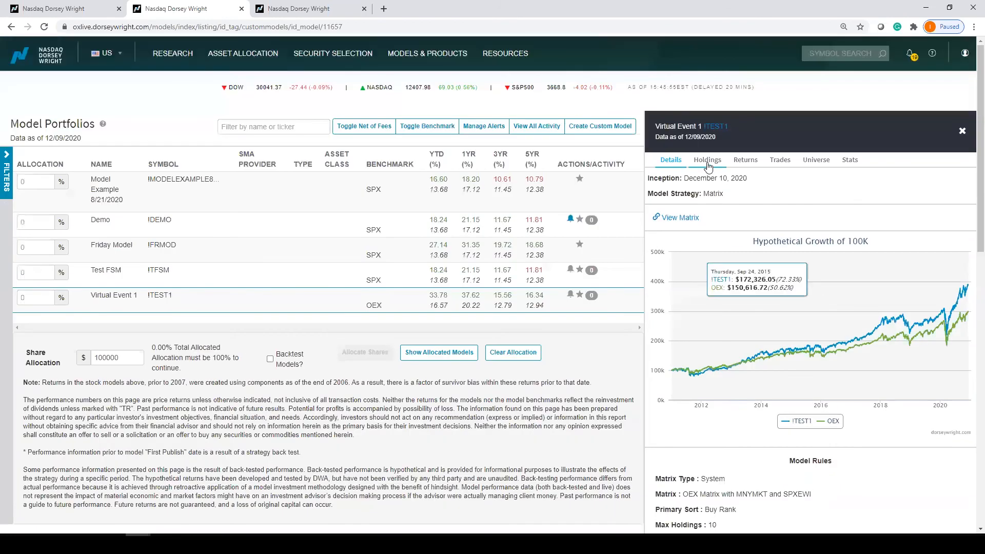
Calculate the shares of Virtual Event 1's holdings for a $500000 investment and turn on alerts for the model.
{"action": "left_click", "coordinate": [707, 160]}
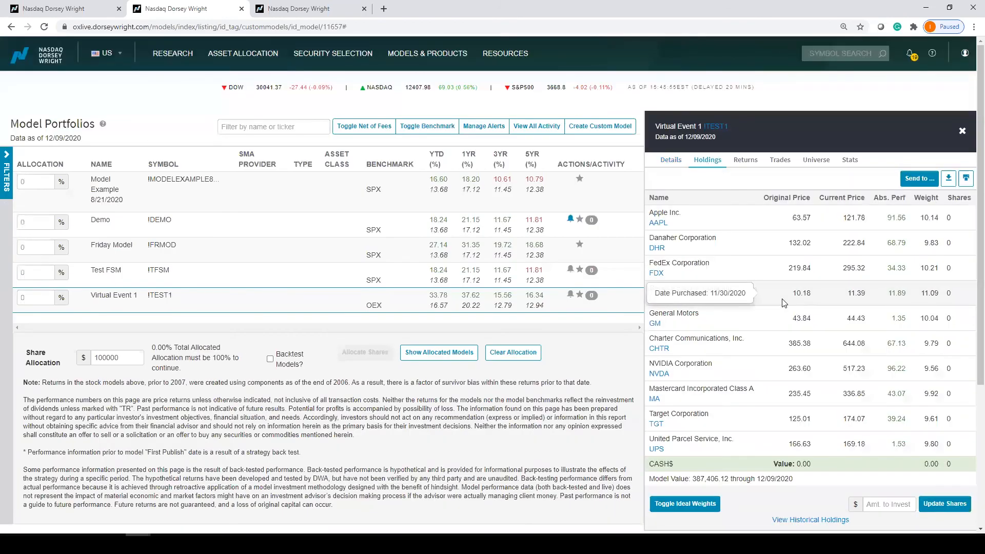
{"action": "left_click", "coordinate": [883, 504]}
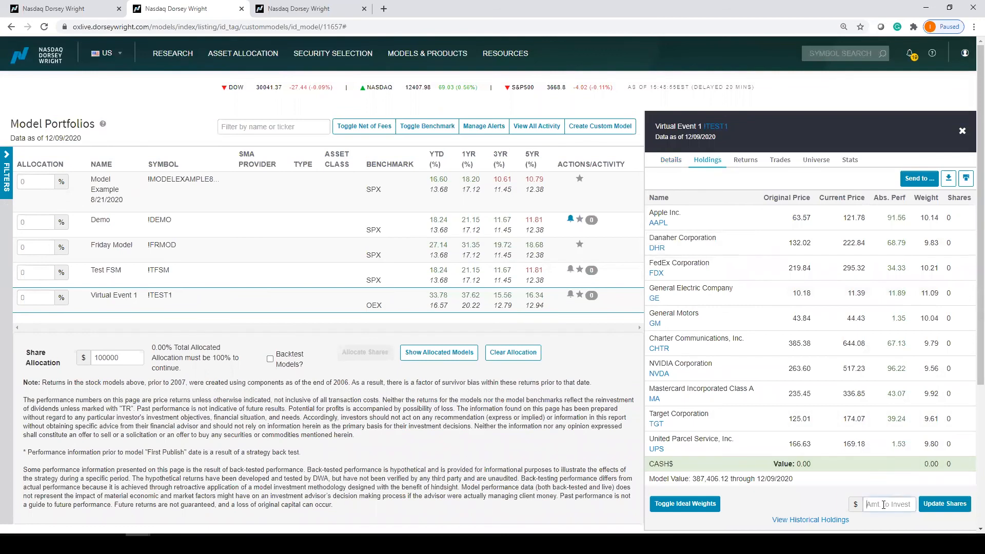
{"action": "type", "text": "500000"}
{"action": "left_click", "coordinate": [951, 504]}
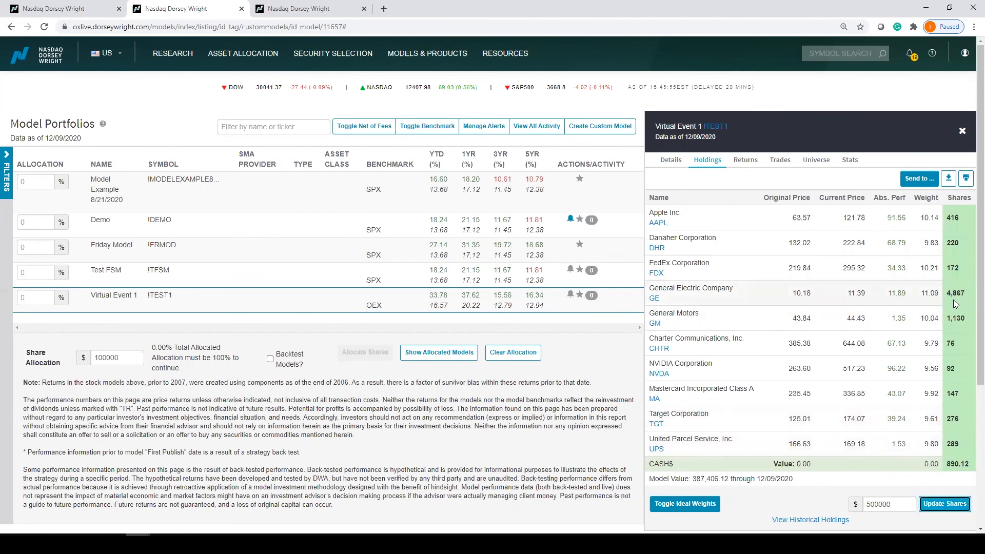
{"action": "left_click", "coordinate": [572, 299]}
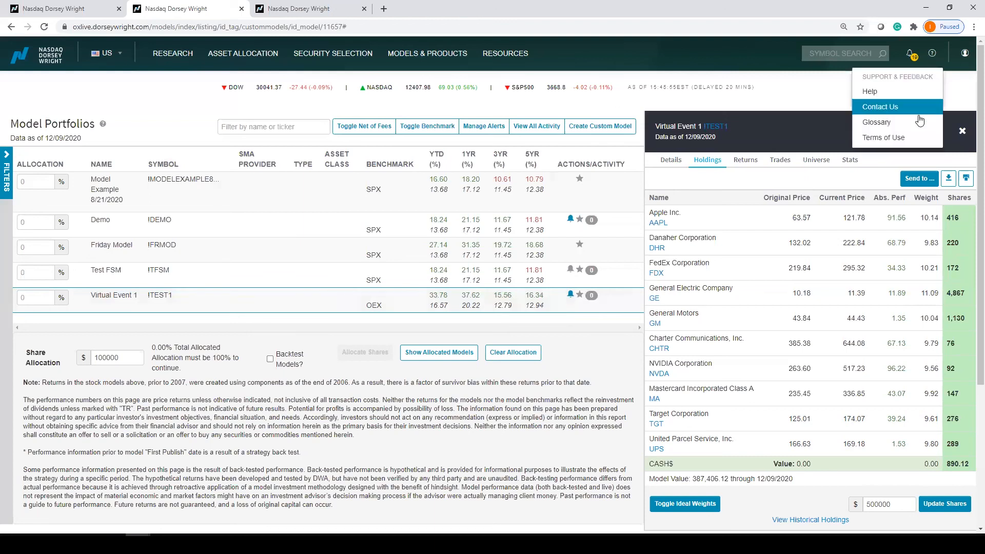
Examine Virtual Event 1's 2020 trades and its statistics, covering the sector breakdown, portfolio characteristics and Risk metrics against the benchmark.
{"action": "left_click", "coordinate": [779, 160]}
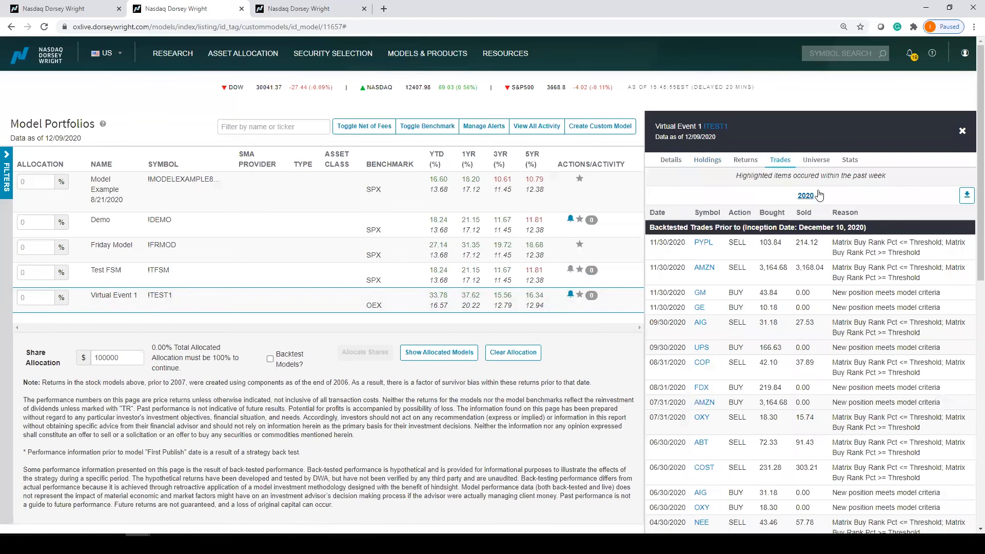
{"action": "left_click", "coordinate": [850, 161]}
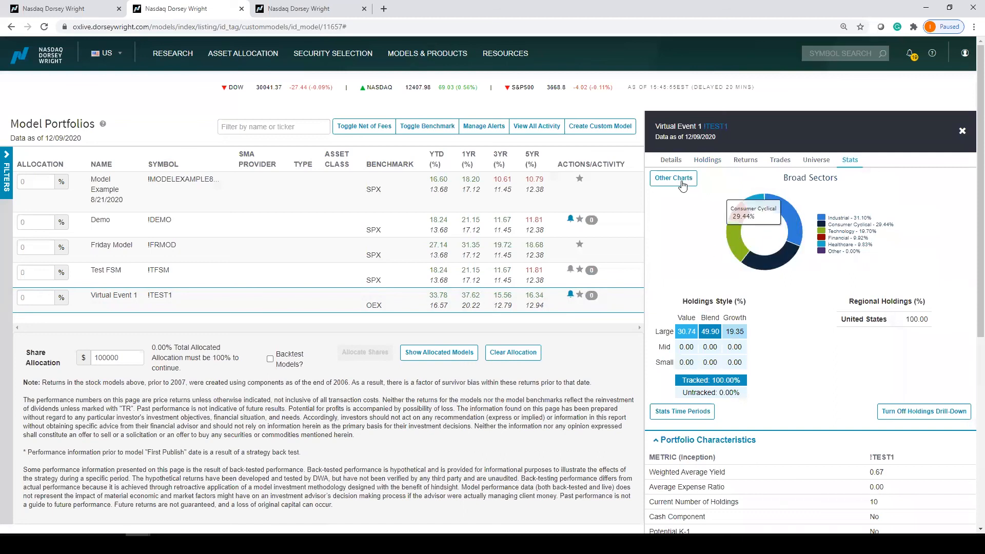
{"action": "scroll", "coordinate": [743, 308], "scroll_direction": "down", "scroll_amount": 5}
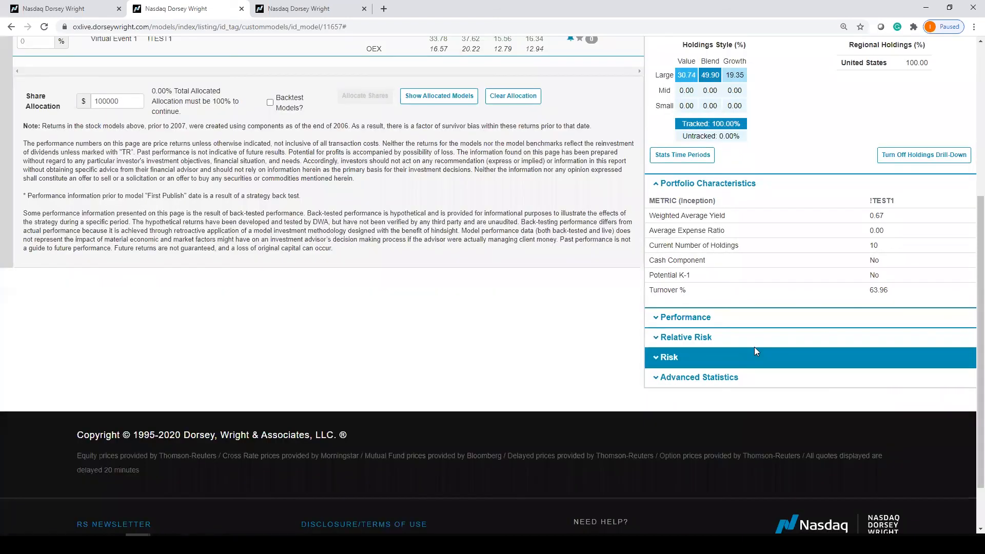
{"action": "left_click", "coordinate": [755, 351]}
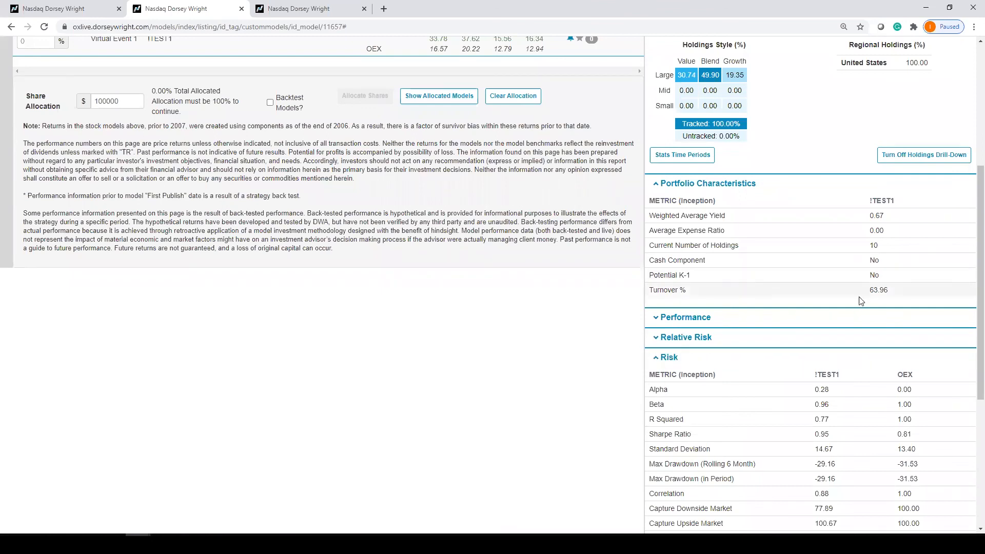
{"action": "scroll", "coordinate": [846, 297], "scroll_direction": "down", "scroll_amount": 3}
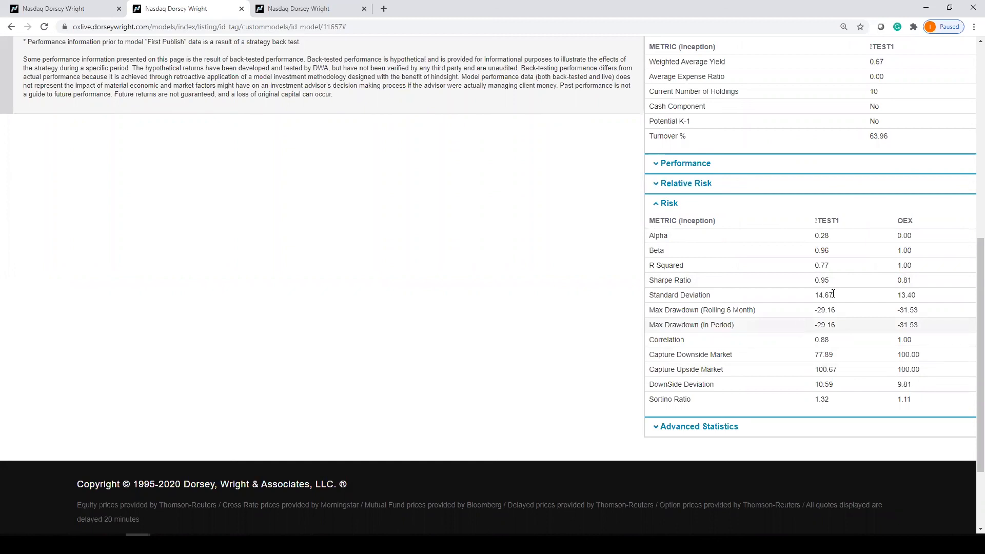
{"action": "scroll", "coordinate": [739, 165], "scroll_direction": "up", "scroll_amount": 3}
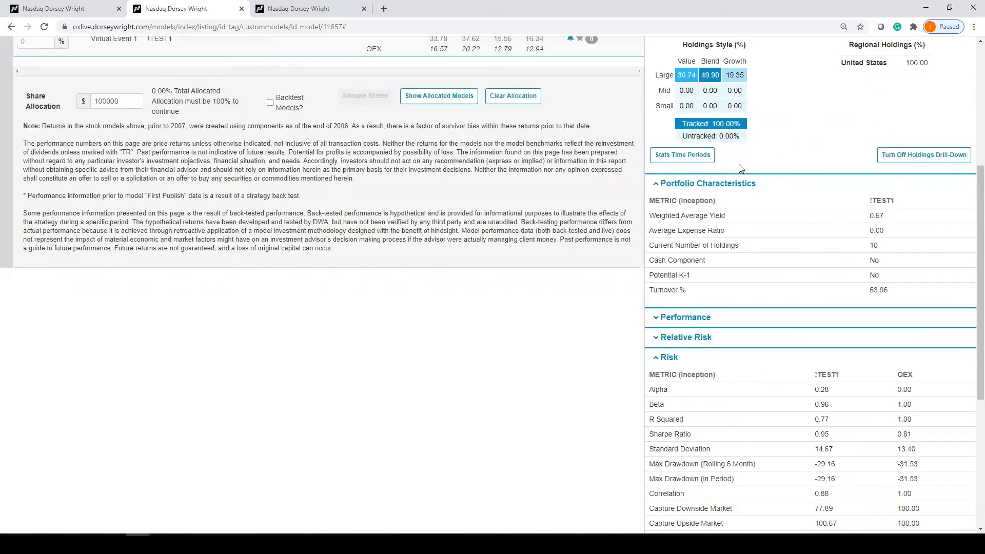
{"action": "scroll", "coordinate": [739, 165], "scroll_direction": "down", "scroll_amount": 3}
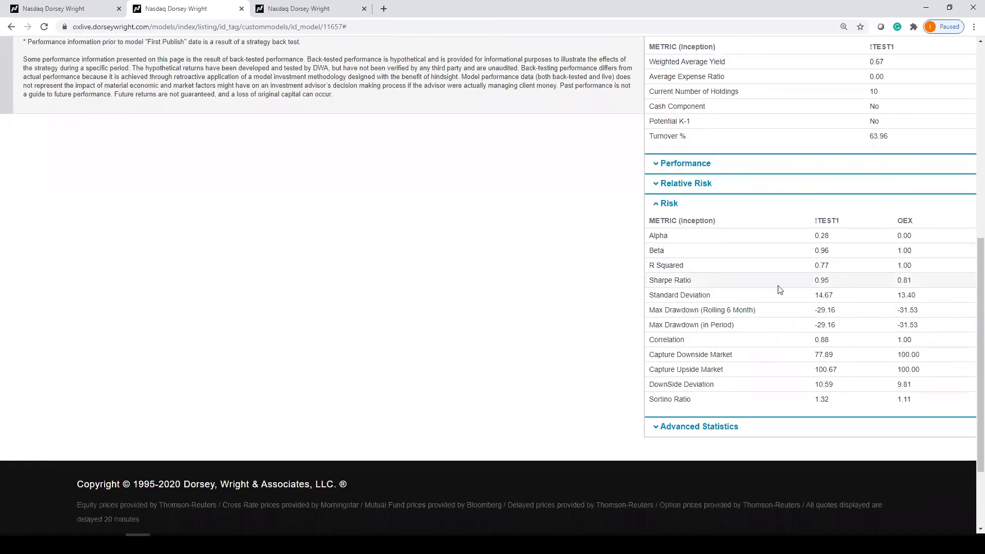
{"action": "scroll", "coordinate": [598, 255], "scroll_direction": "up", "scroll_amount": 3}
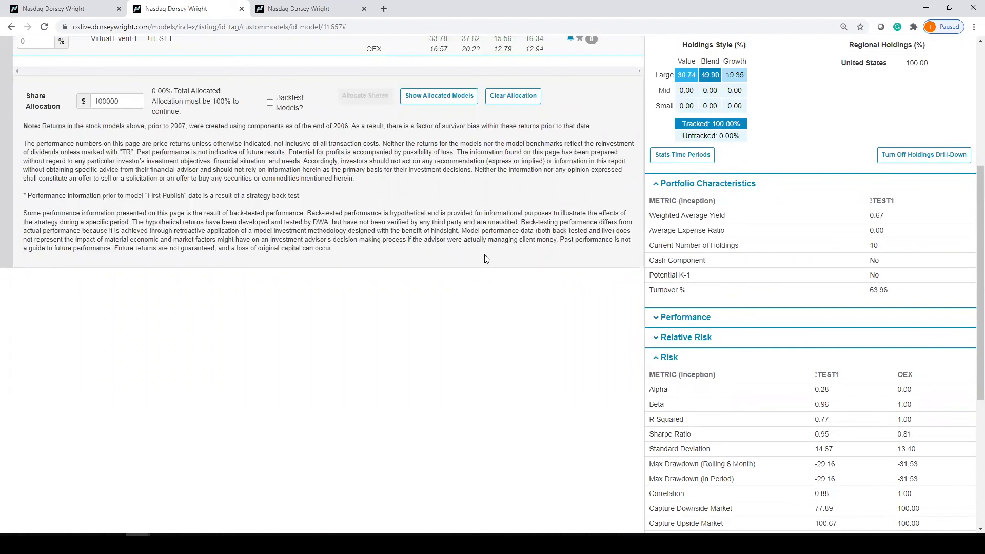
Switch from the model statistics to the already open Contact Us page showing the Nasdaq Dorsey Wright contact details.
{"action": "scroll", "coordinate": [498, 355], "scroll_direction": "up", "scroll_amount": 3}
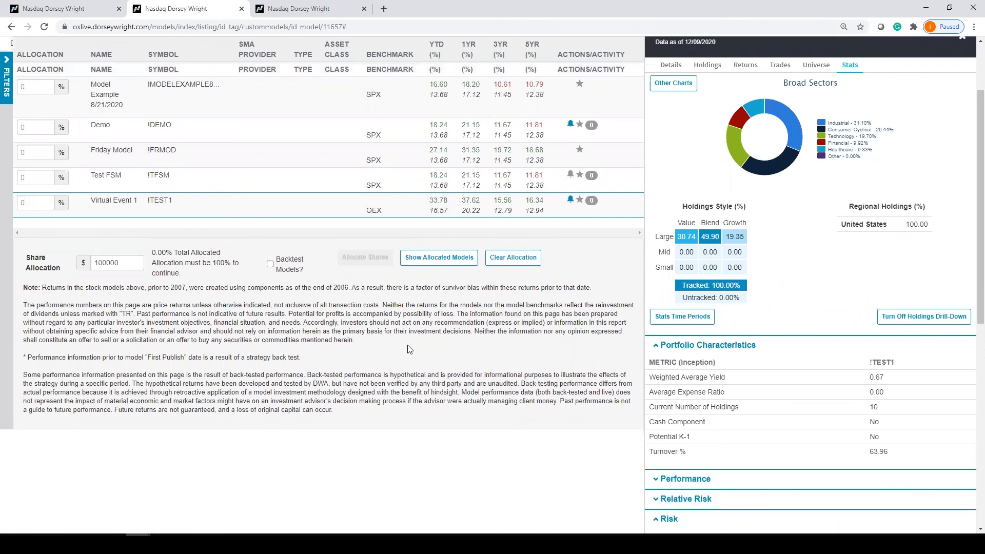
{"action": "key", "text": "ctrl+shift+Tab"}
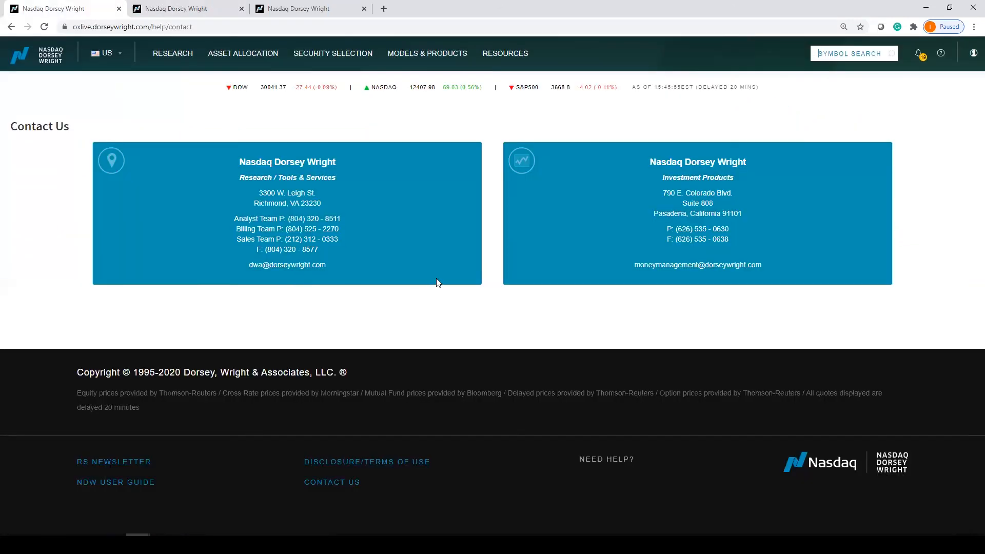